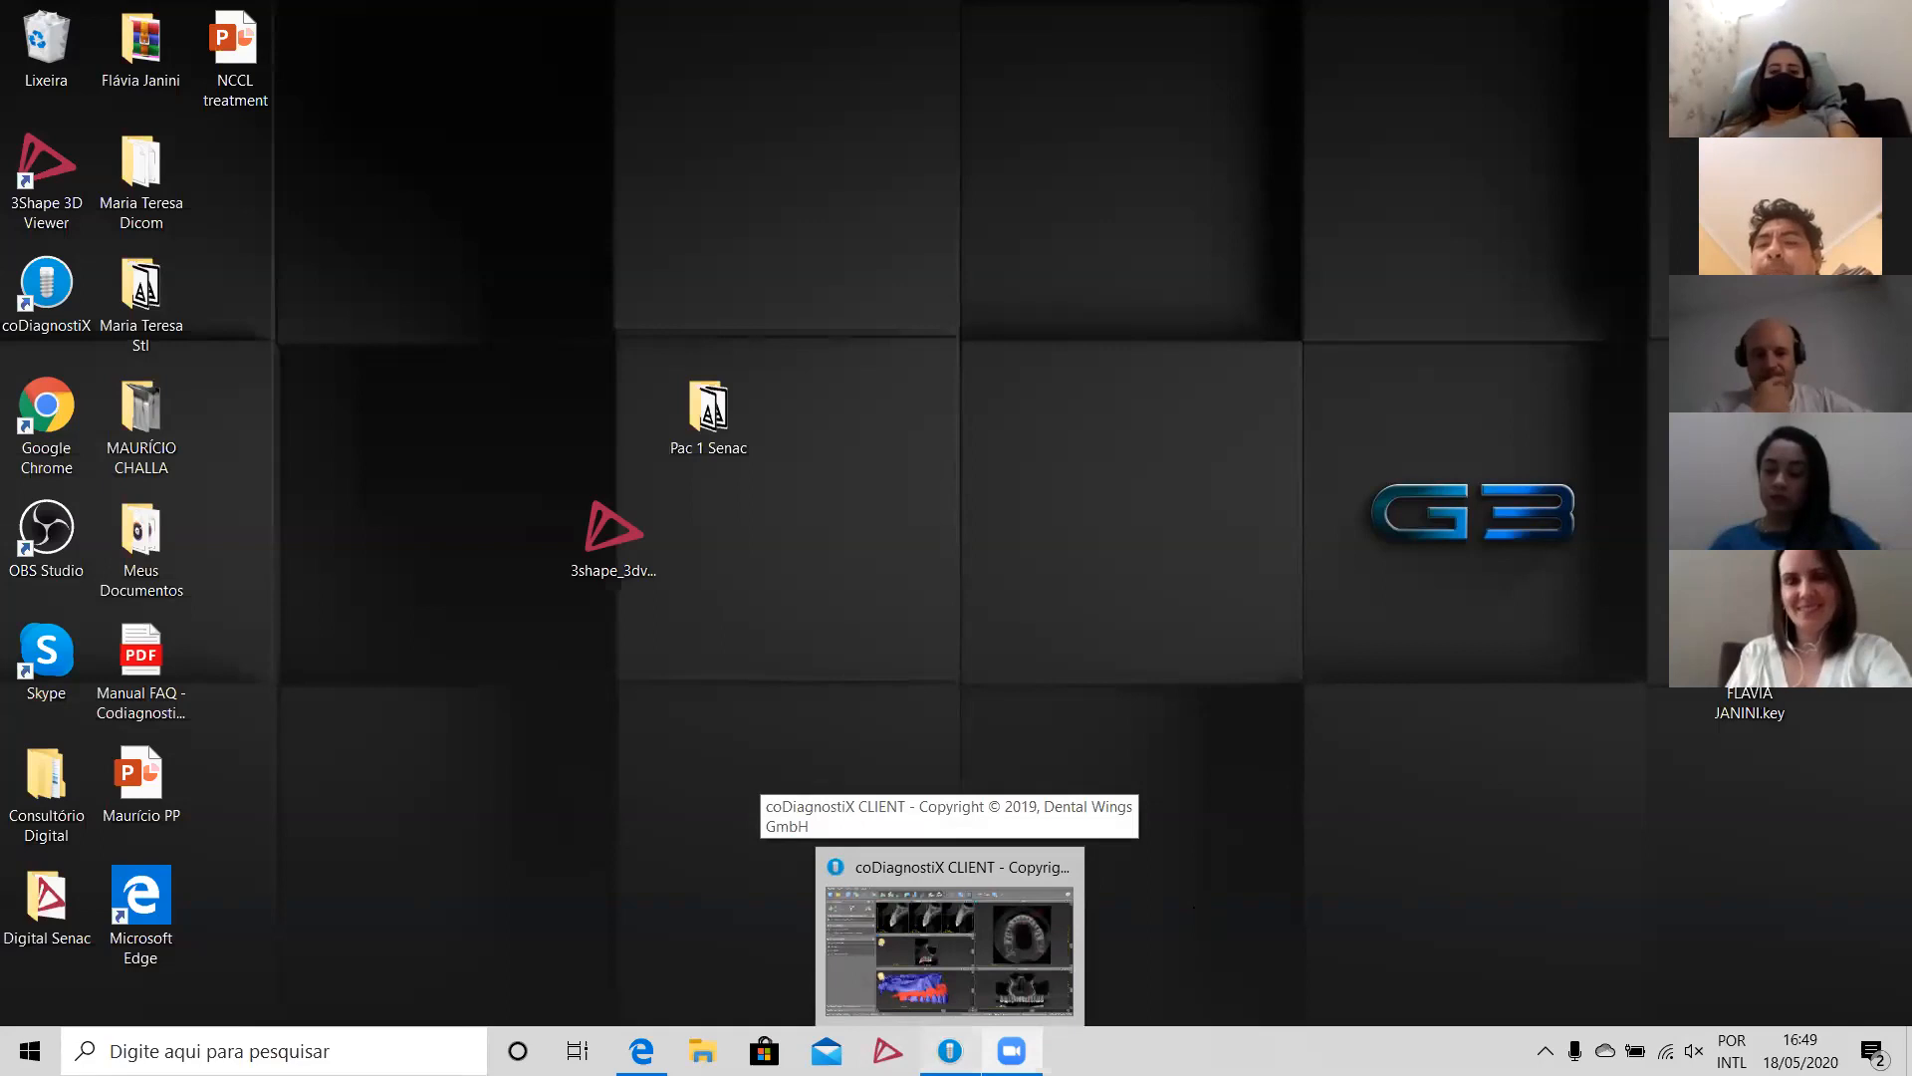
# Step: Switch to coDiagnostiX and examine the 3D maxilla with the overlaid upper jaw scan from the front and both sides
pyautogui.doubleClick(972, 661)
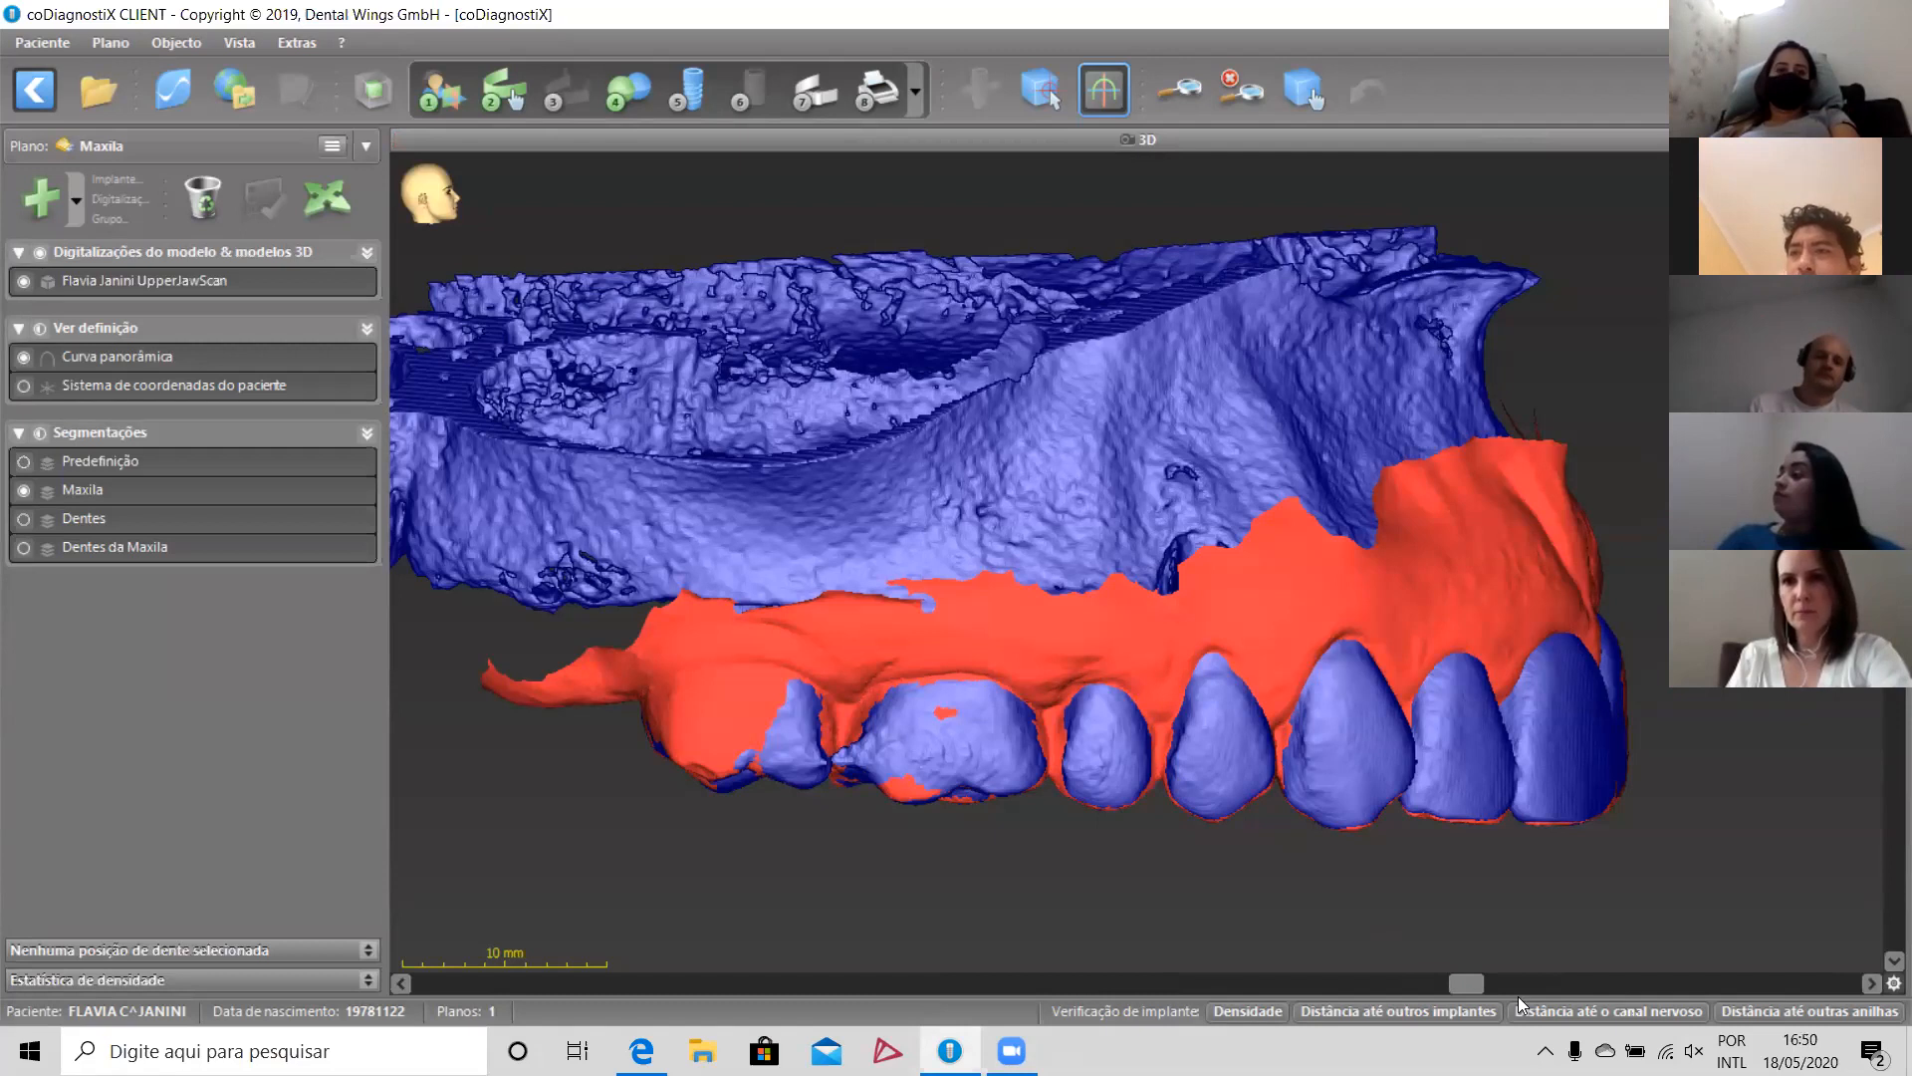
pyautogui.moveTo(1474, 984); pyautogui.dragTo(1189, 963)
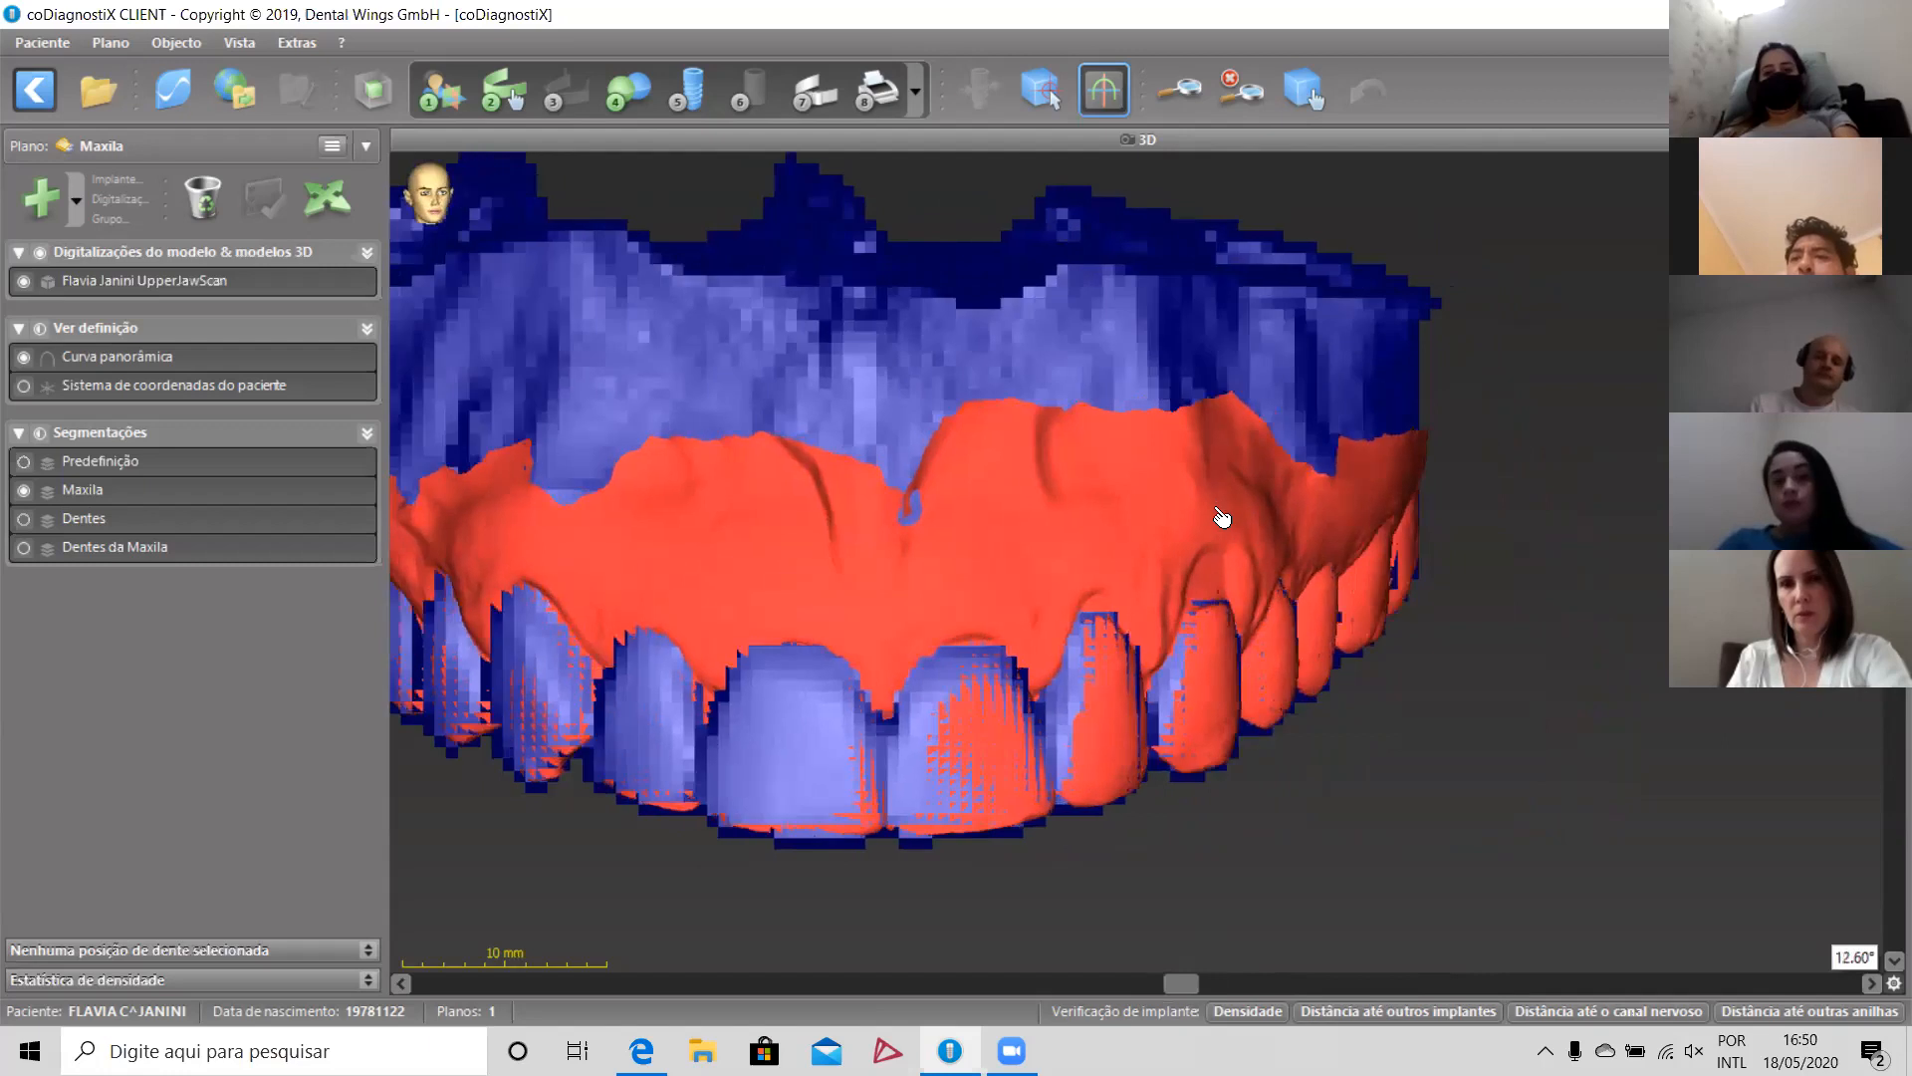
pyautogui.moveTo(1222, 517); pyautogui.dragTo(1390, 532, button='middle')
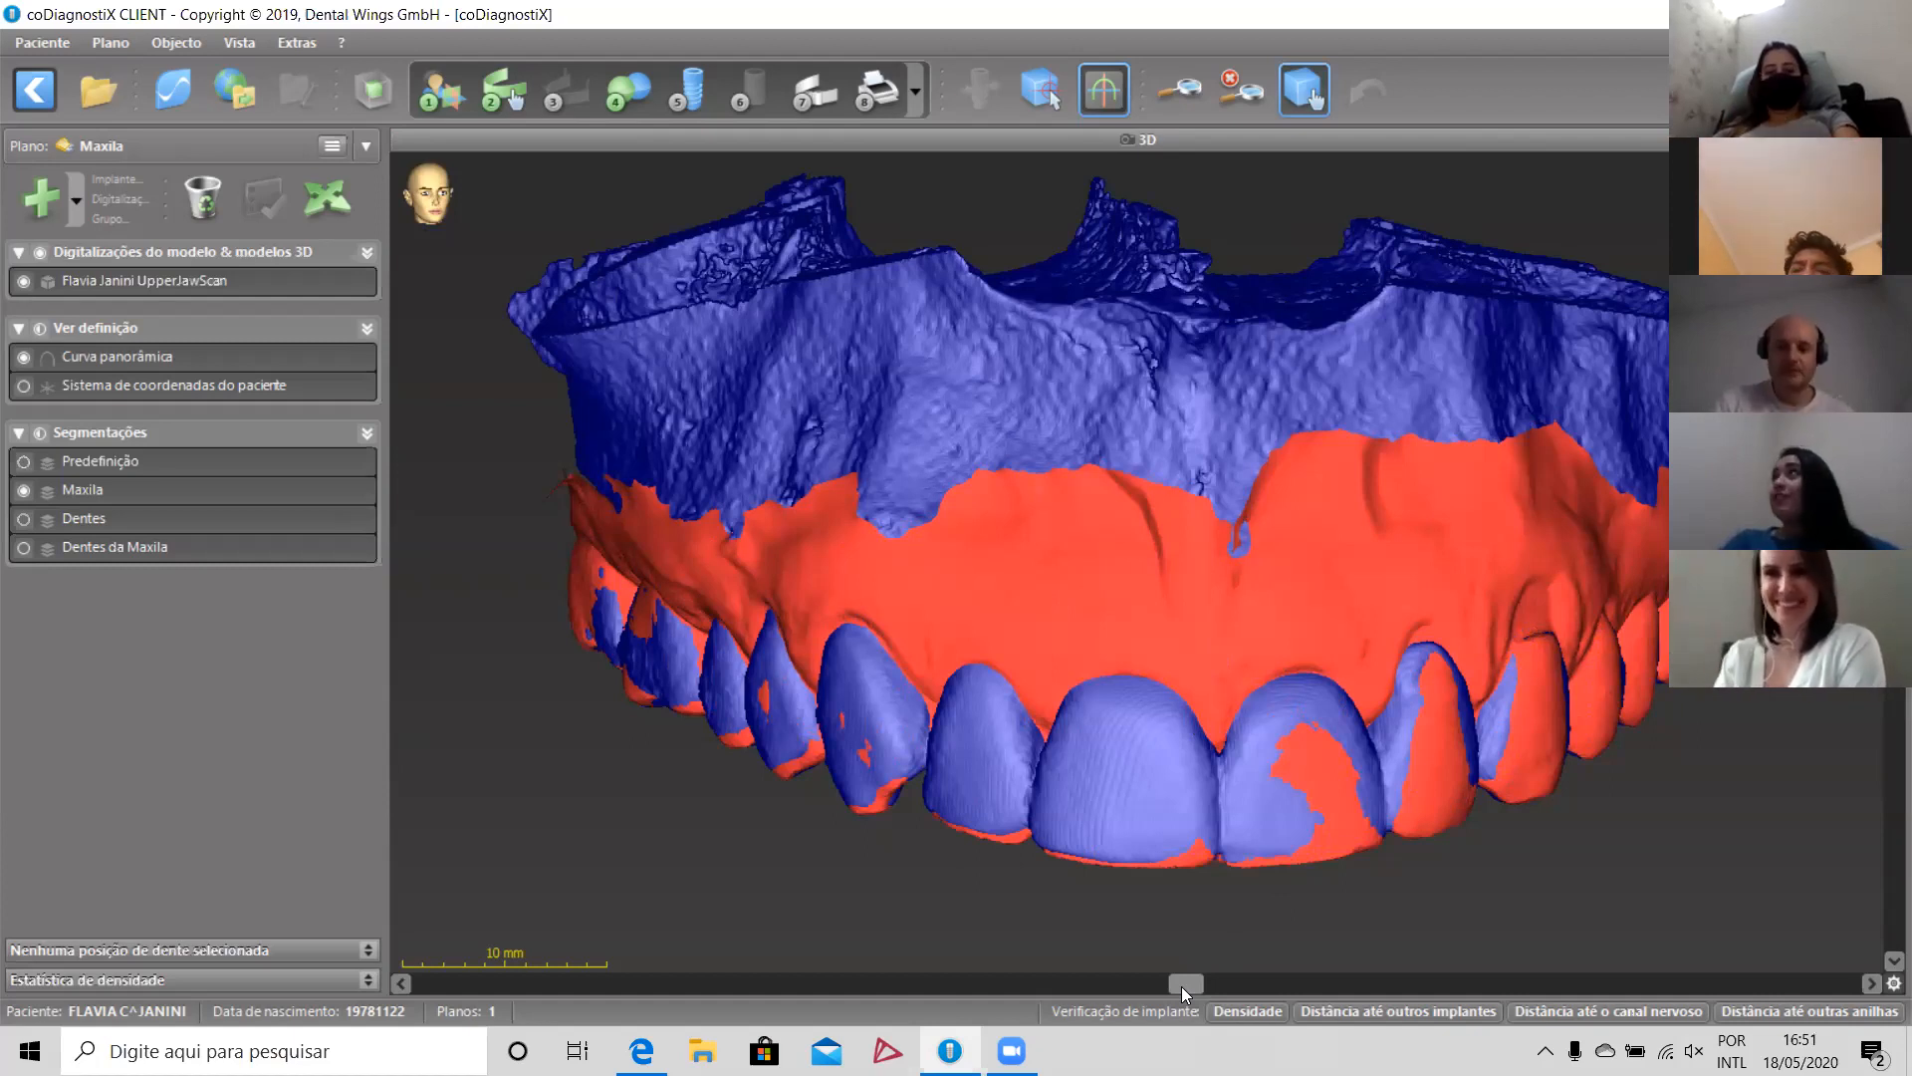
pyautogui.moveTo(1203, 986); pyautogui.dragTo(1406, 992)
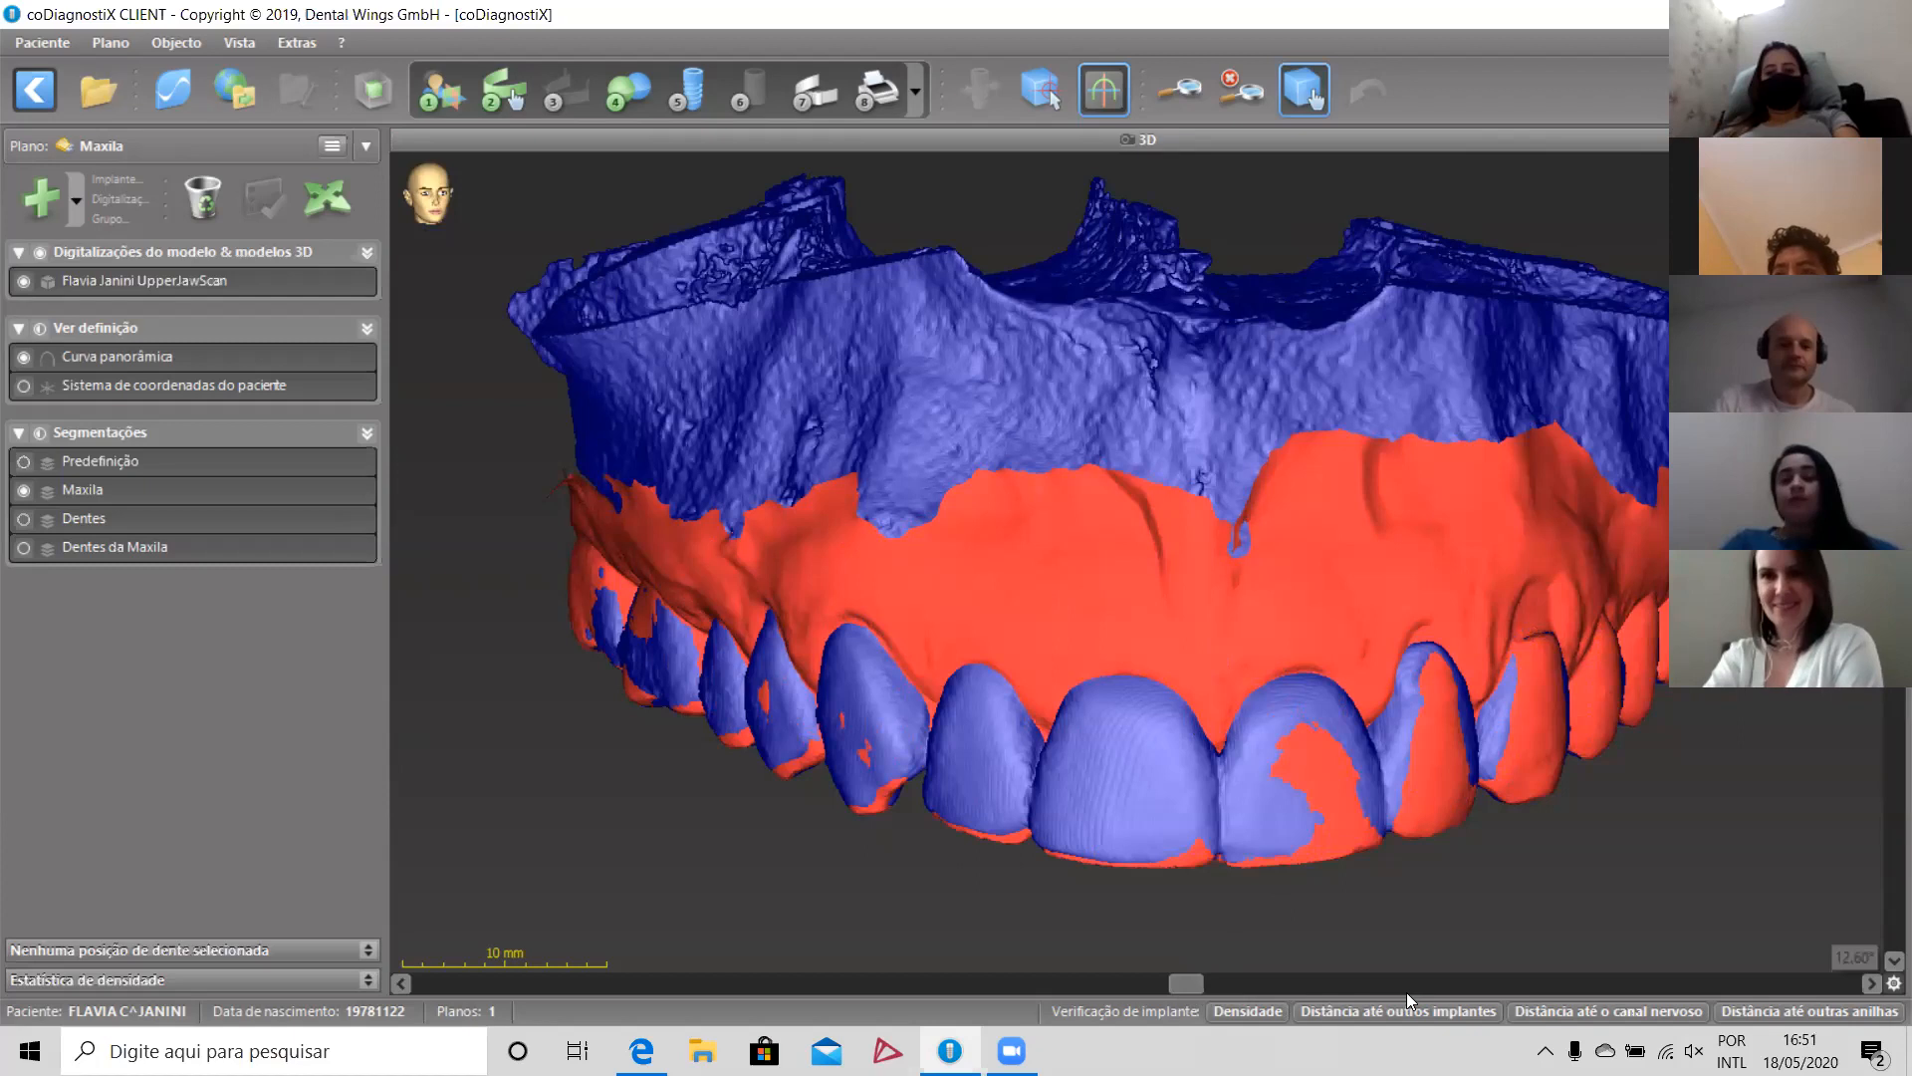
pyautogui.moveTo(1452, 713); pyautogui.dragTo(1350, 587)
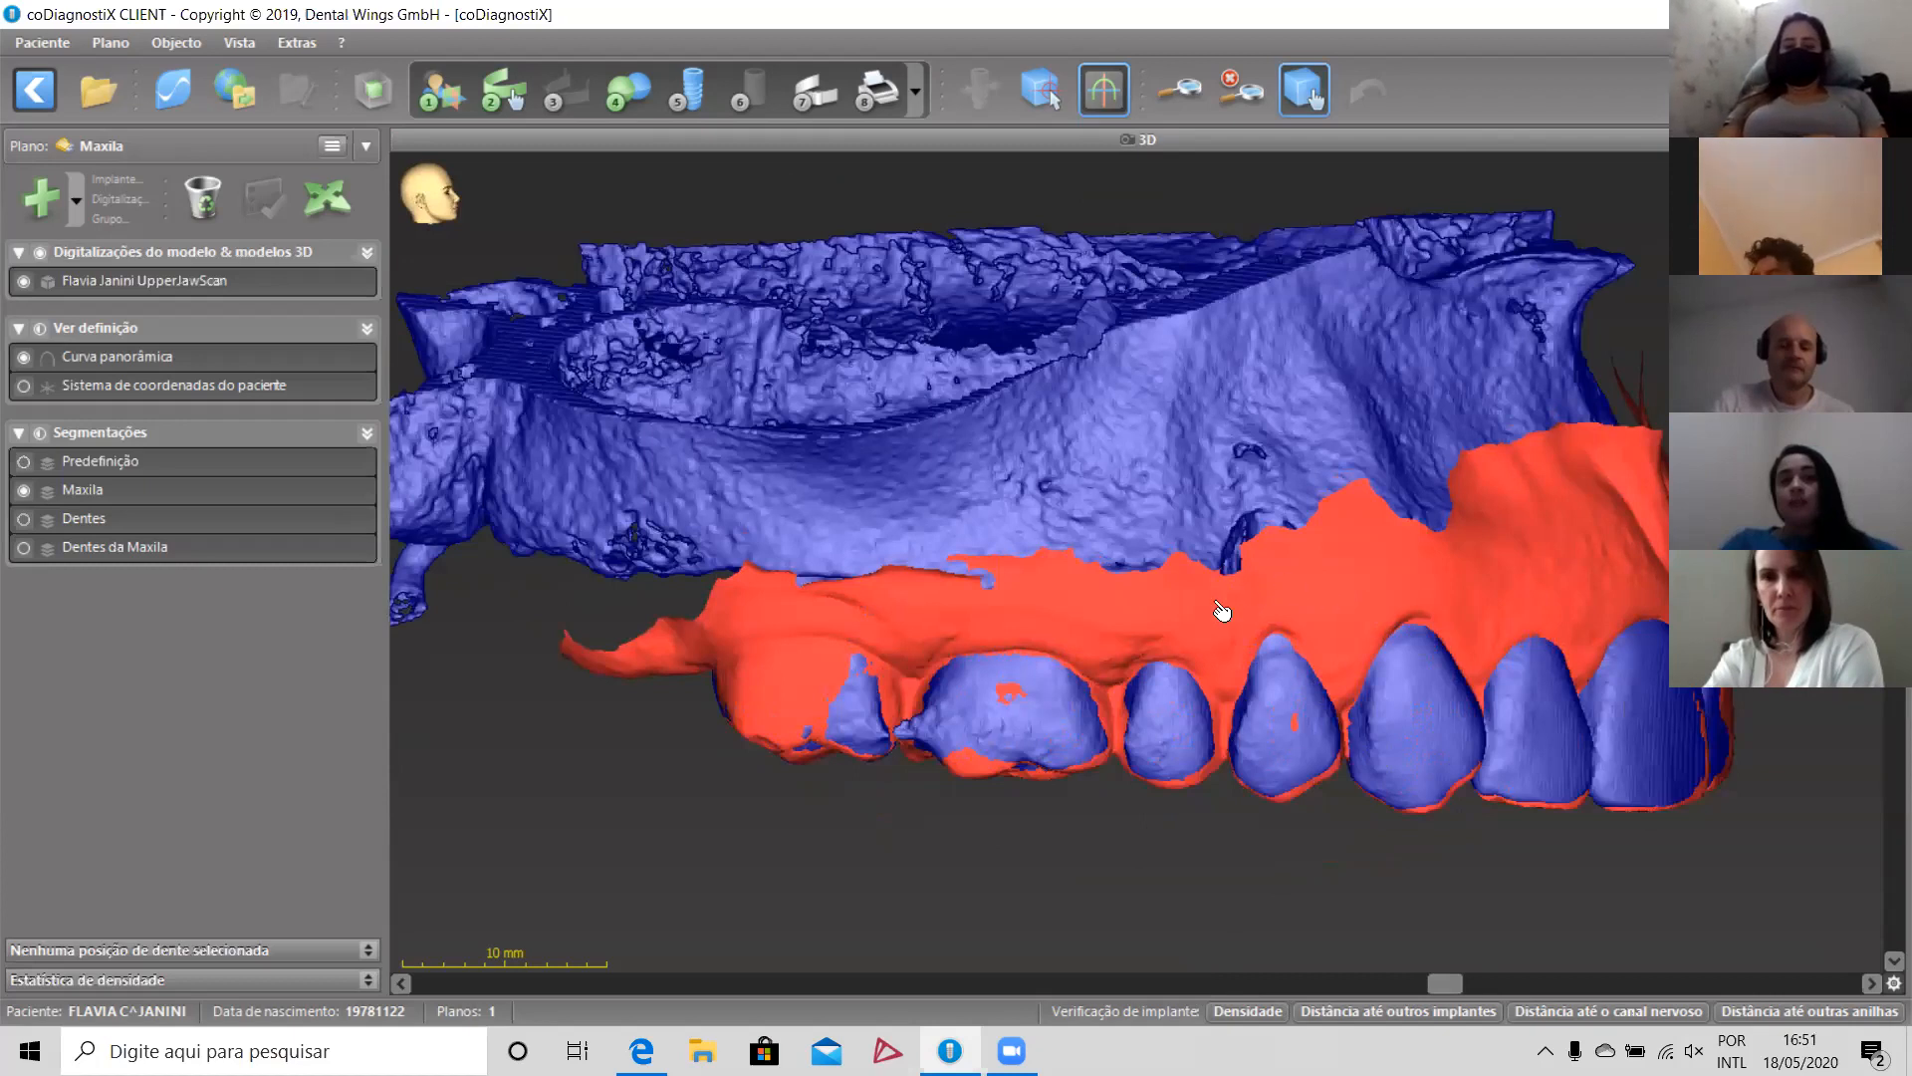
pyautogui.moveTo(1445, 984); pyautogui.dragTo(1000, 1025)
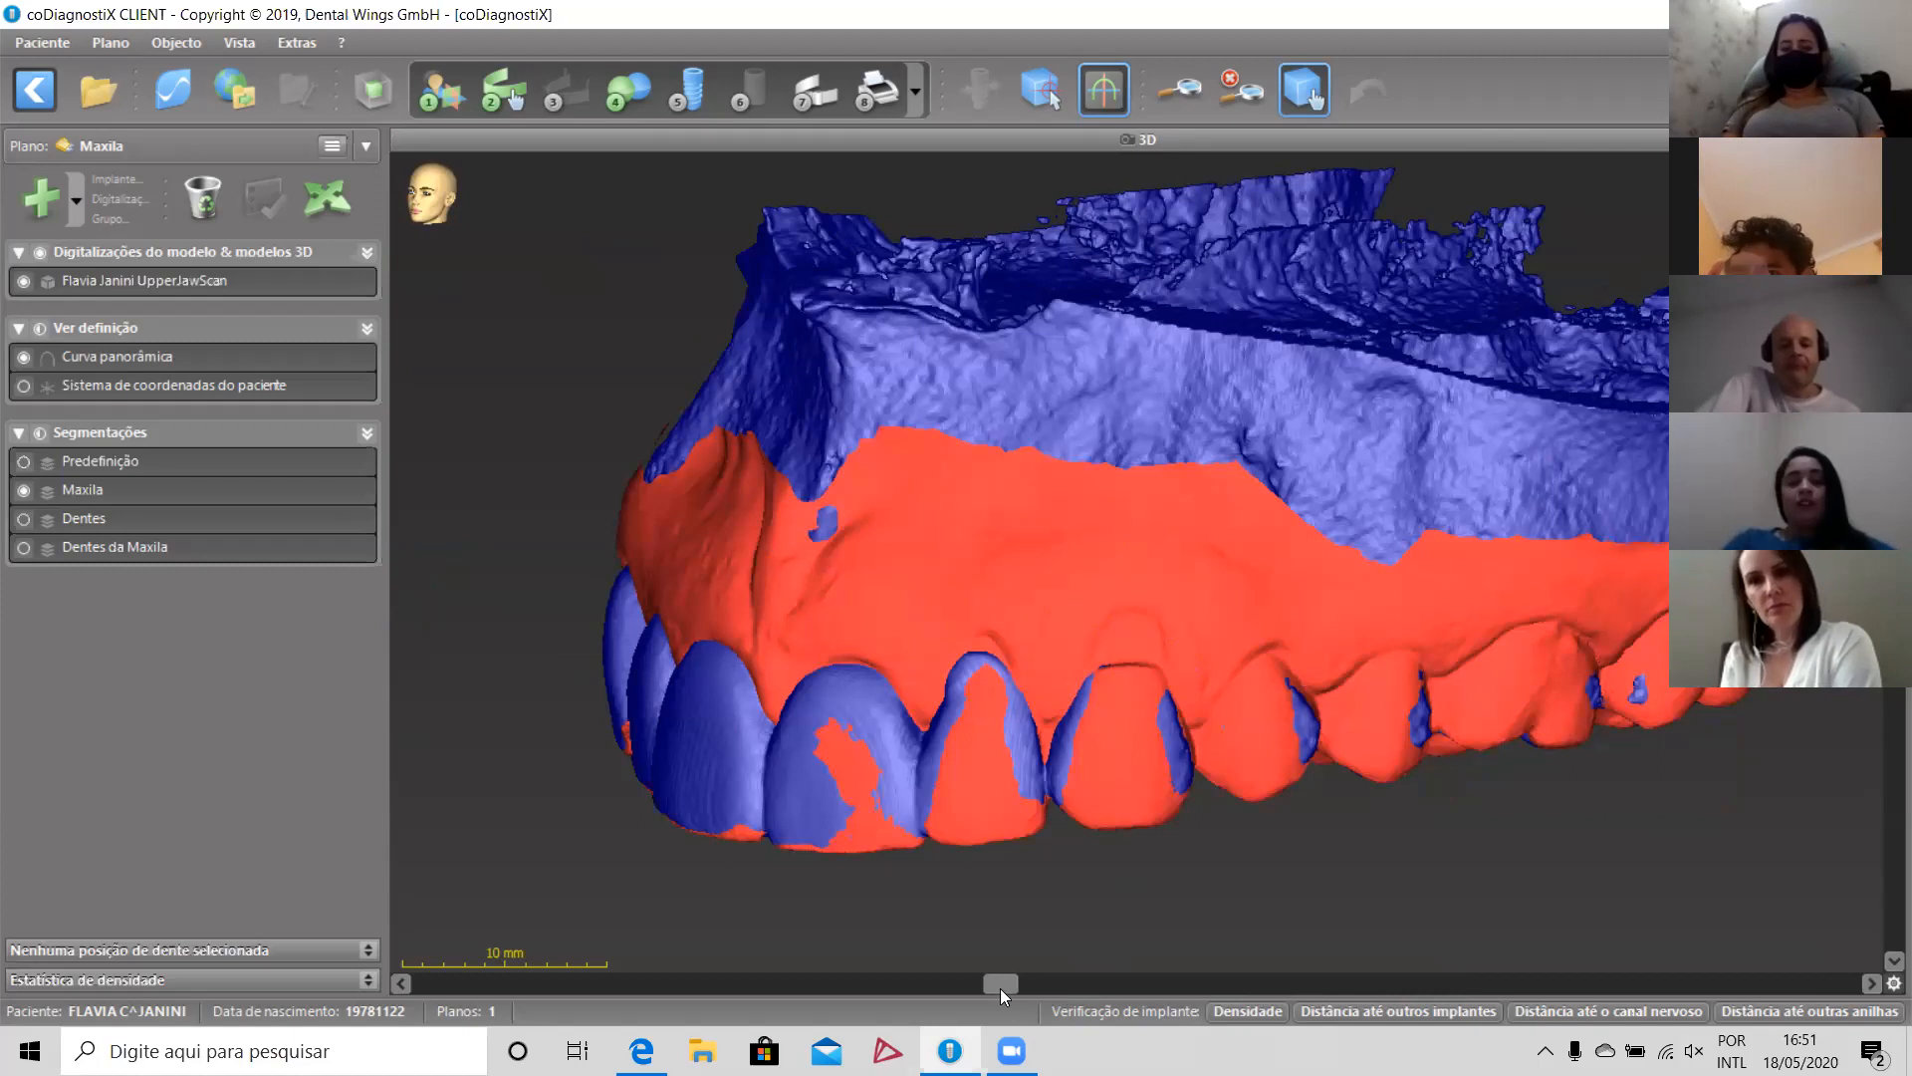
pyautogui.moveTo(1008, 976); pyautogui.dragTo(1044, 972)
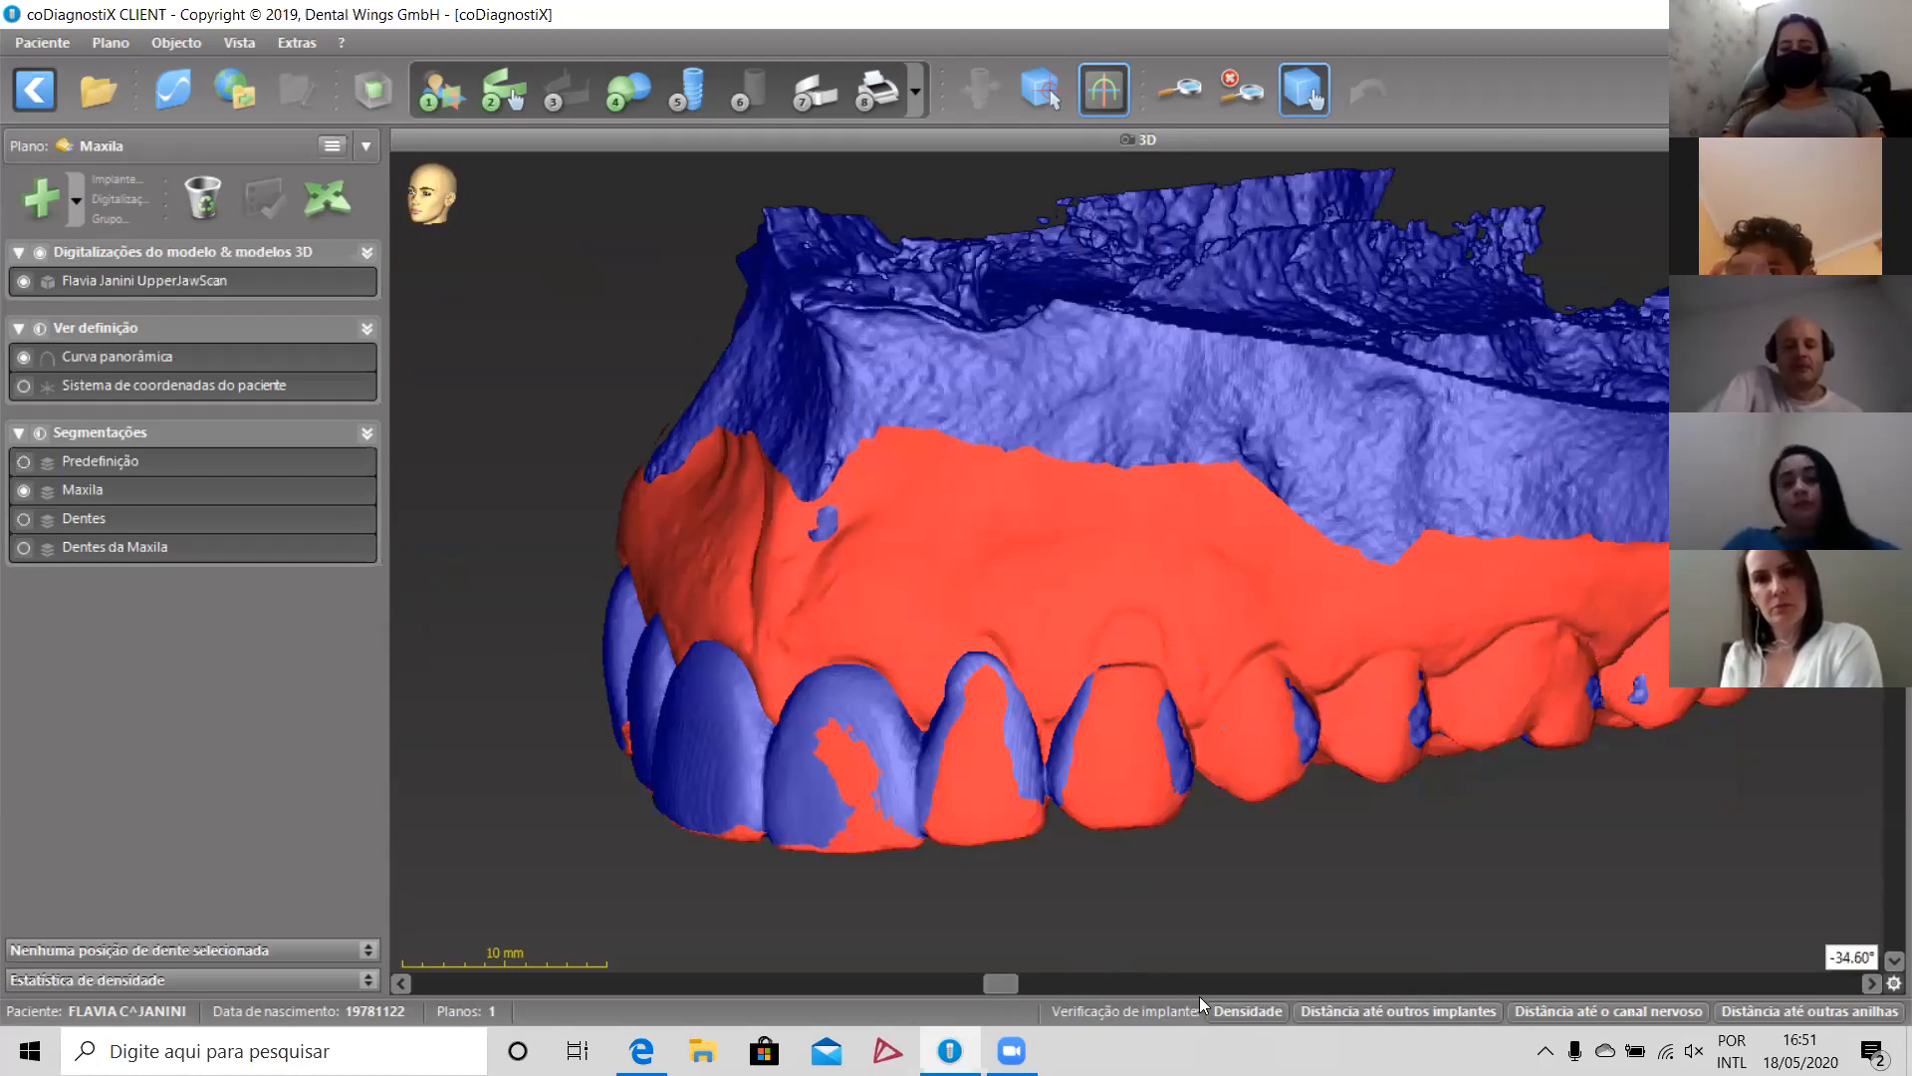
pyautogui.moveTo(1201, 997); pyautogui.dragTo(1228, 1010)
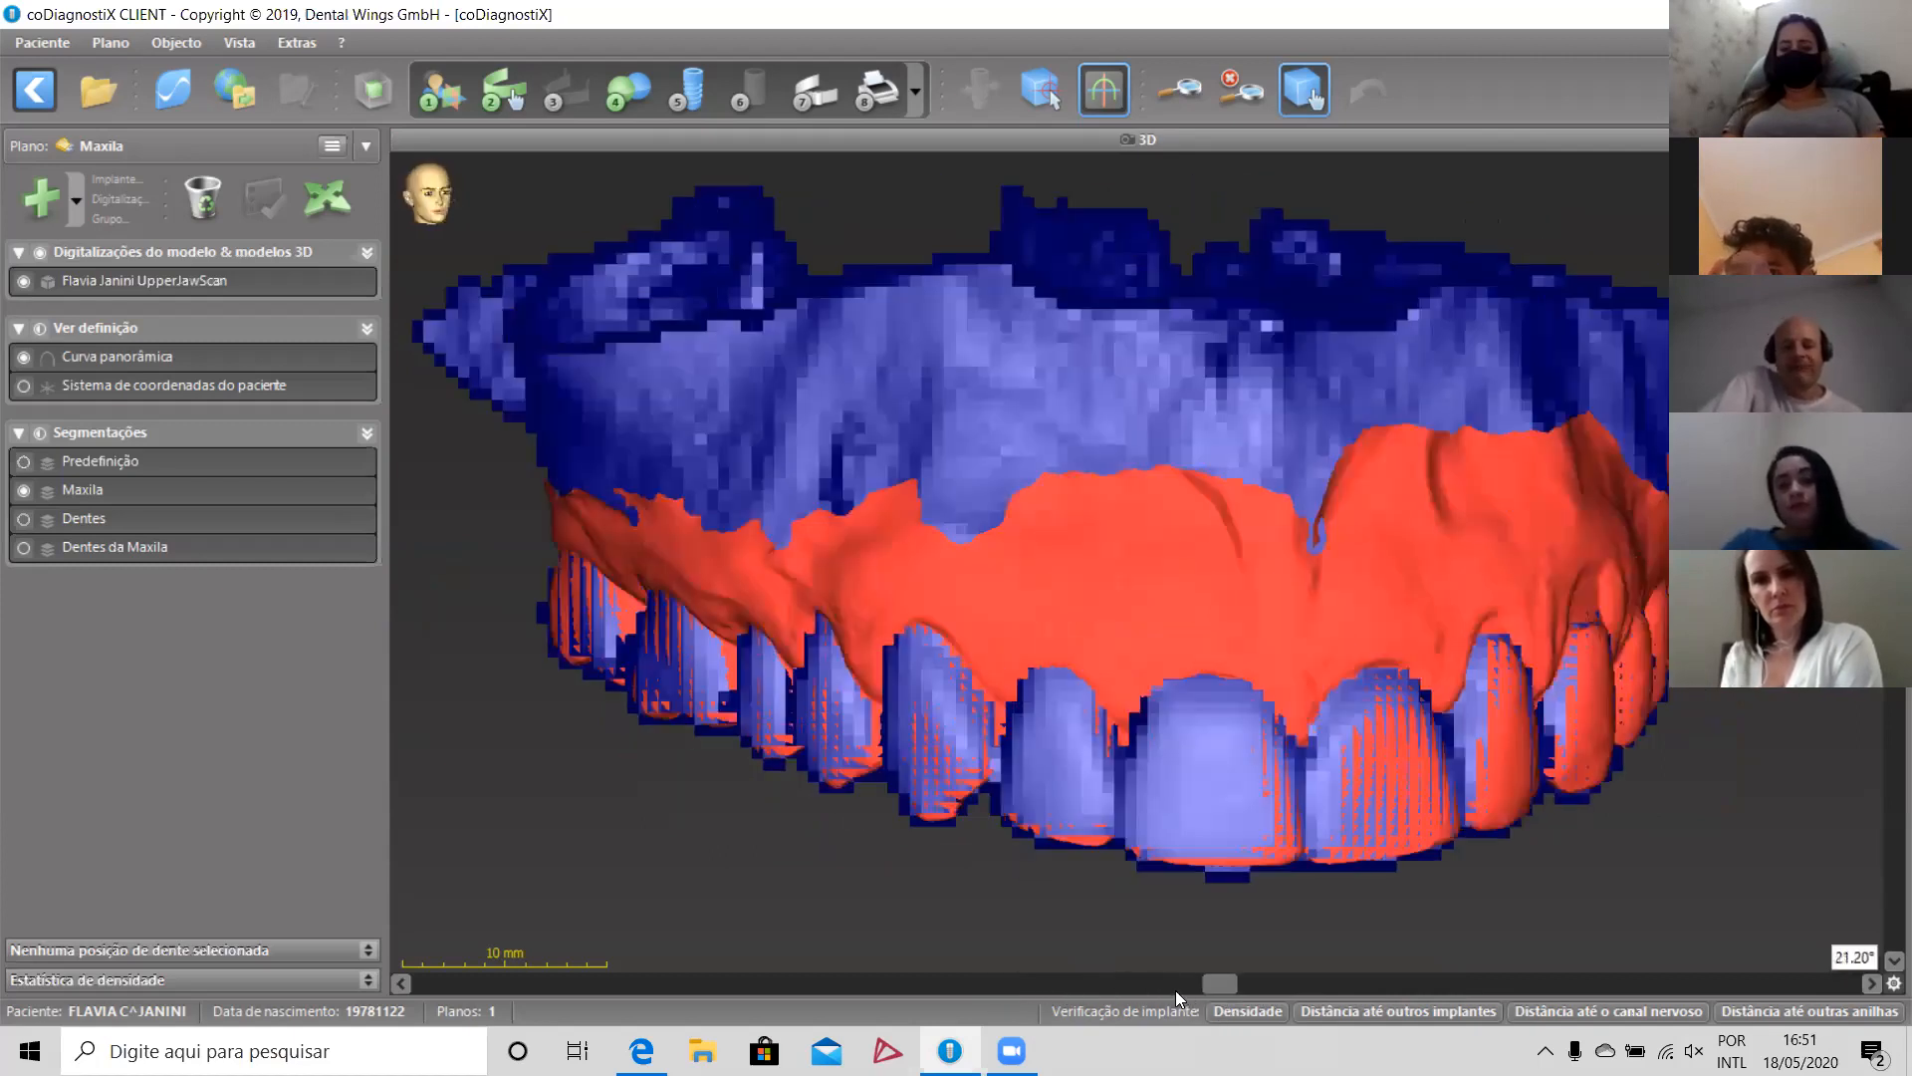
pyautogui.click(1175, 991)
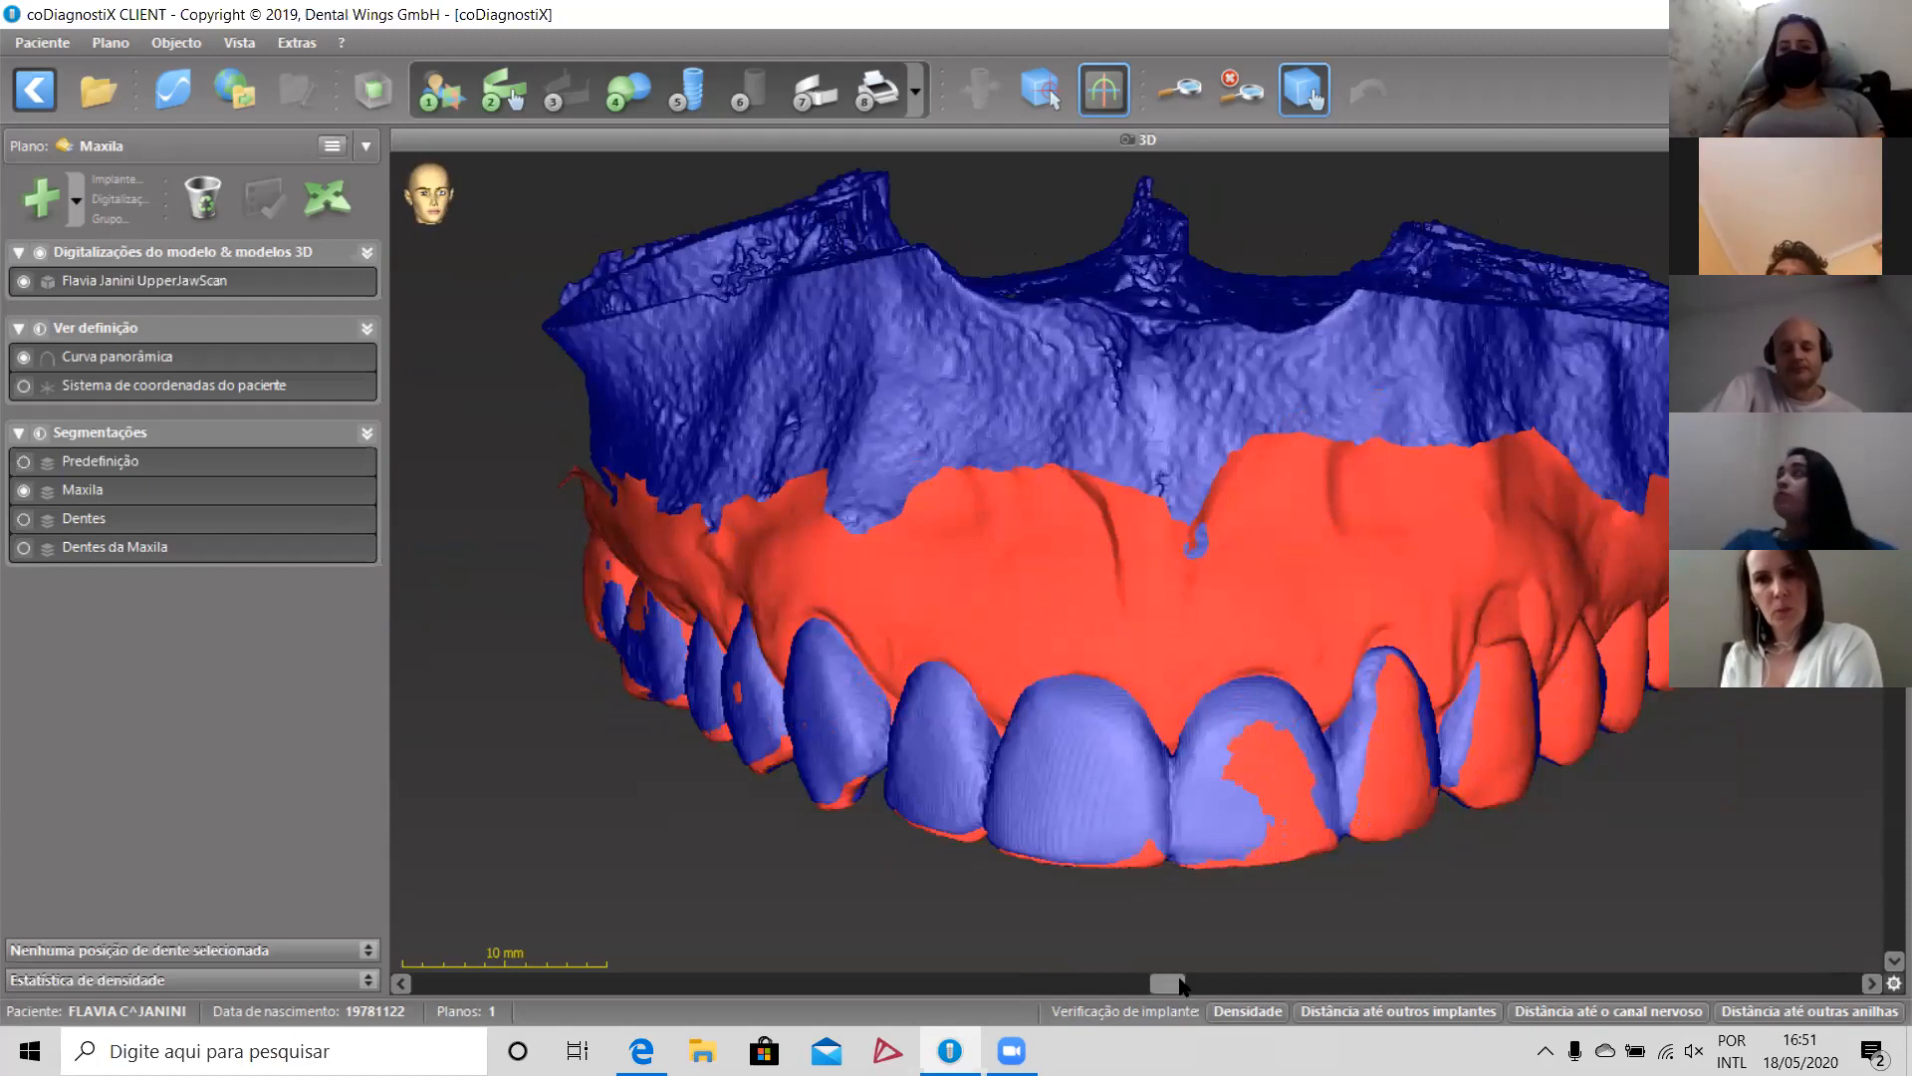
pyautogui.click(1390, 990)
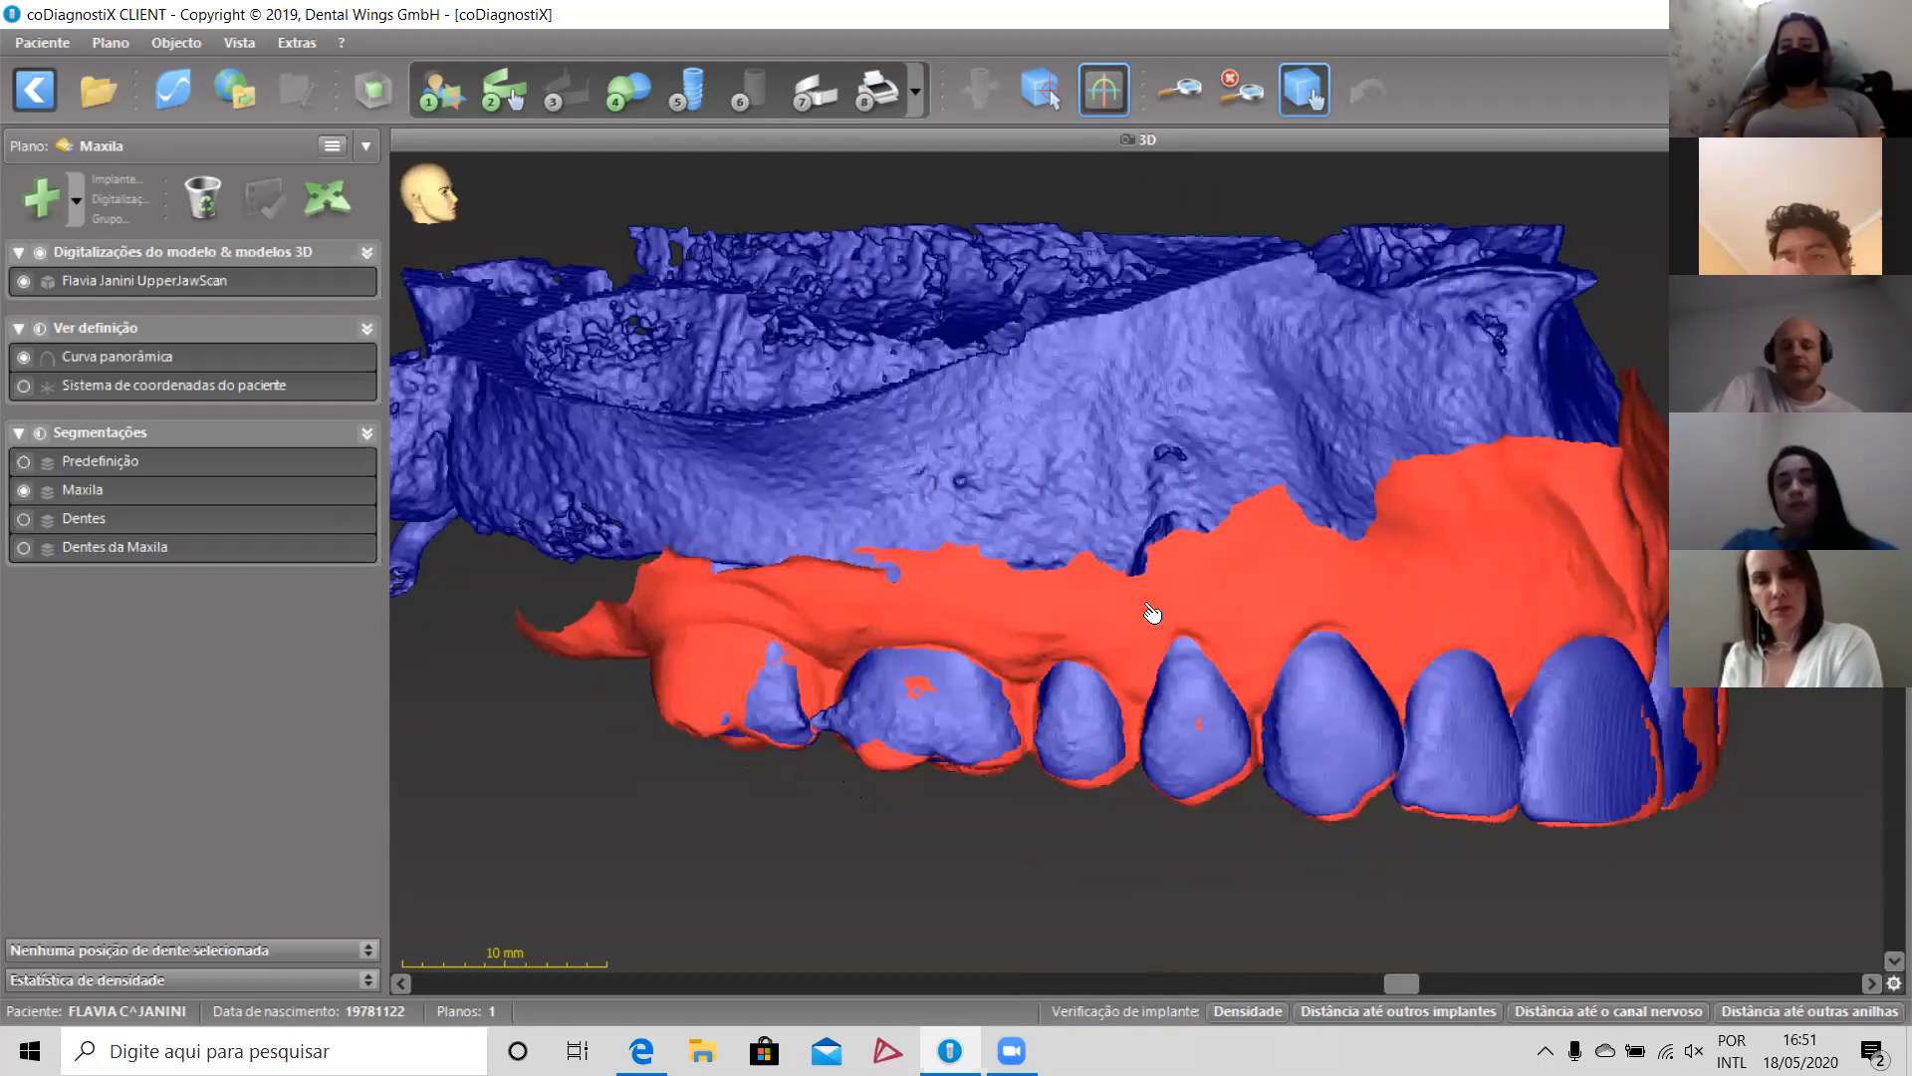
pyautogui.moveTo(1404, 980); pyautogui.dragTo(971, 956)
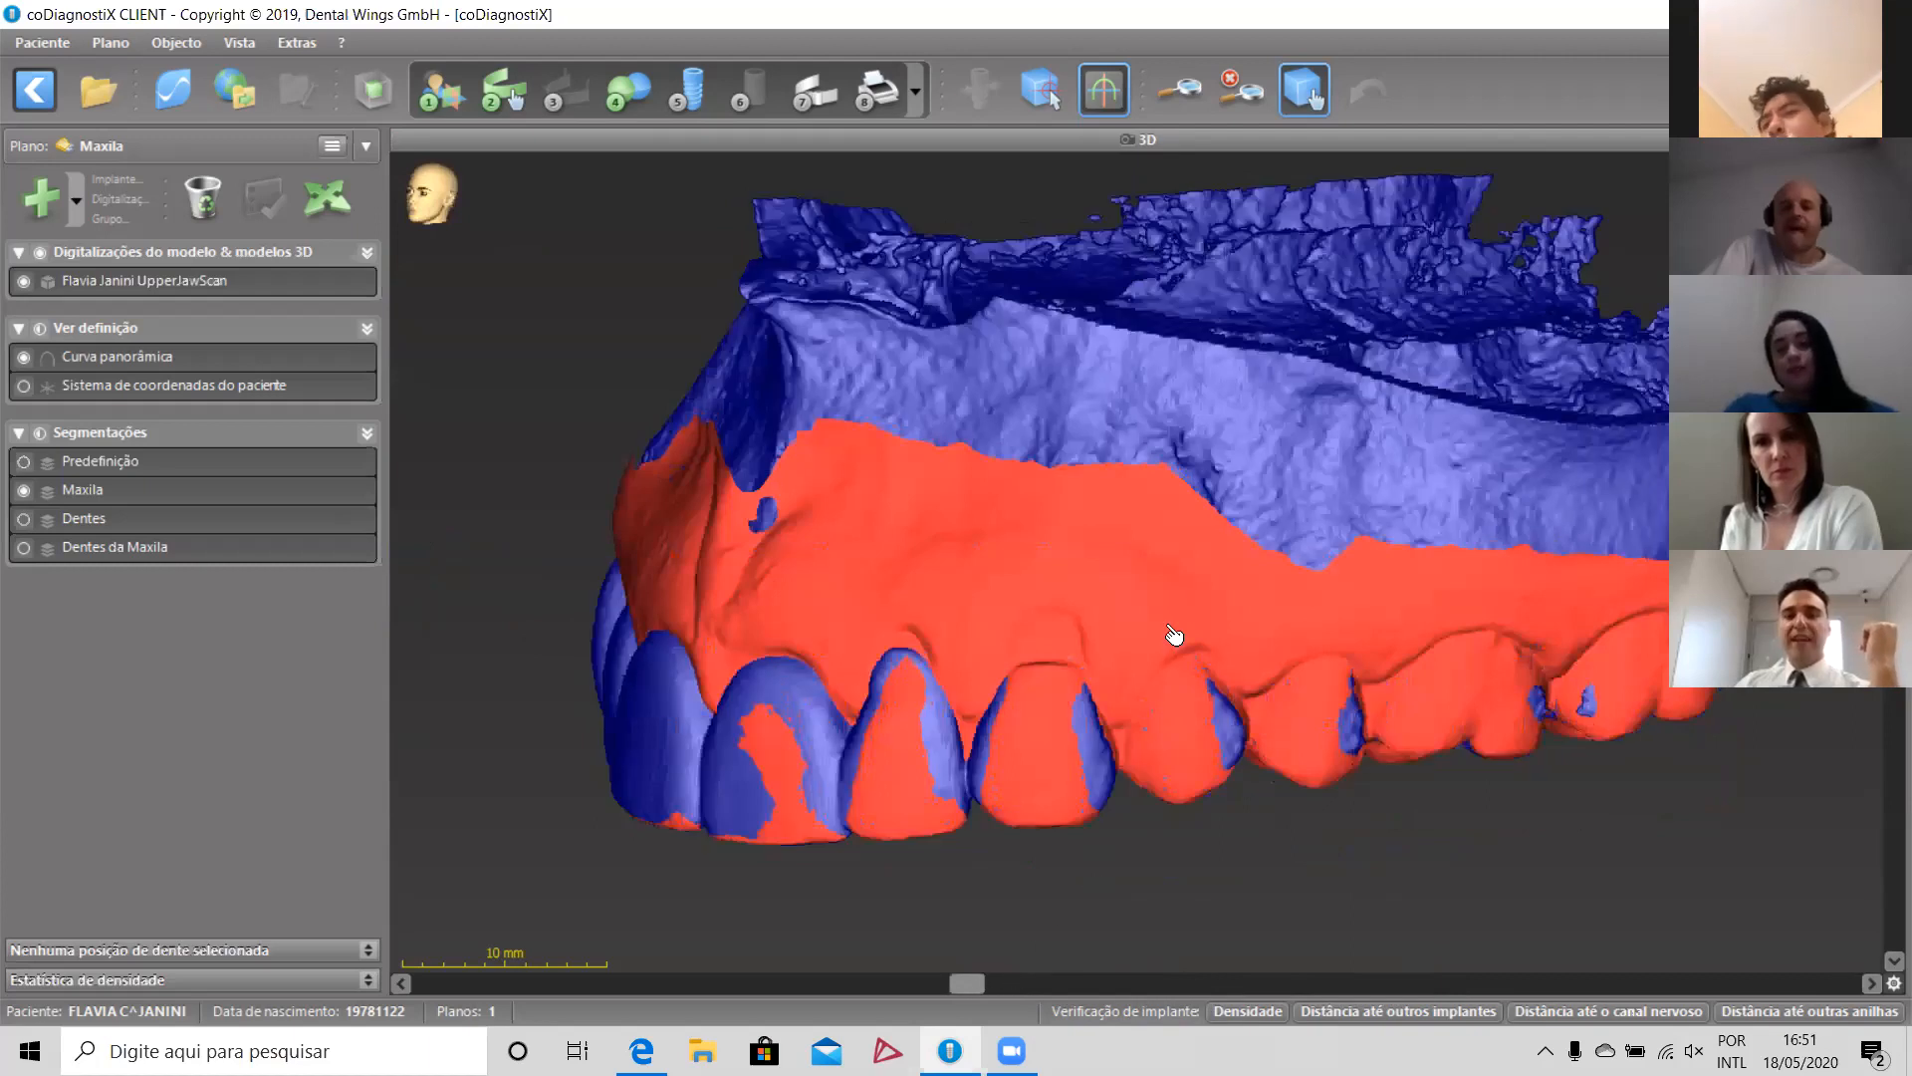
# Step: Turn the 3D maxilla to the patient's right side and magnify the posterior teeth and gum line
pyautogui.scroll(-2, 1169, 622)
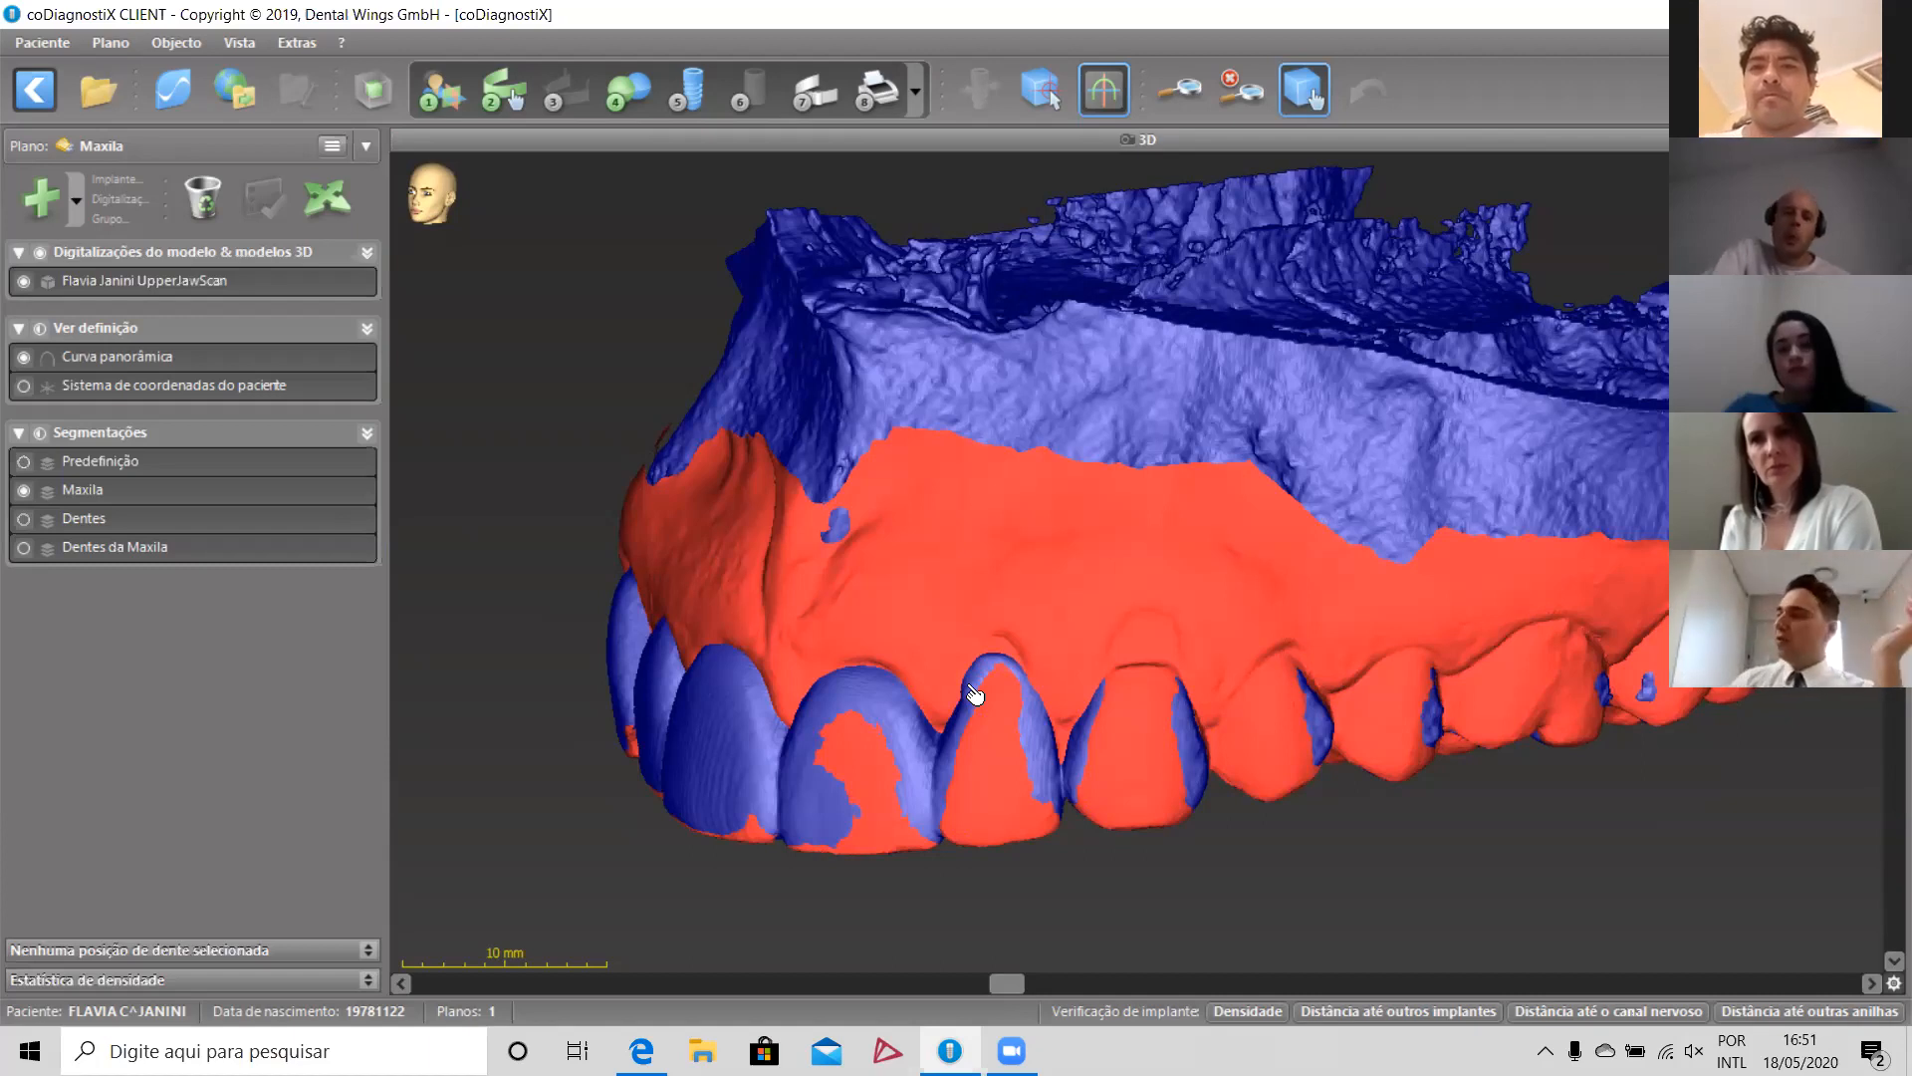
pyautogui.moveTo(1000, 978)
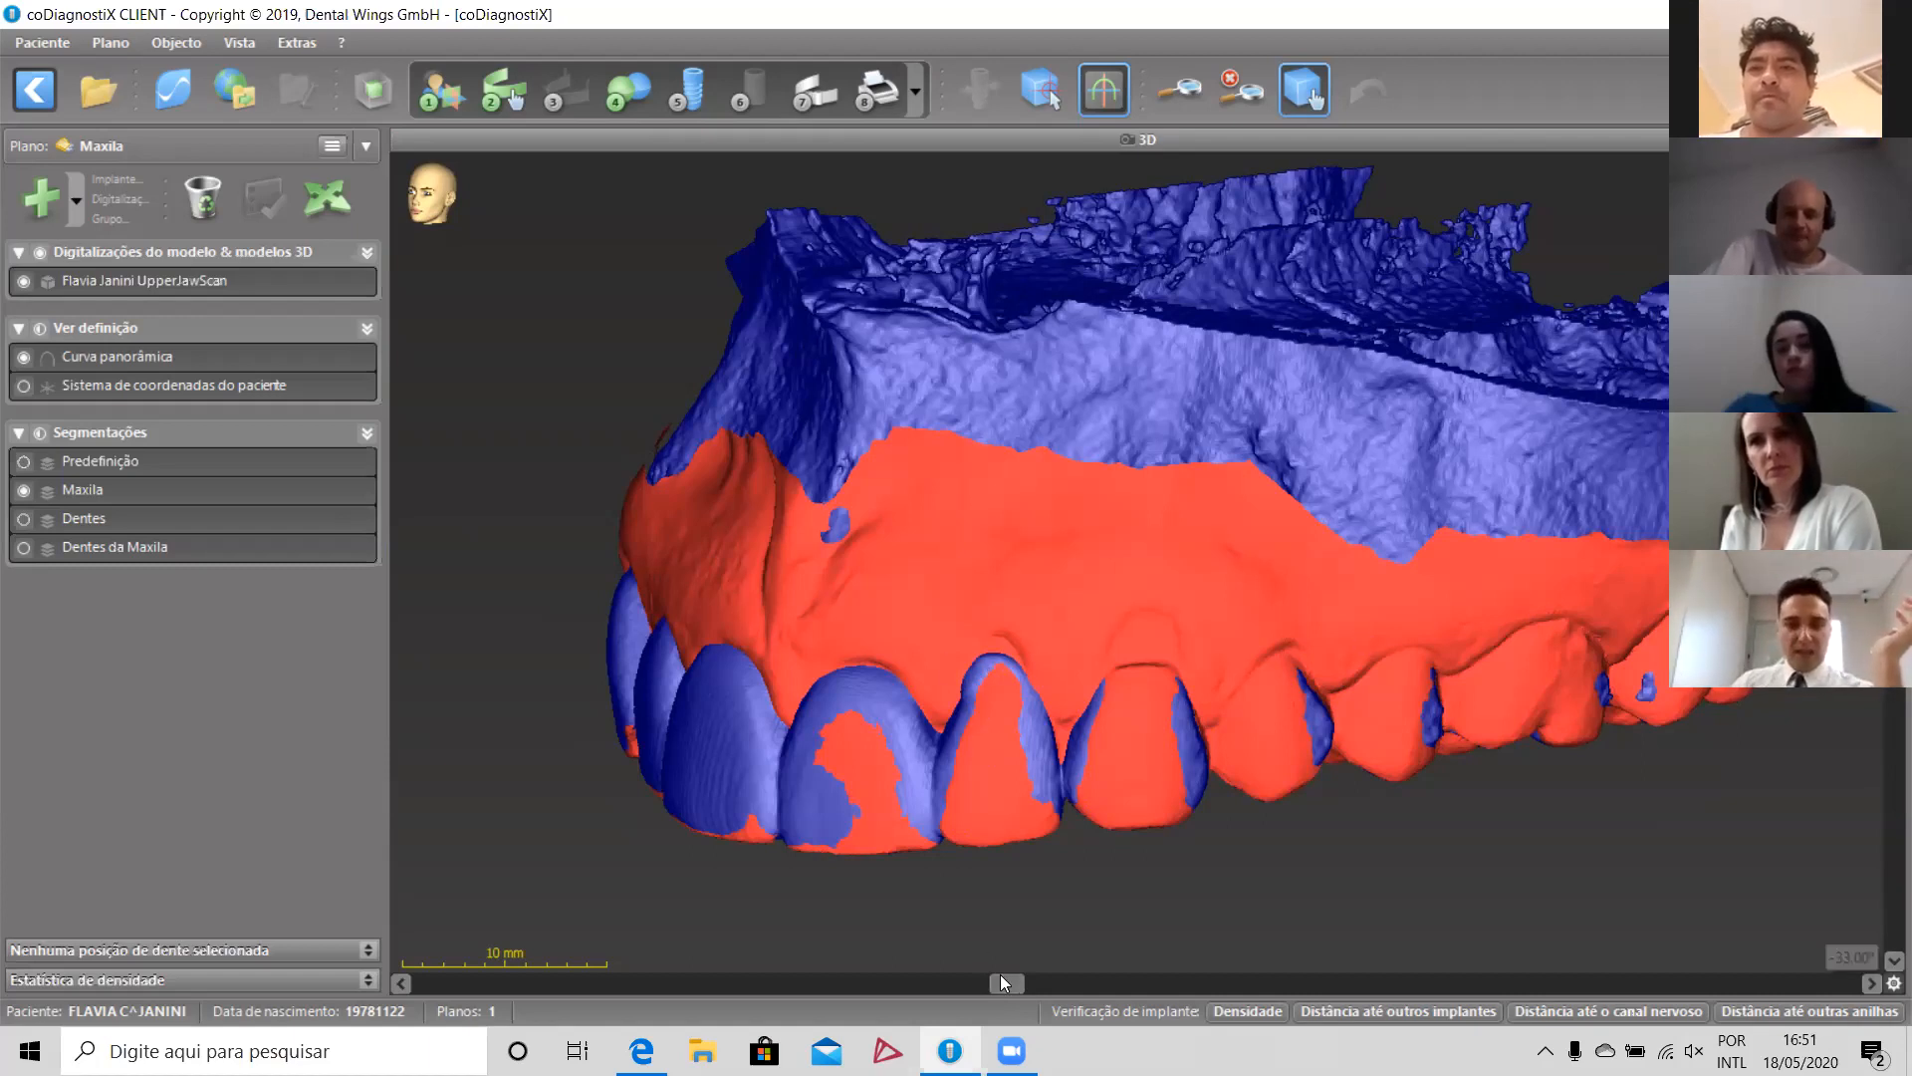
pyautogui.click(1153, 984)
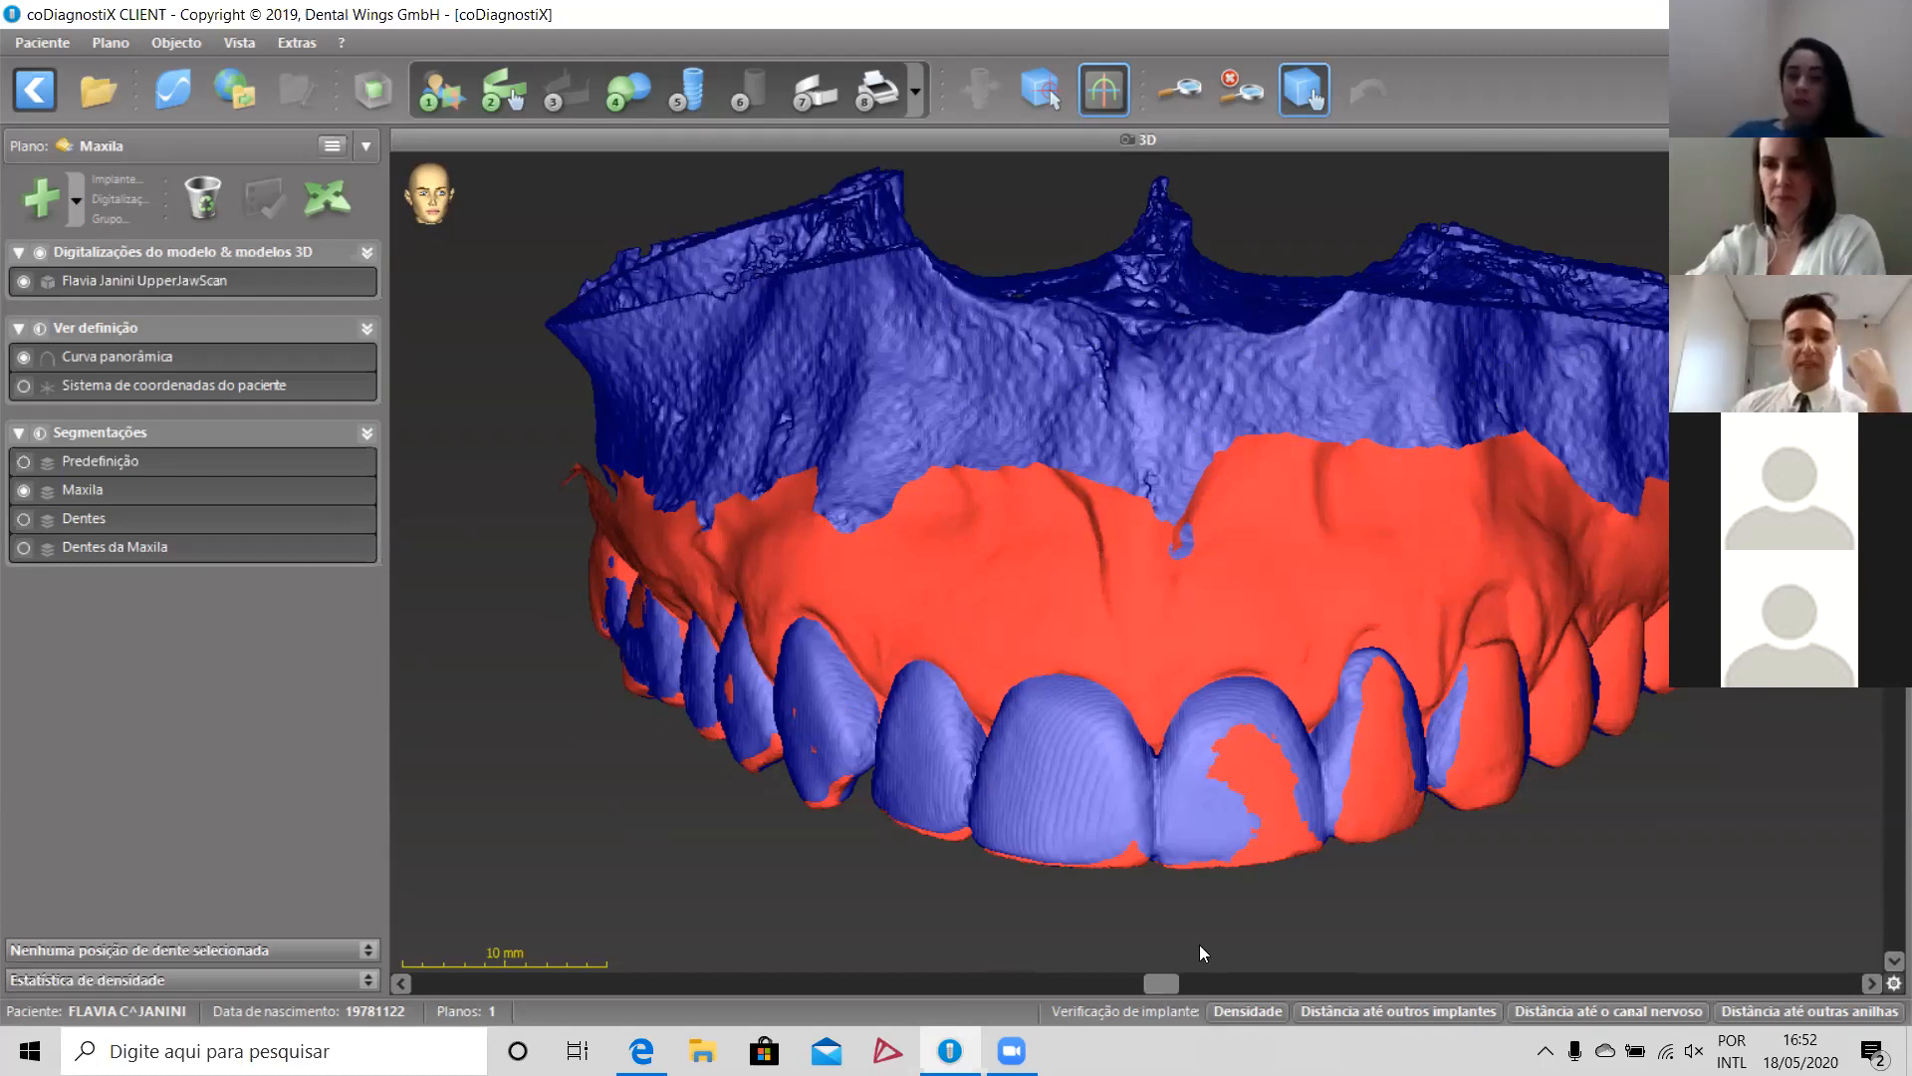
pyautogui.moveTo(1395, 966); pyautogui.dragTo(1422, 989)
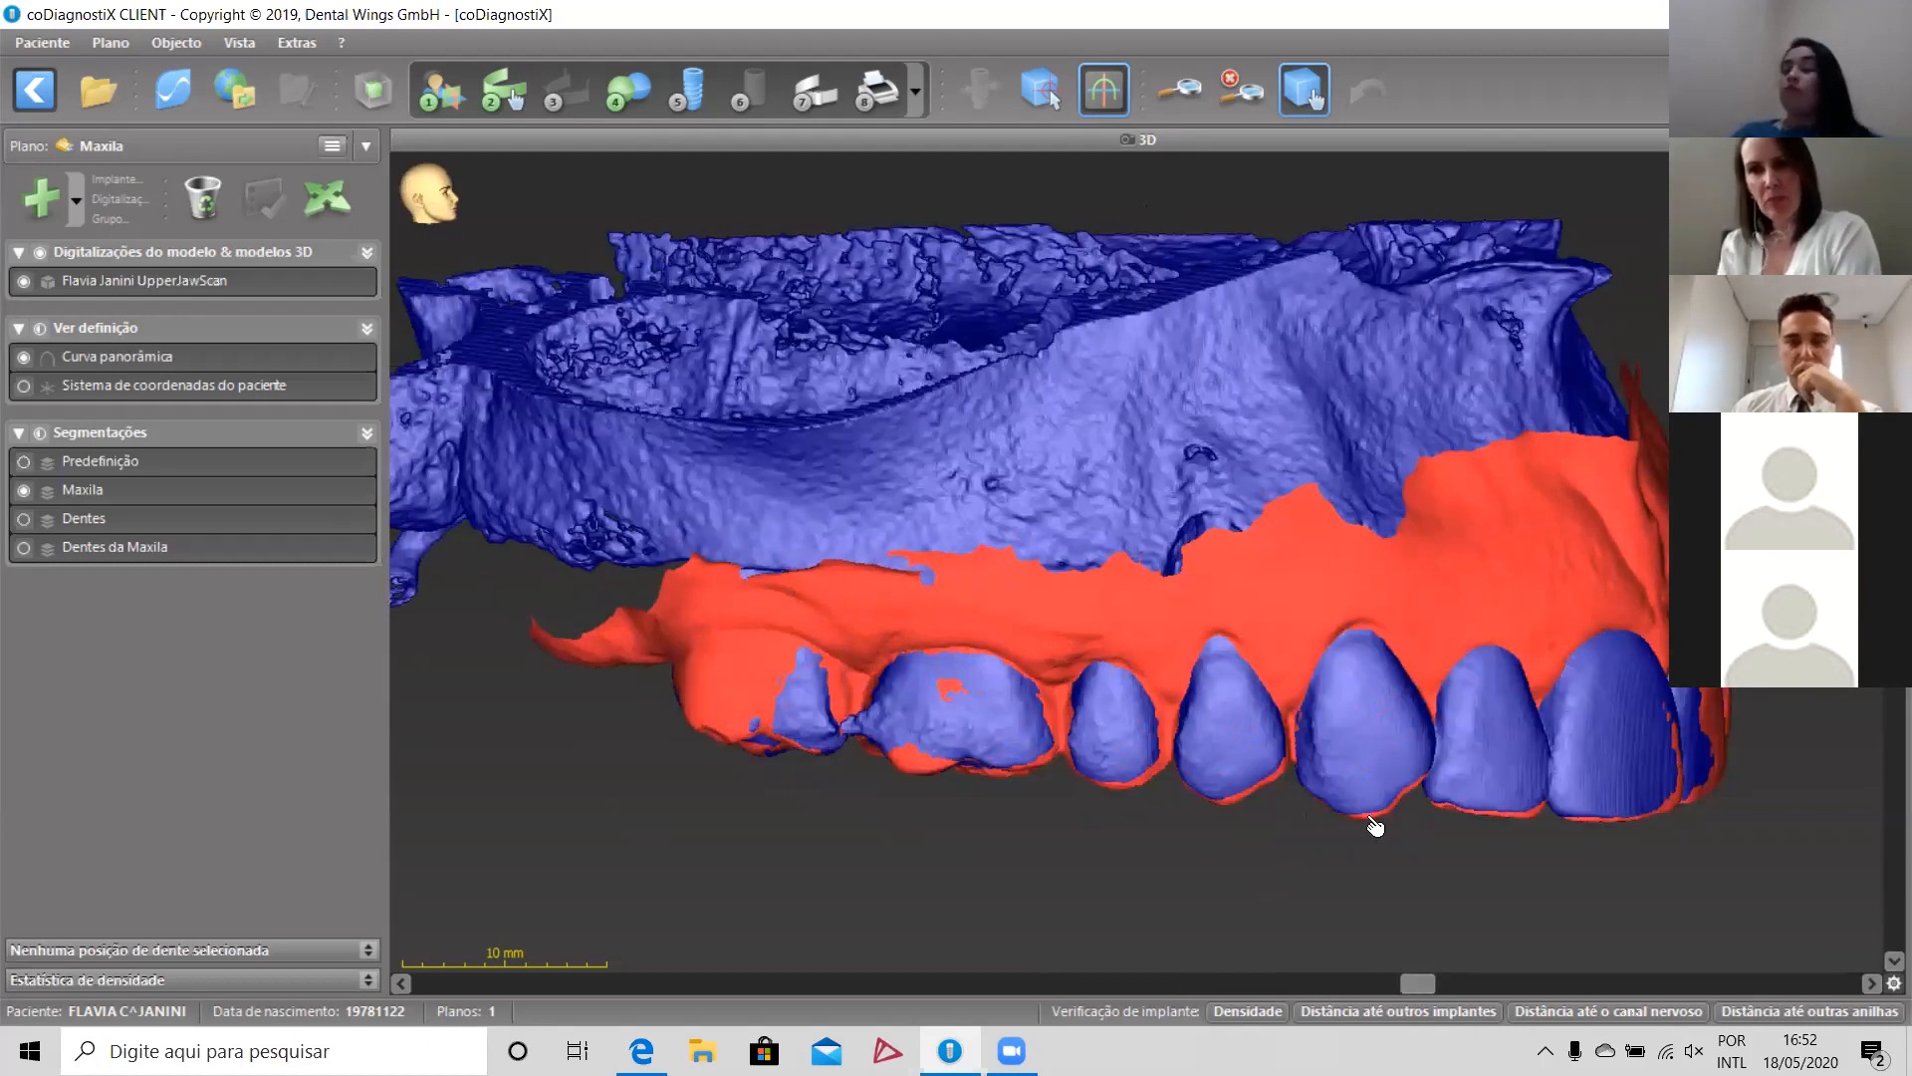
pyautogui.click(1183, 90)
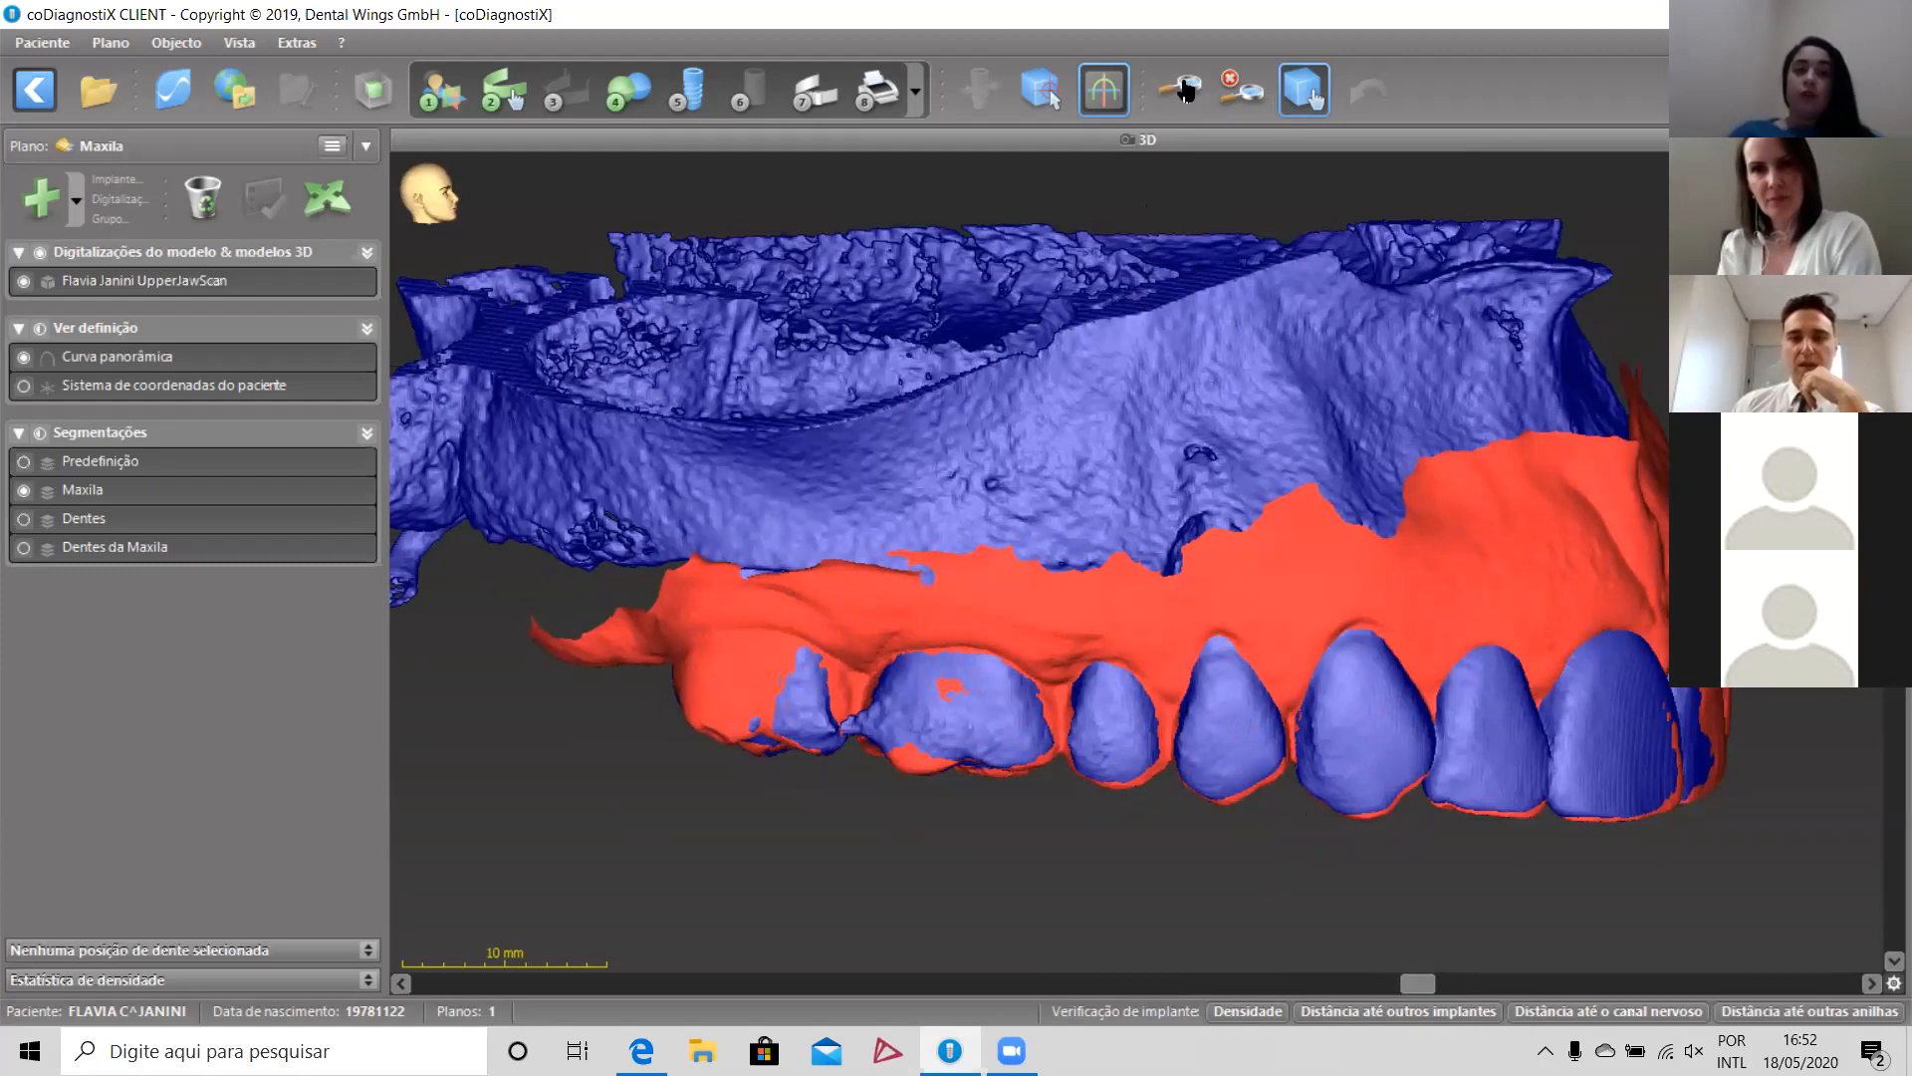
pyautogui.click(1157, 445)
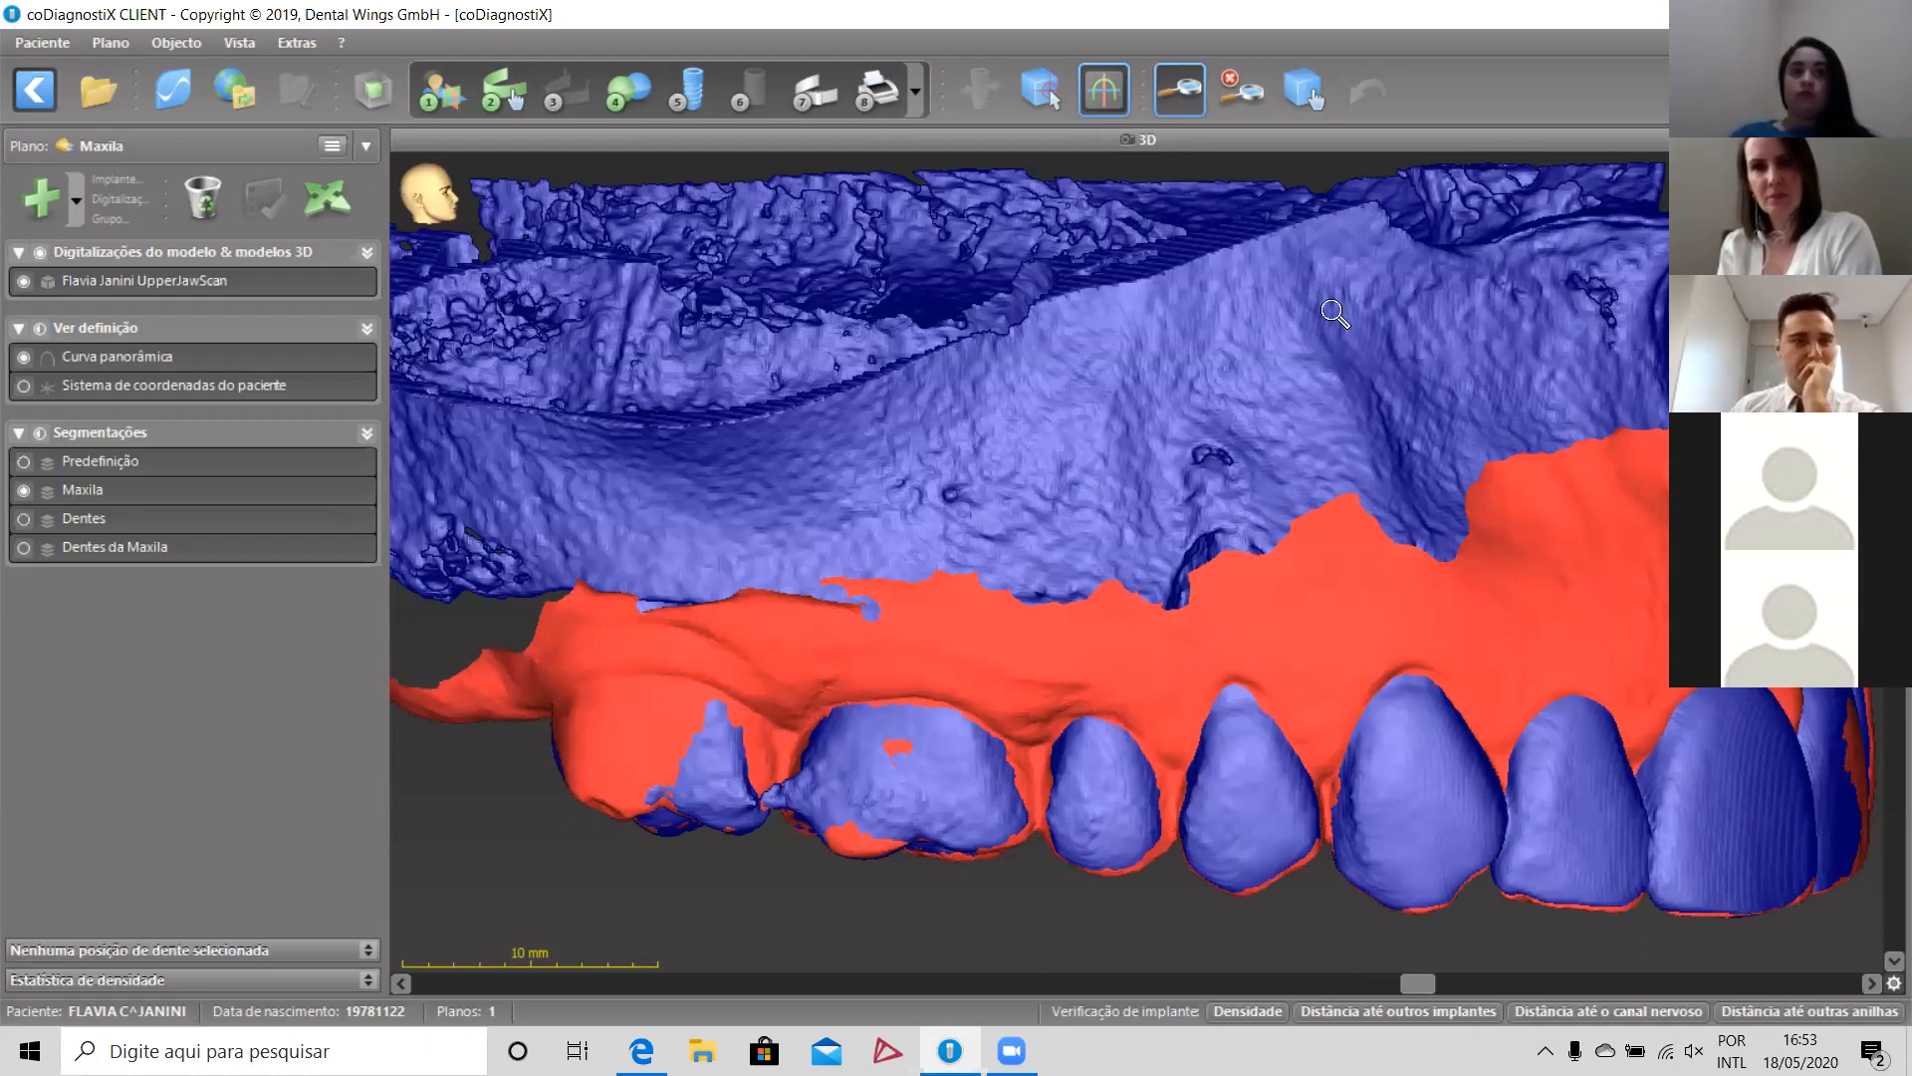
# Step: Hide and restore the upper jaw scan to compare bone and gum, and turn the 3D model to the patient's left side
pyautogui.click(24, 282)
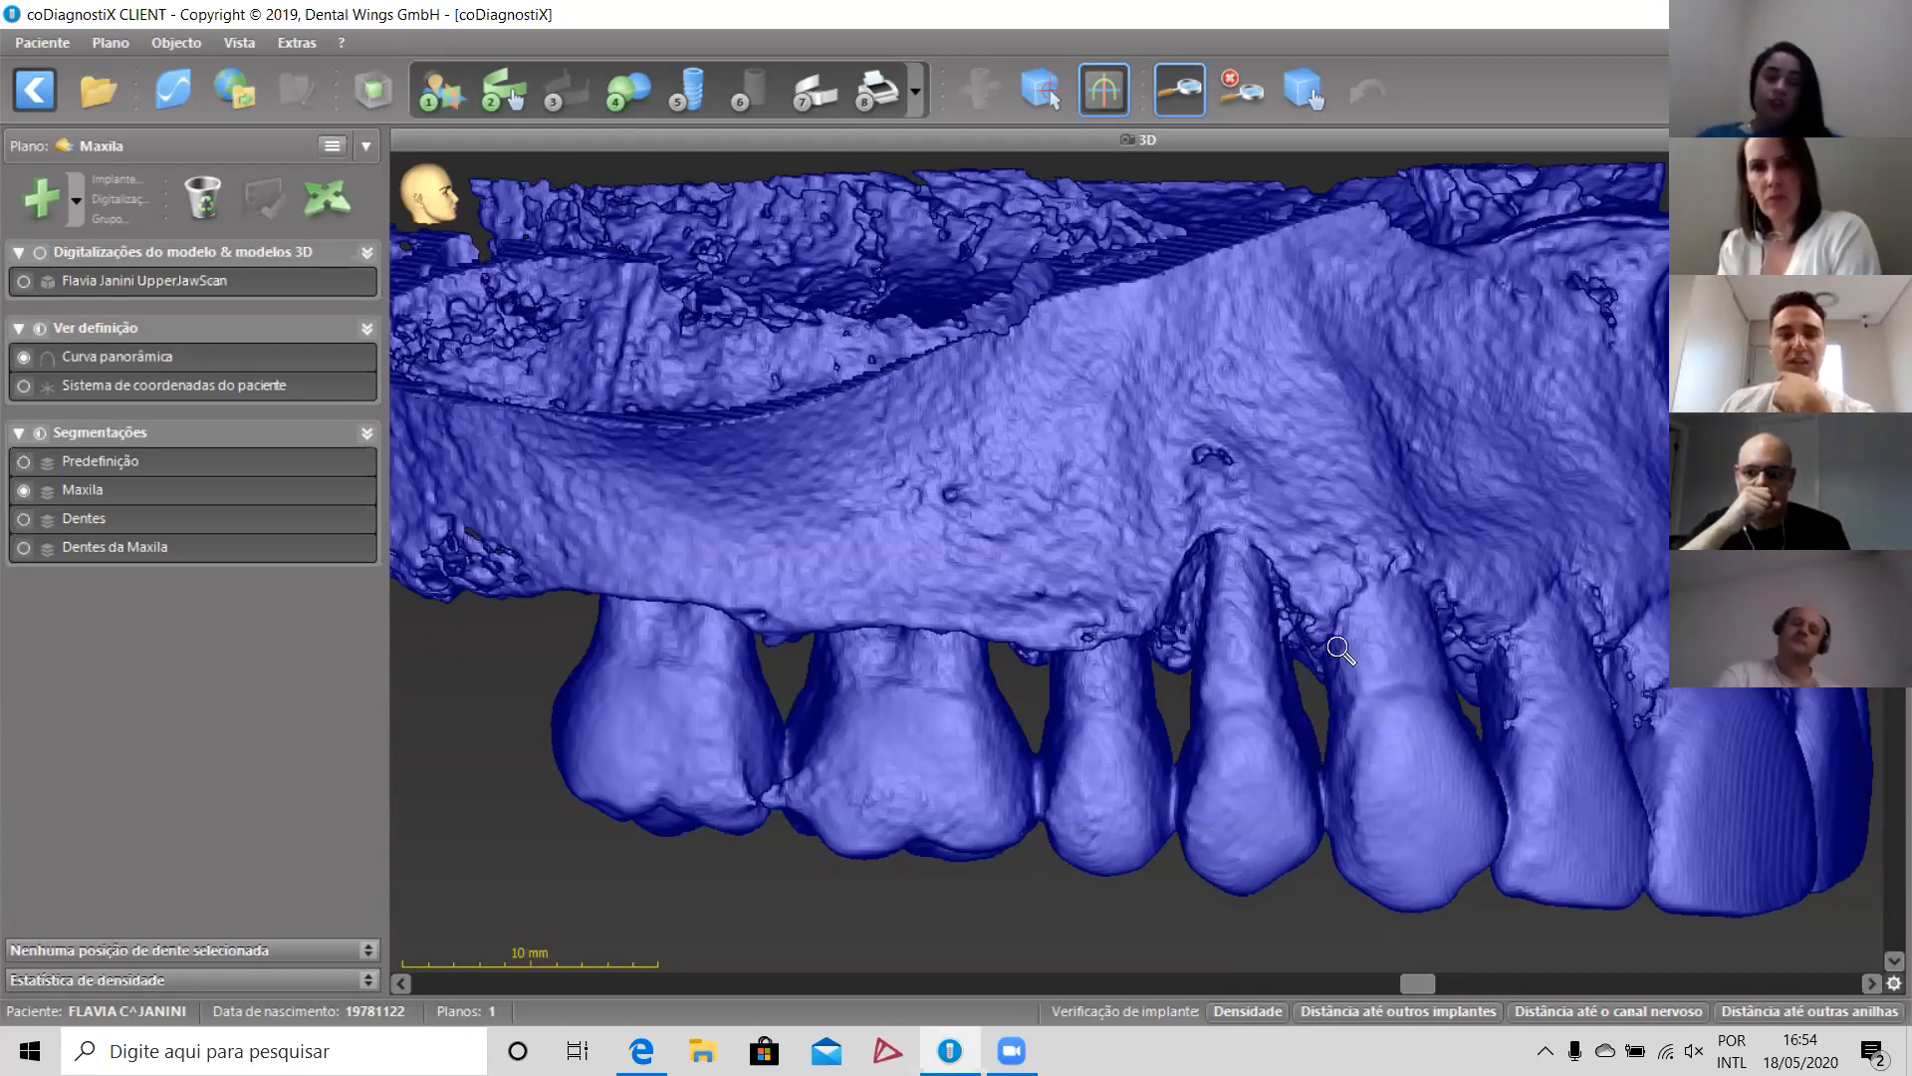
pyautogui.click(24, 282)
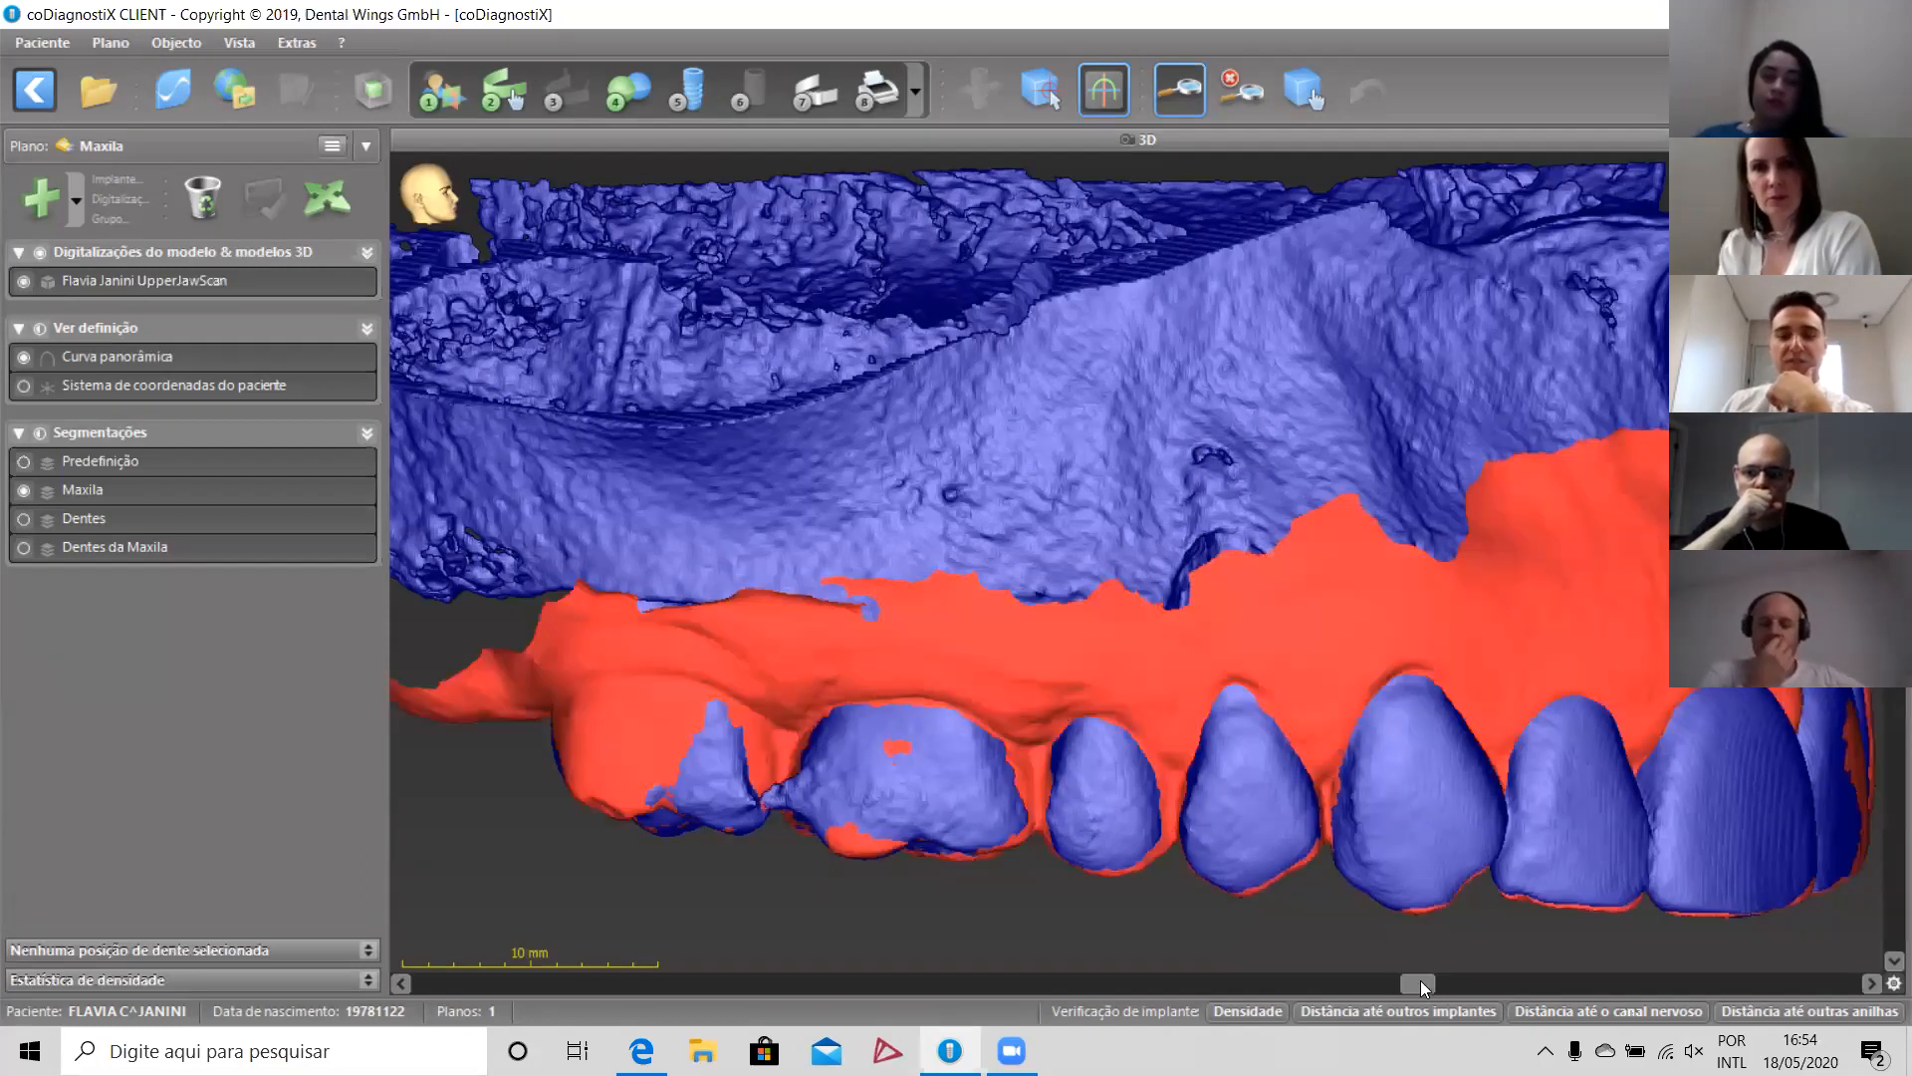
pyautogui.moveTo(1420, 980); pyautogui.dragTo(1269, 964)
pyautogui.moveTo(977, 951); pyautogui.dragTo(994, 954)
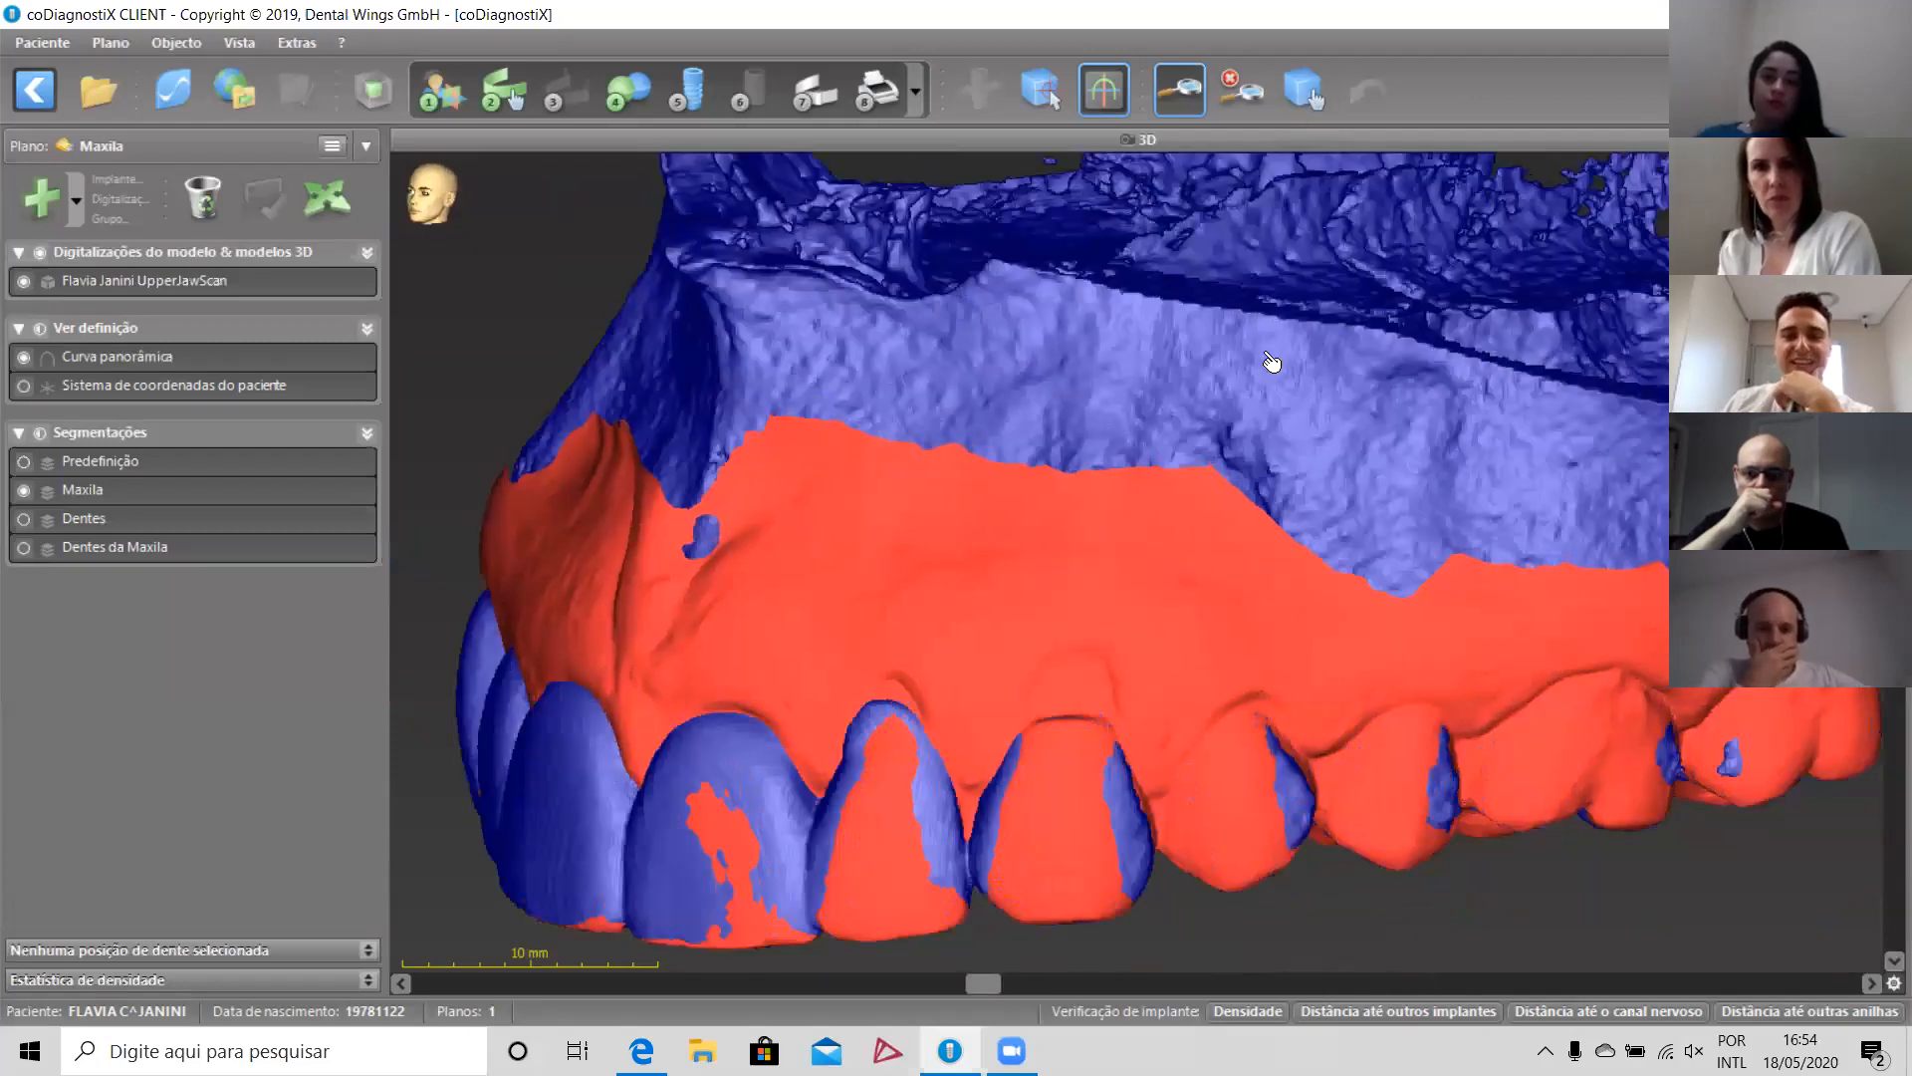
# Step: Recentre the left teeth in the 3D view and hide the upper jaw scan to expose the roots and bone
pyautogui.click(1304, 89)
pyautogui.moveTo(1164, 558); pyautogui.dragTo(1165, 542)
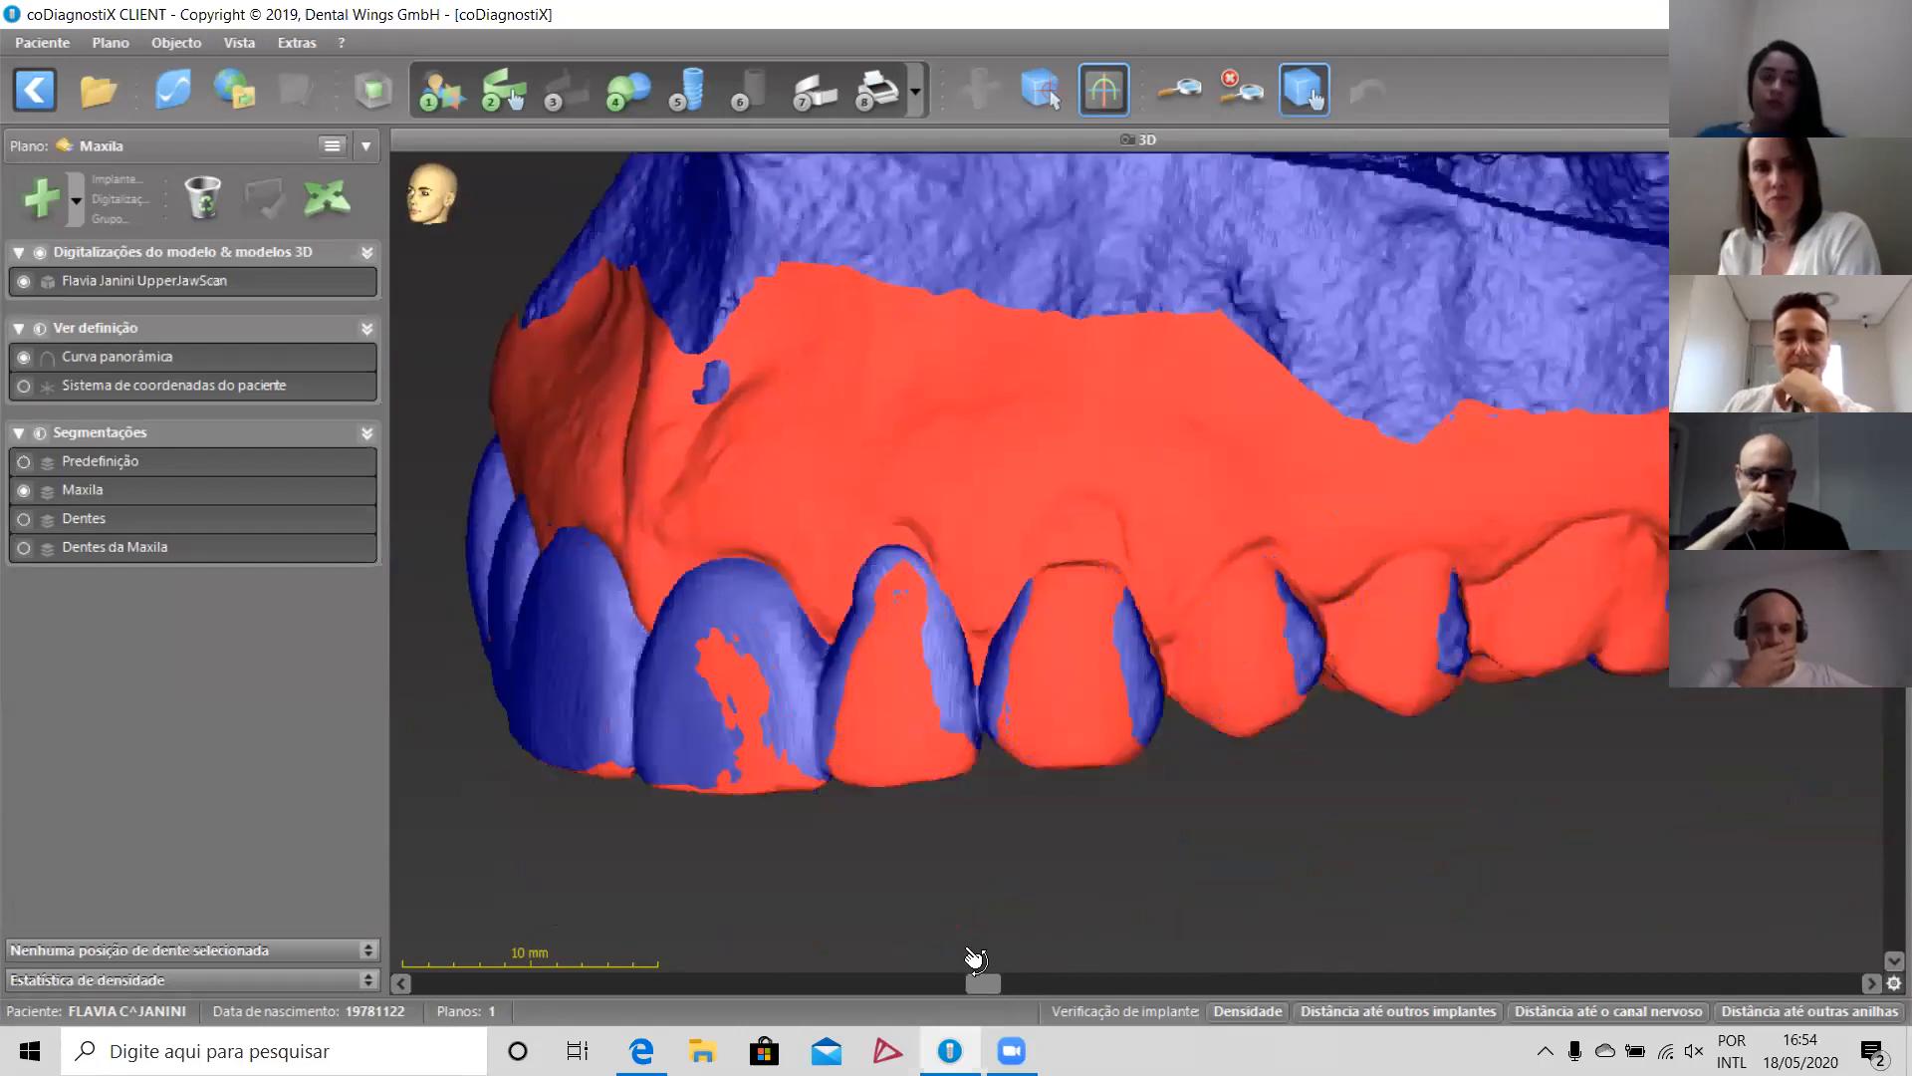
pyautogui.click(21, 285)
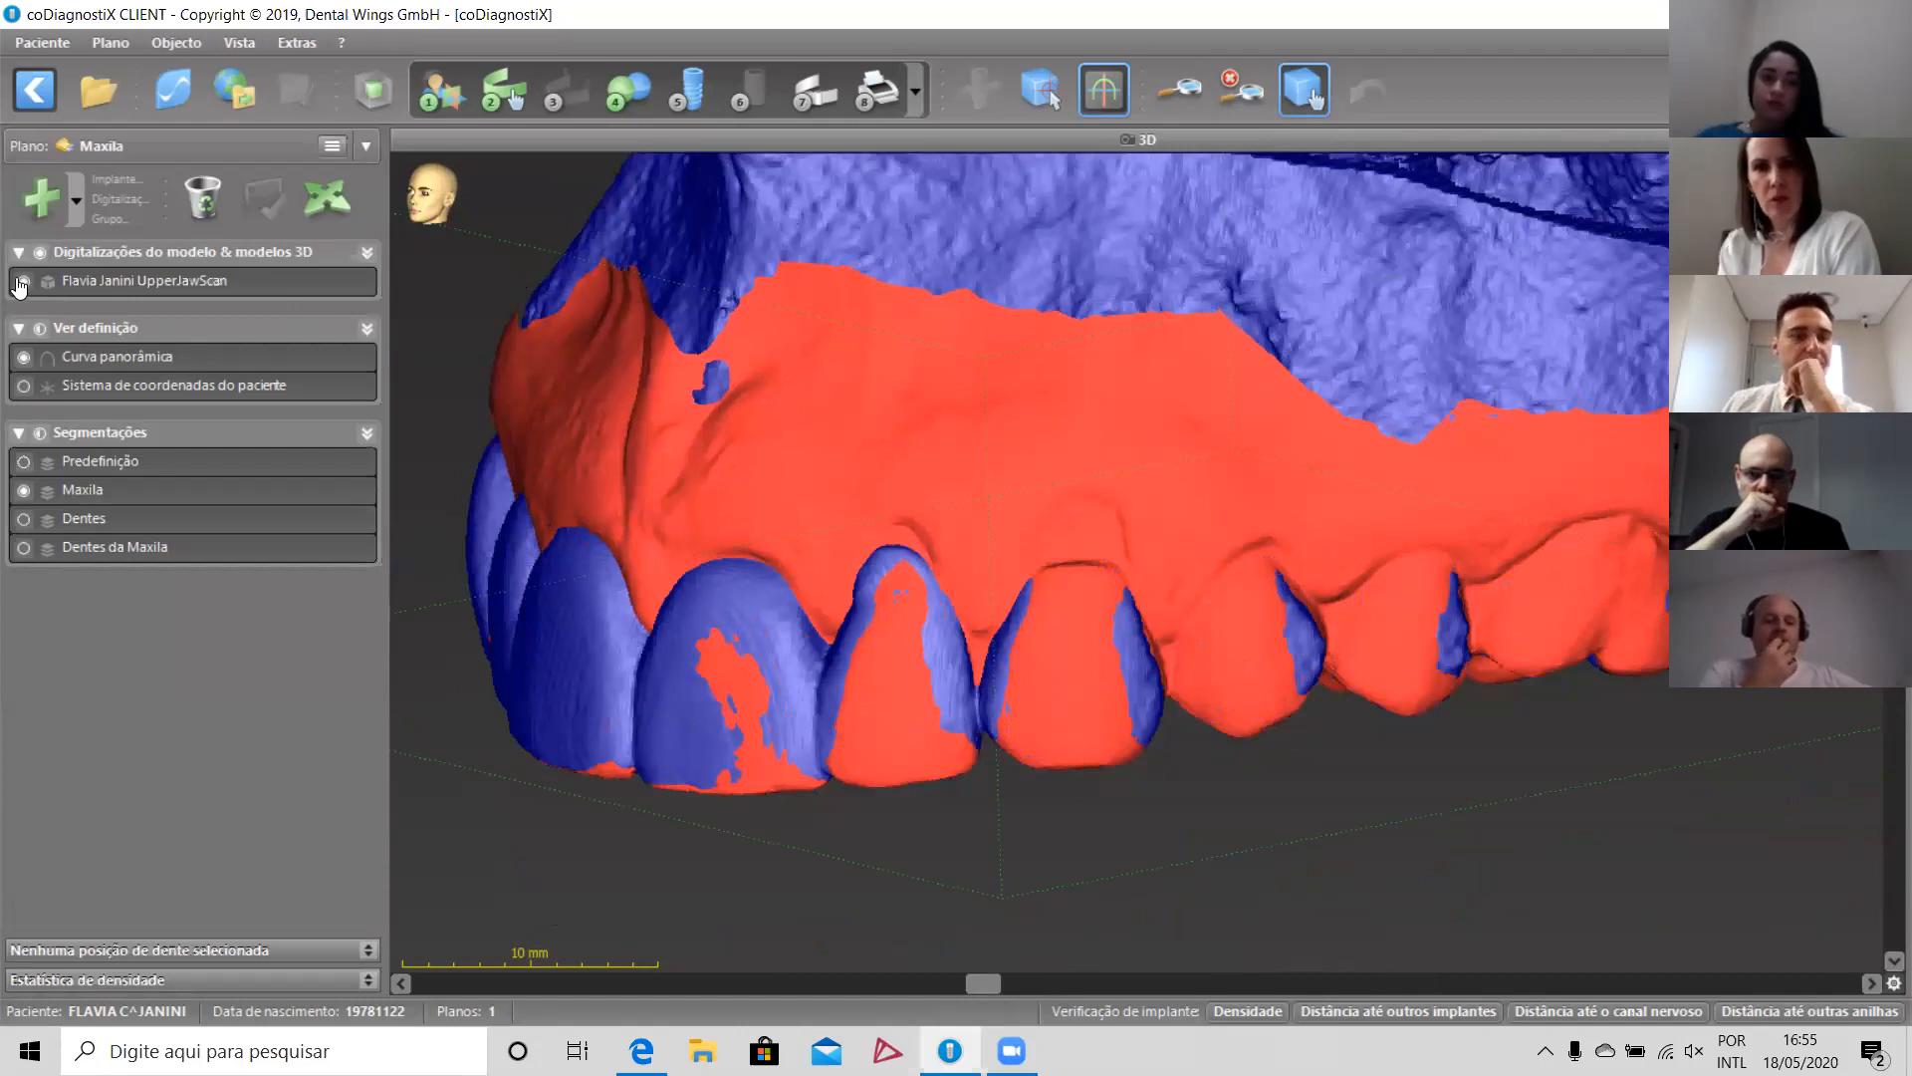
pyautogui.click(22, 283)
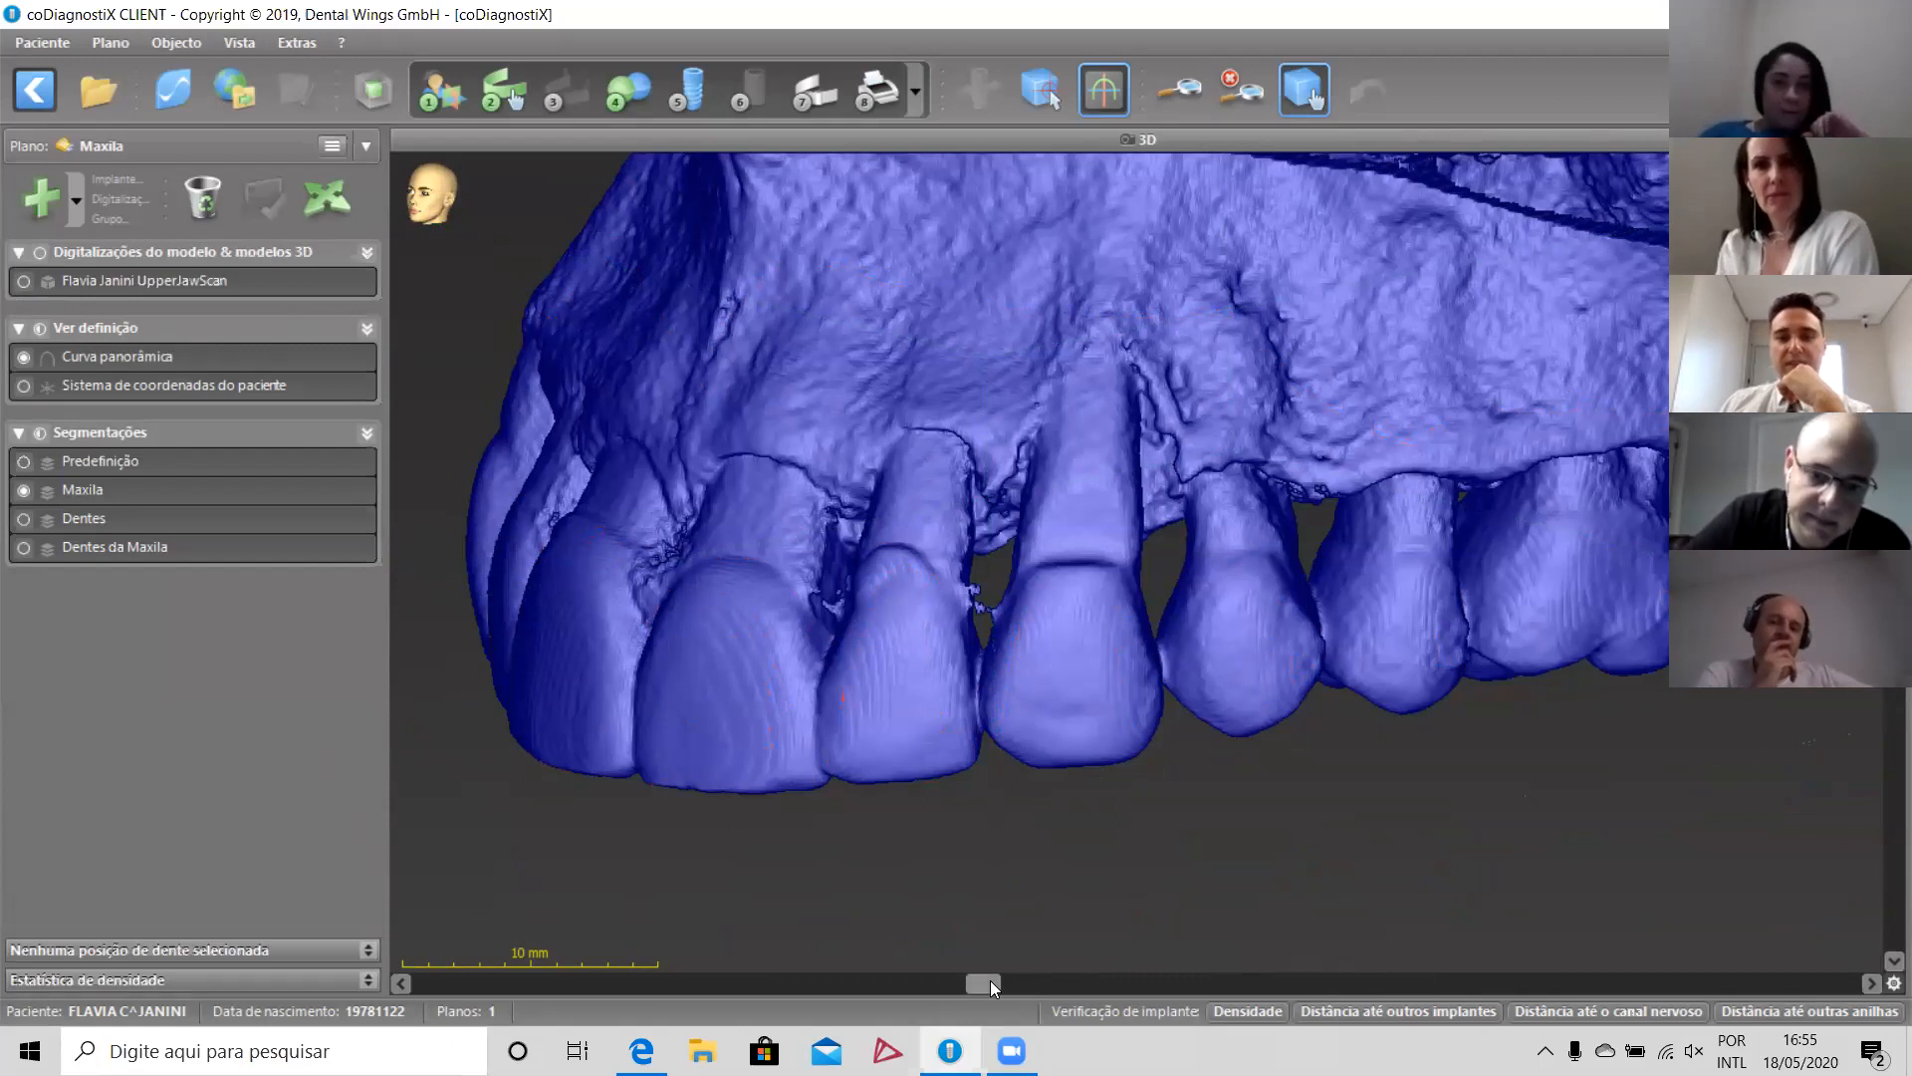
# Step: Examine the exposed roots and bone crest of the maxilla from the right side and the front
pyautogui.moveTo(990, 980); pyautogui.dragTo(1420, 990)
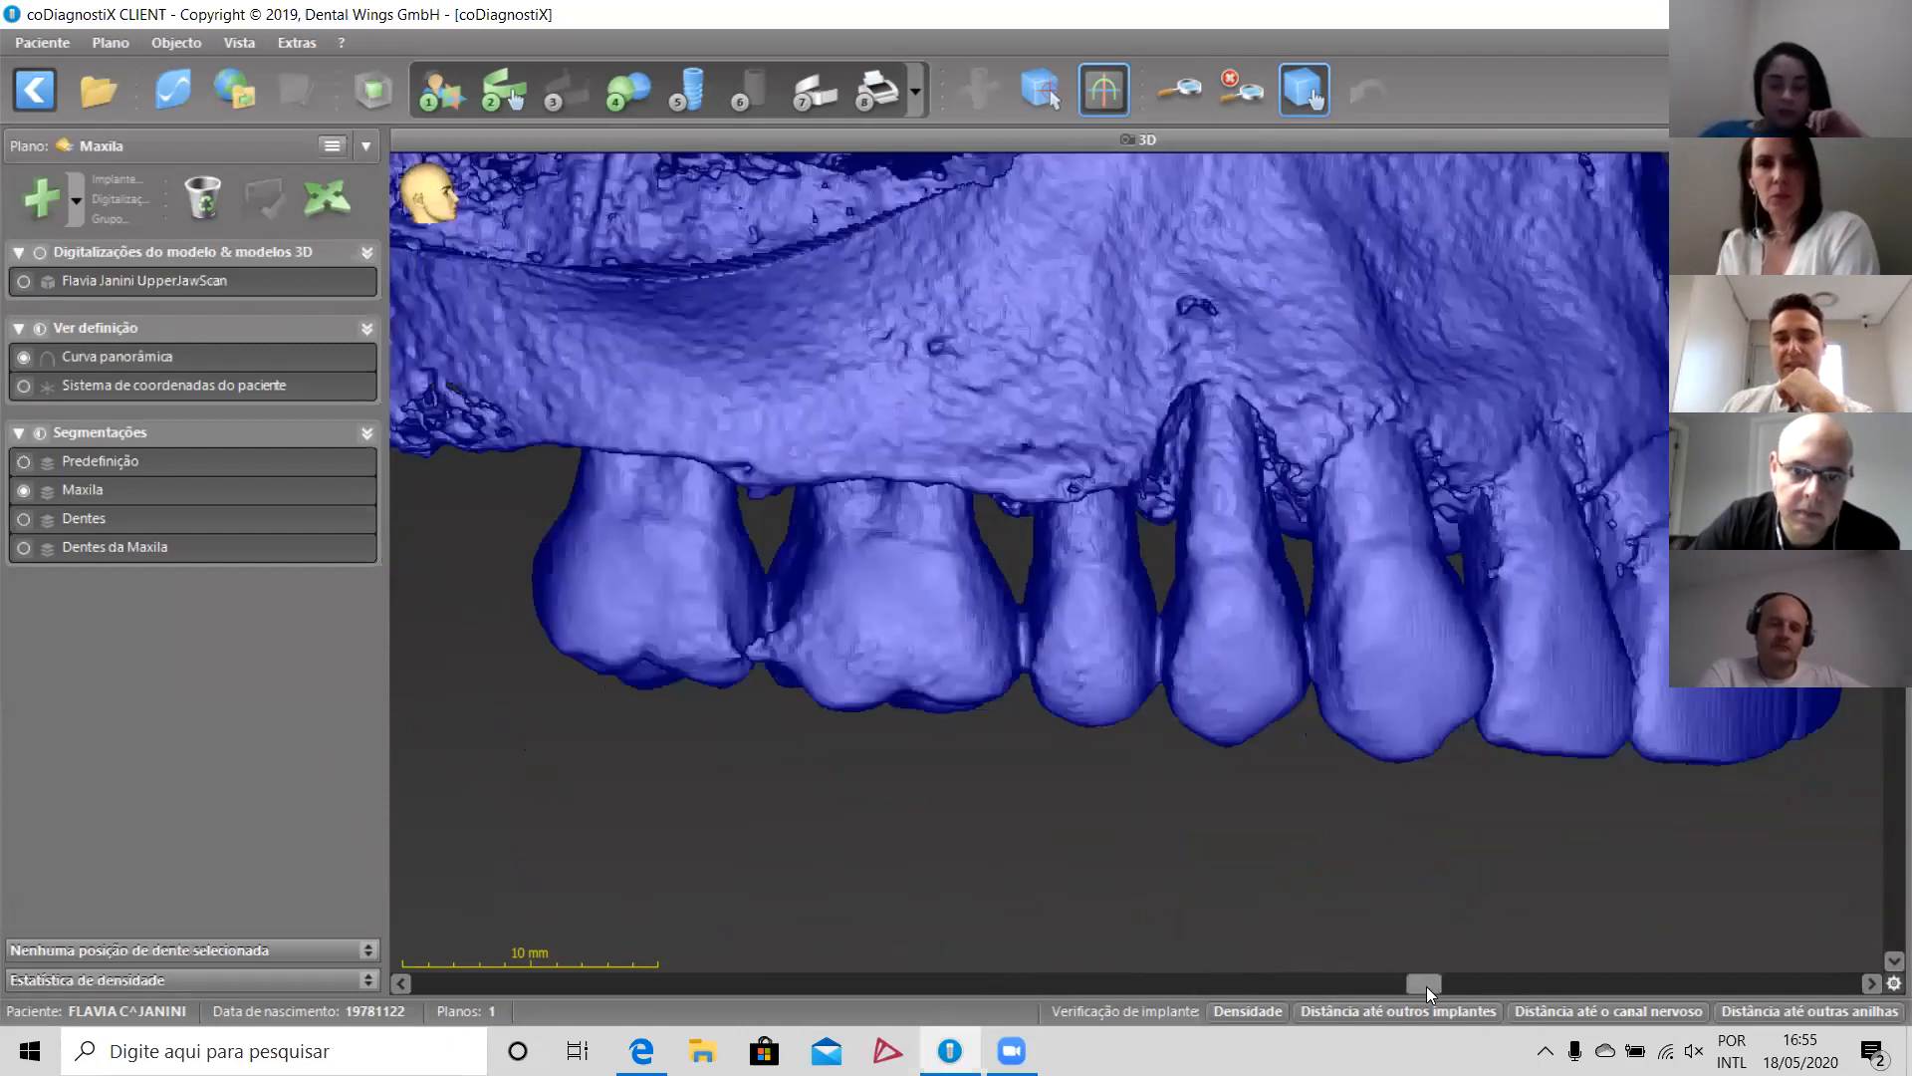
pyautogui.click(1165, 992)
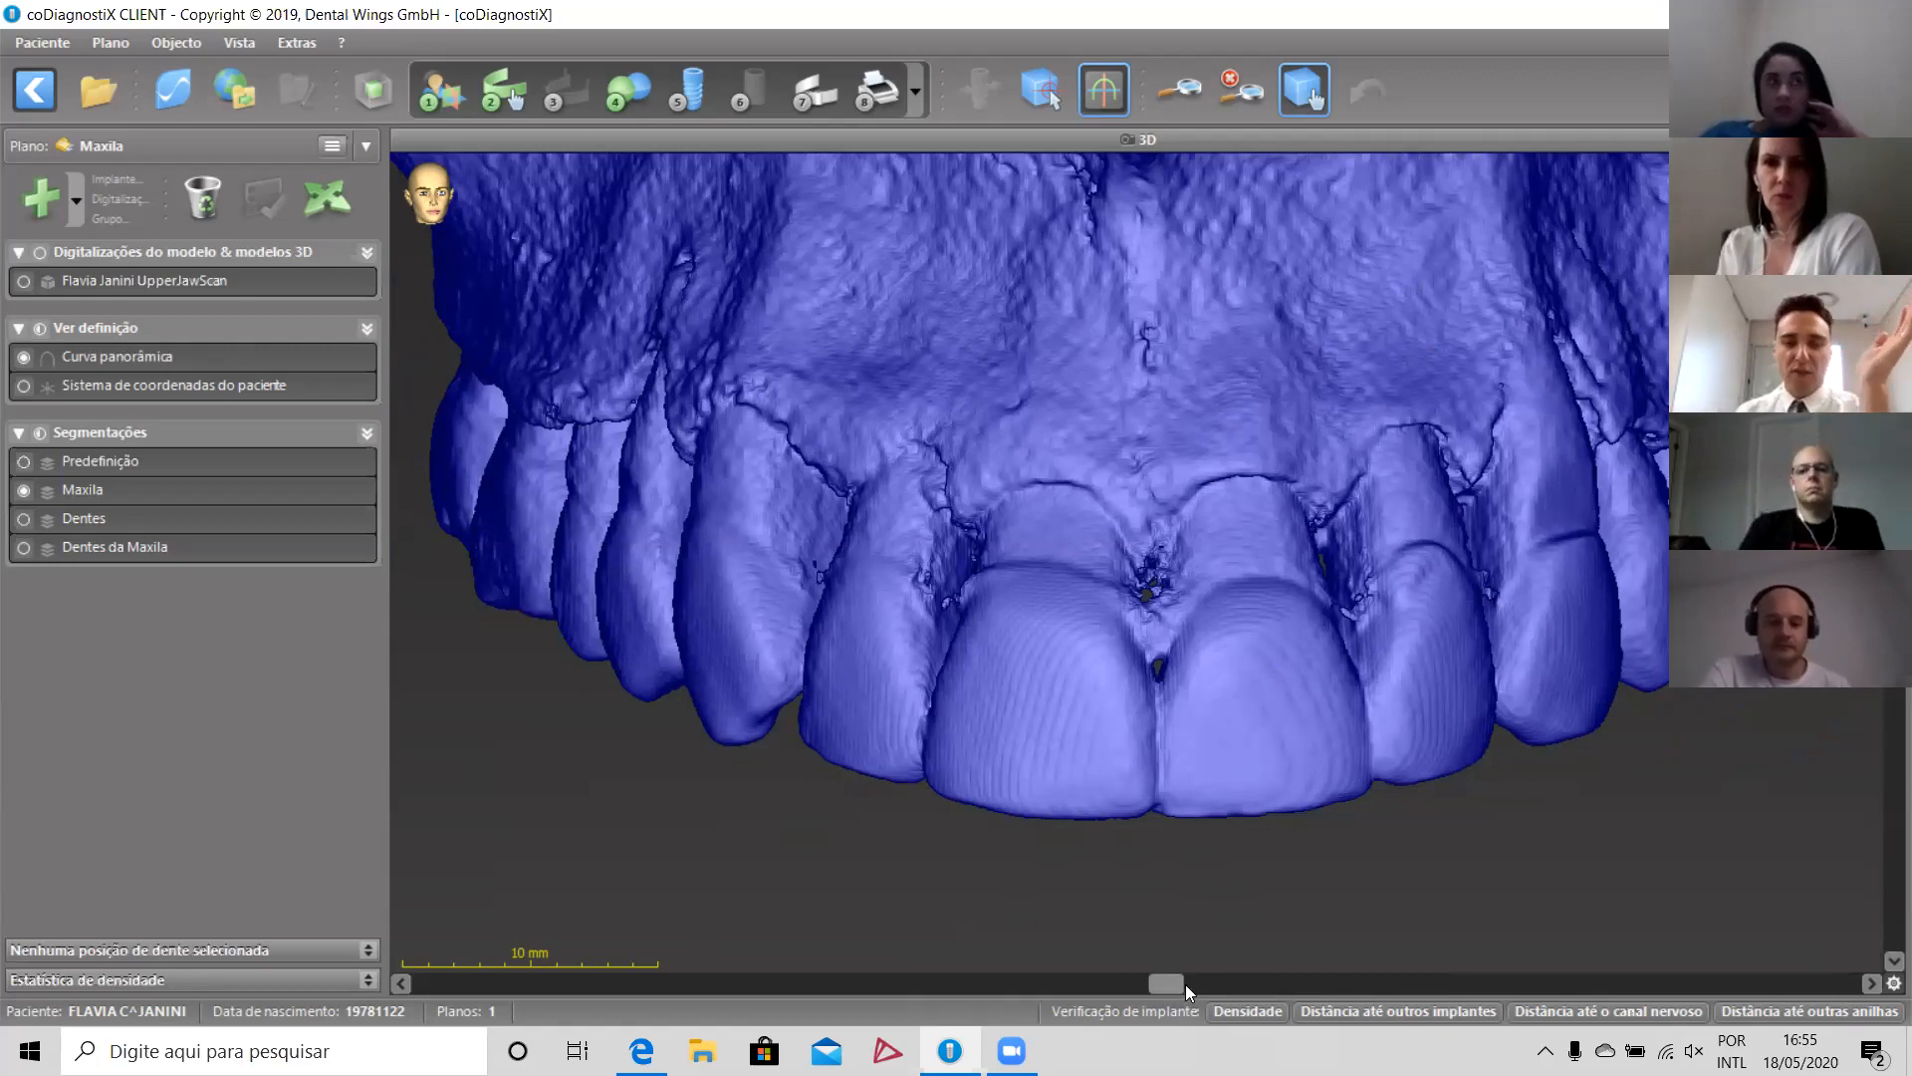
pyautogui.moveTo(1271, 988); pyautogui.dragTo(1374, 983)
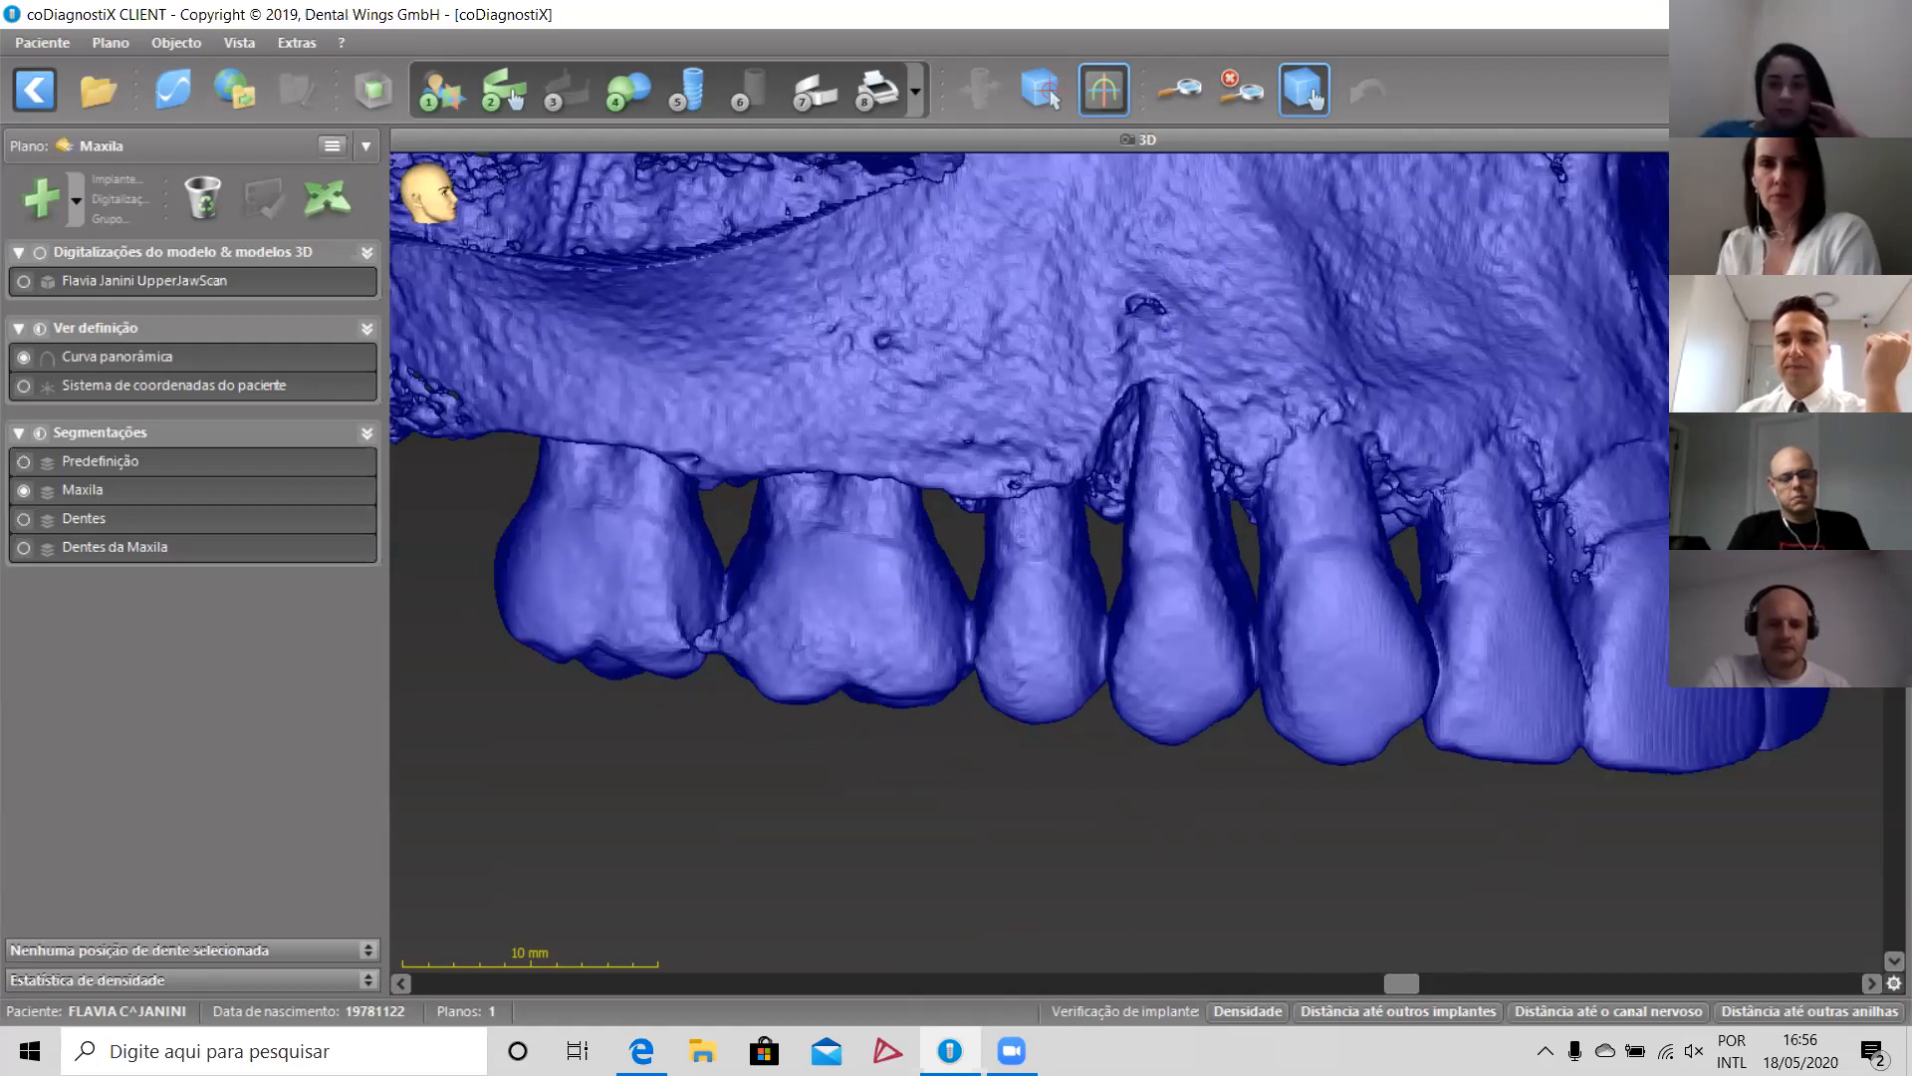
# Step: Move the cross-section to slice 45.6 on the patient's right side in the multi-view layout and maximise the transversal view
pyautogui.click(1893, 140)
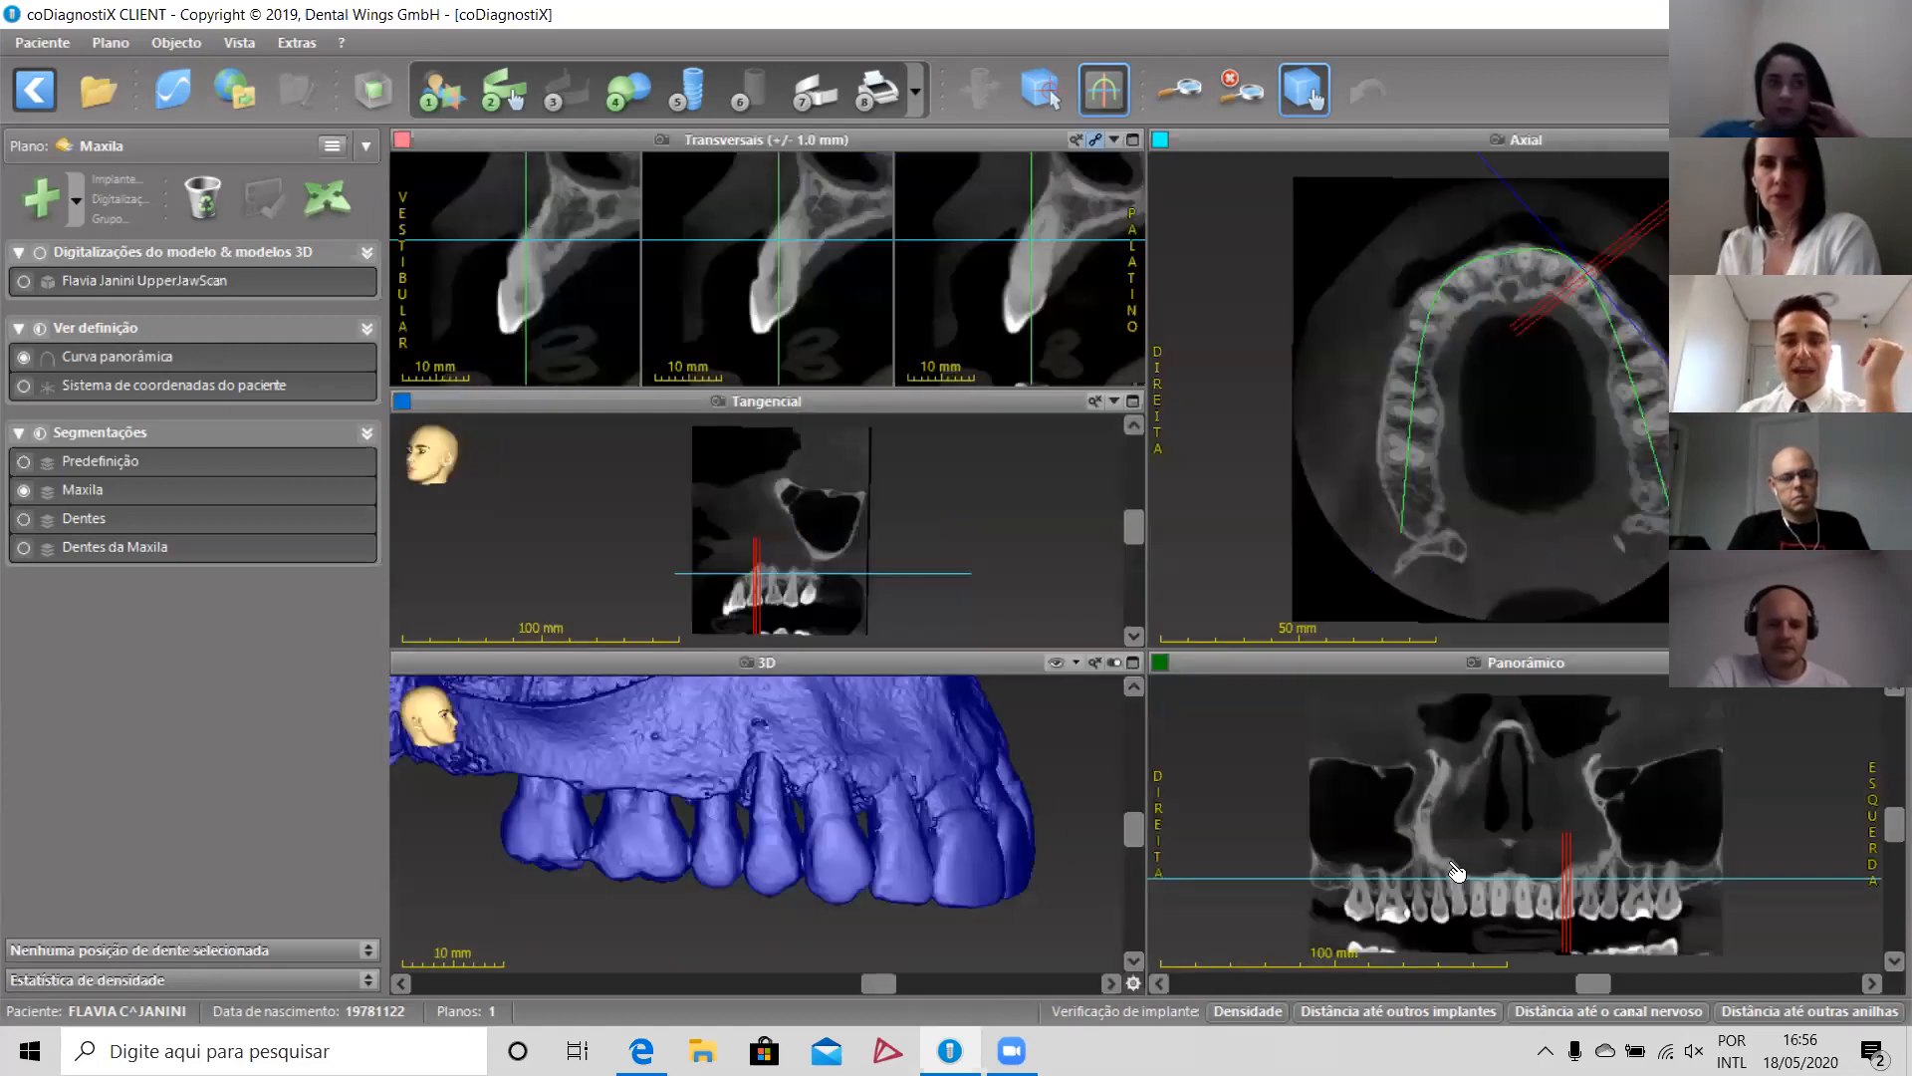
pyautogui.moveTo(1575, 993); pyautogui.dragTo(1367, 1036)
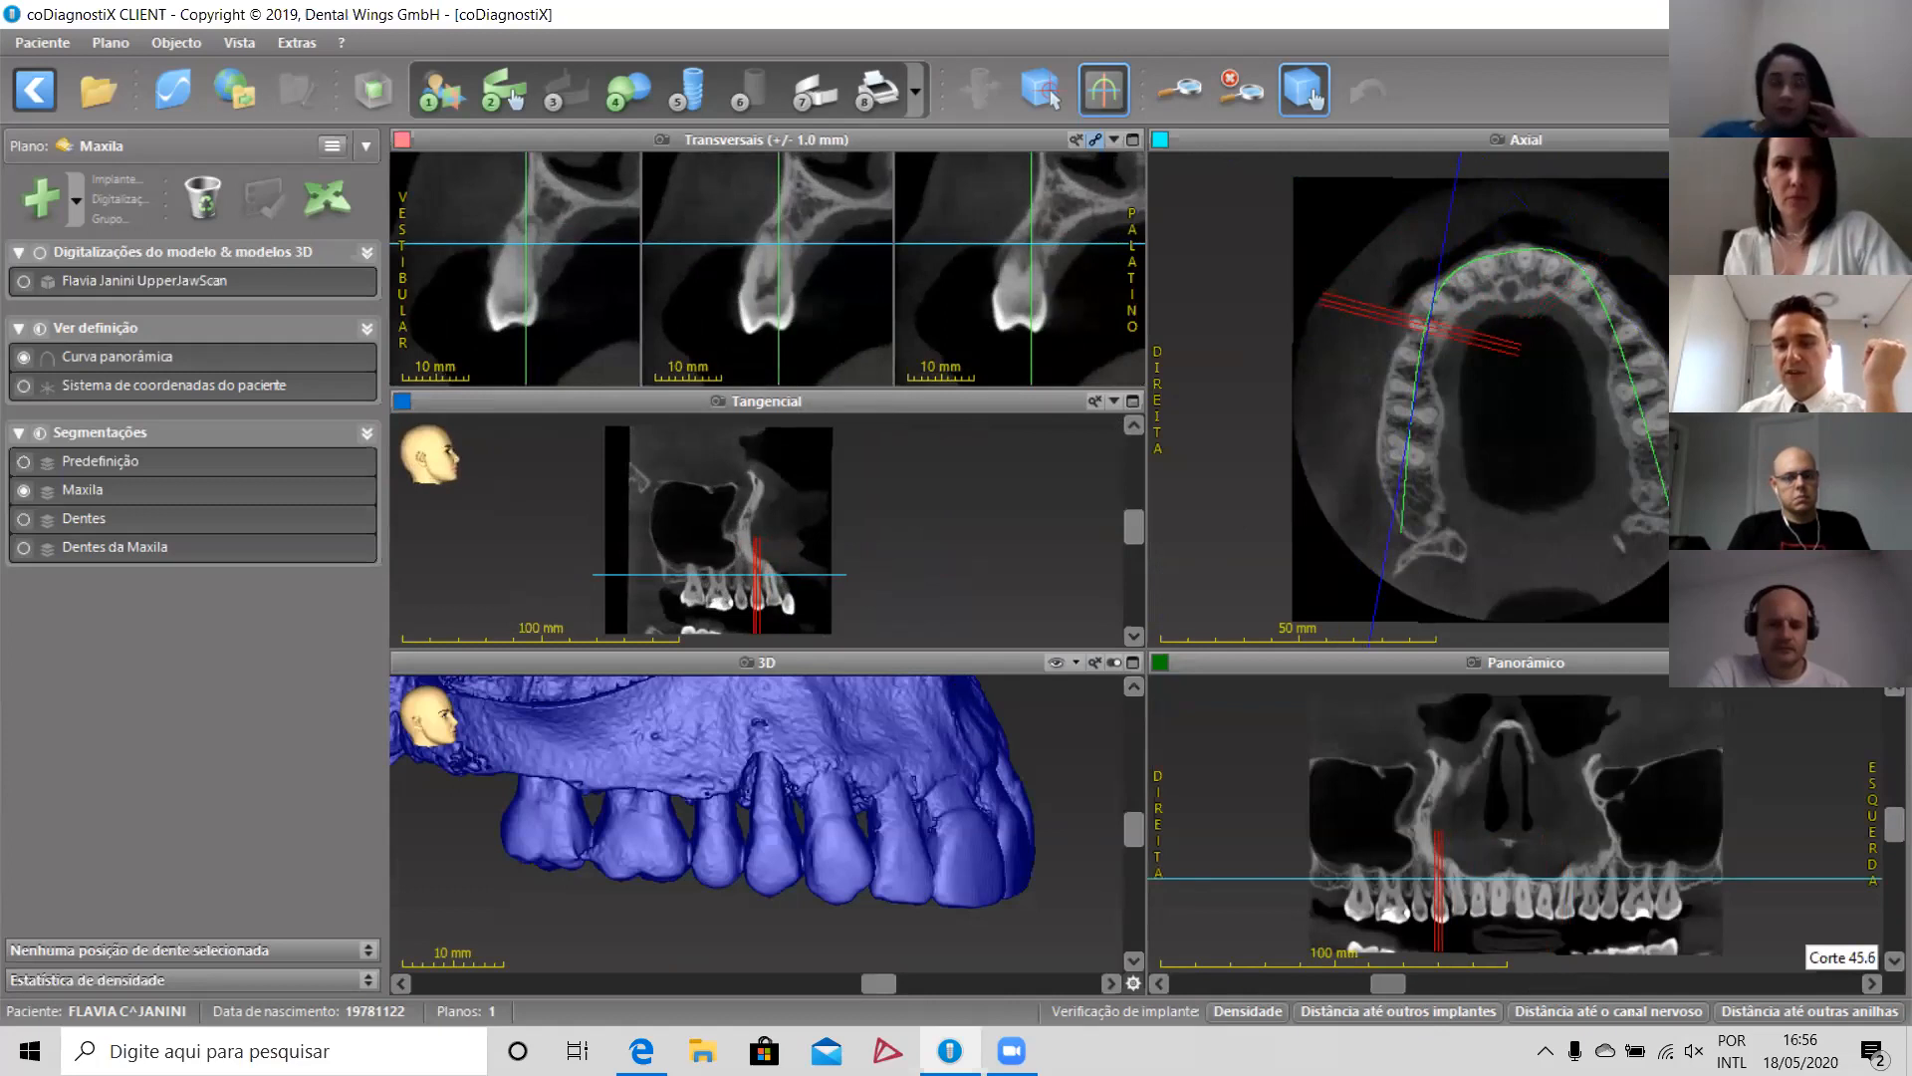
pyautogui.doubleClick(933, 144)
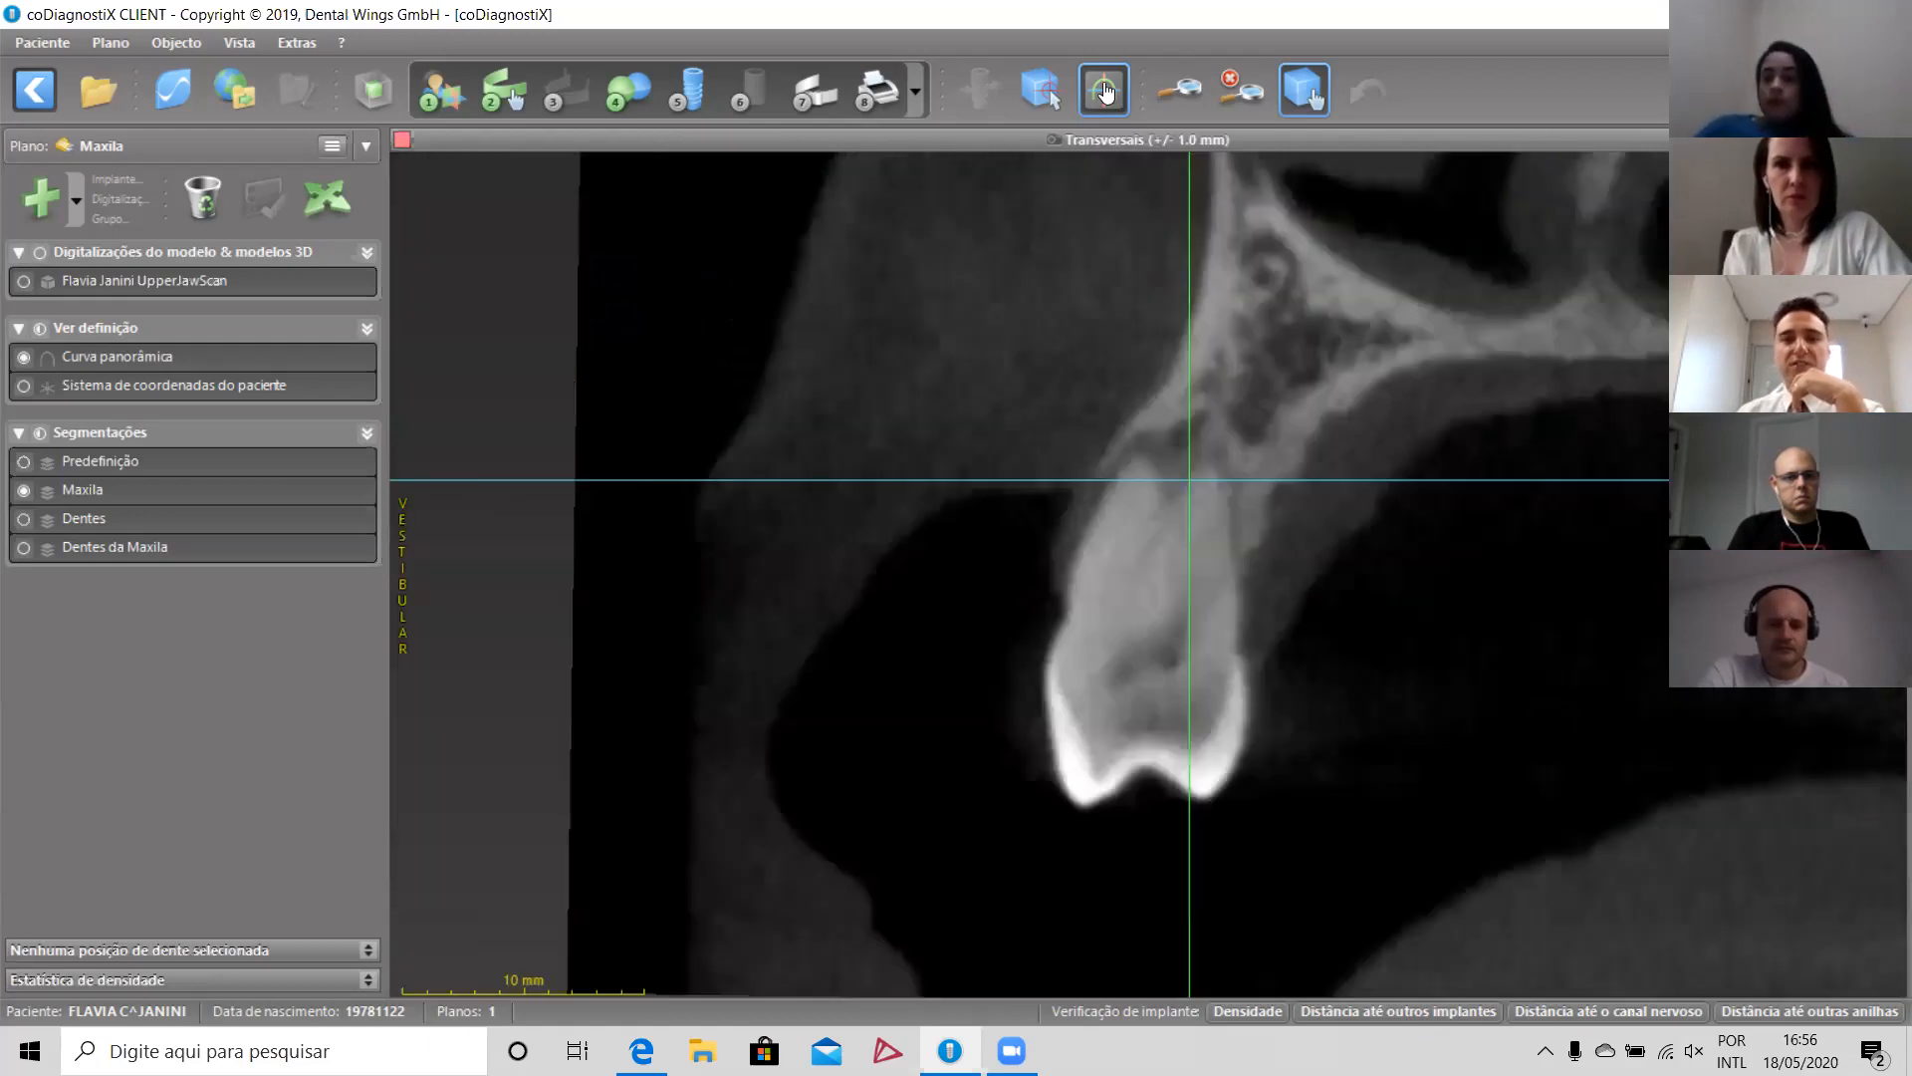
# Step: Magnify the premolar in the transversal slice and centre its root and crown in the view
pyautogui.click(1179, 88)
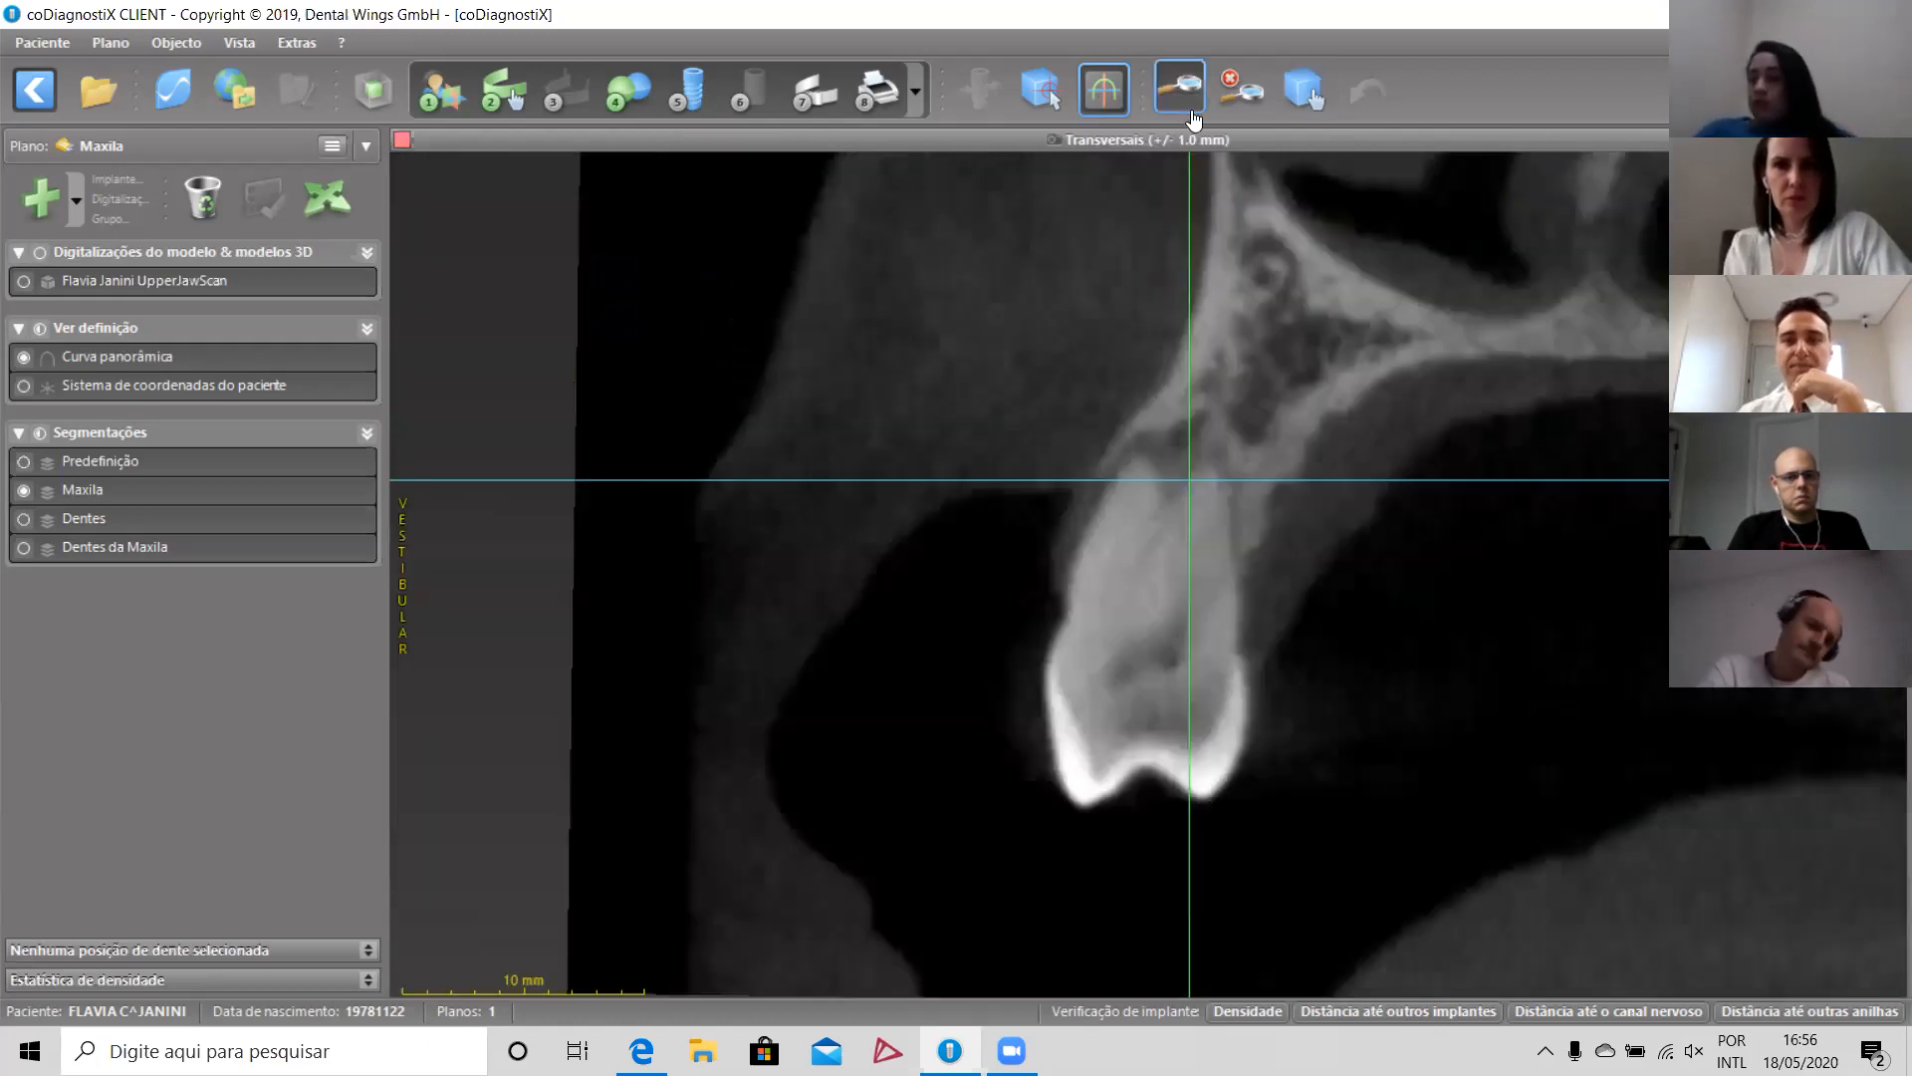
pyautogui.click(1269, 450)
pyautogui.click(1245, 563)
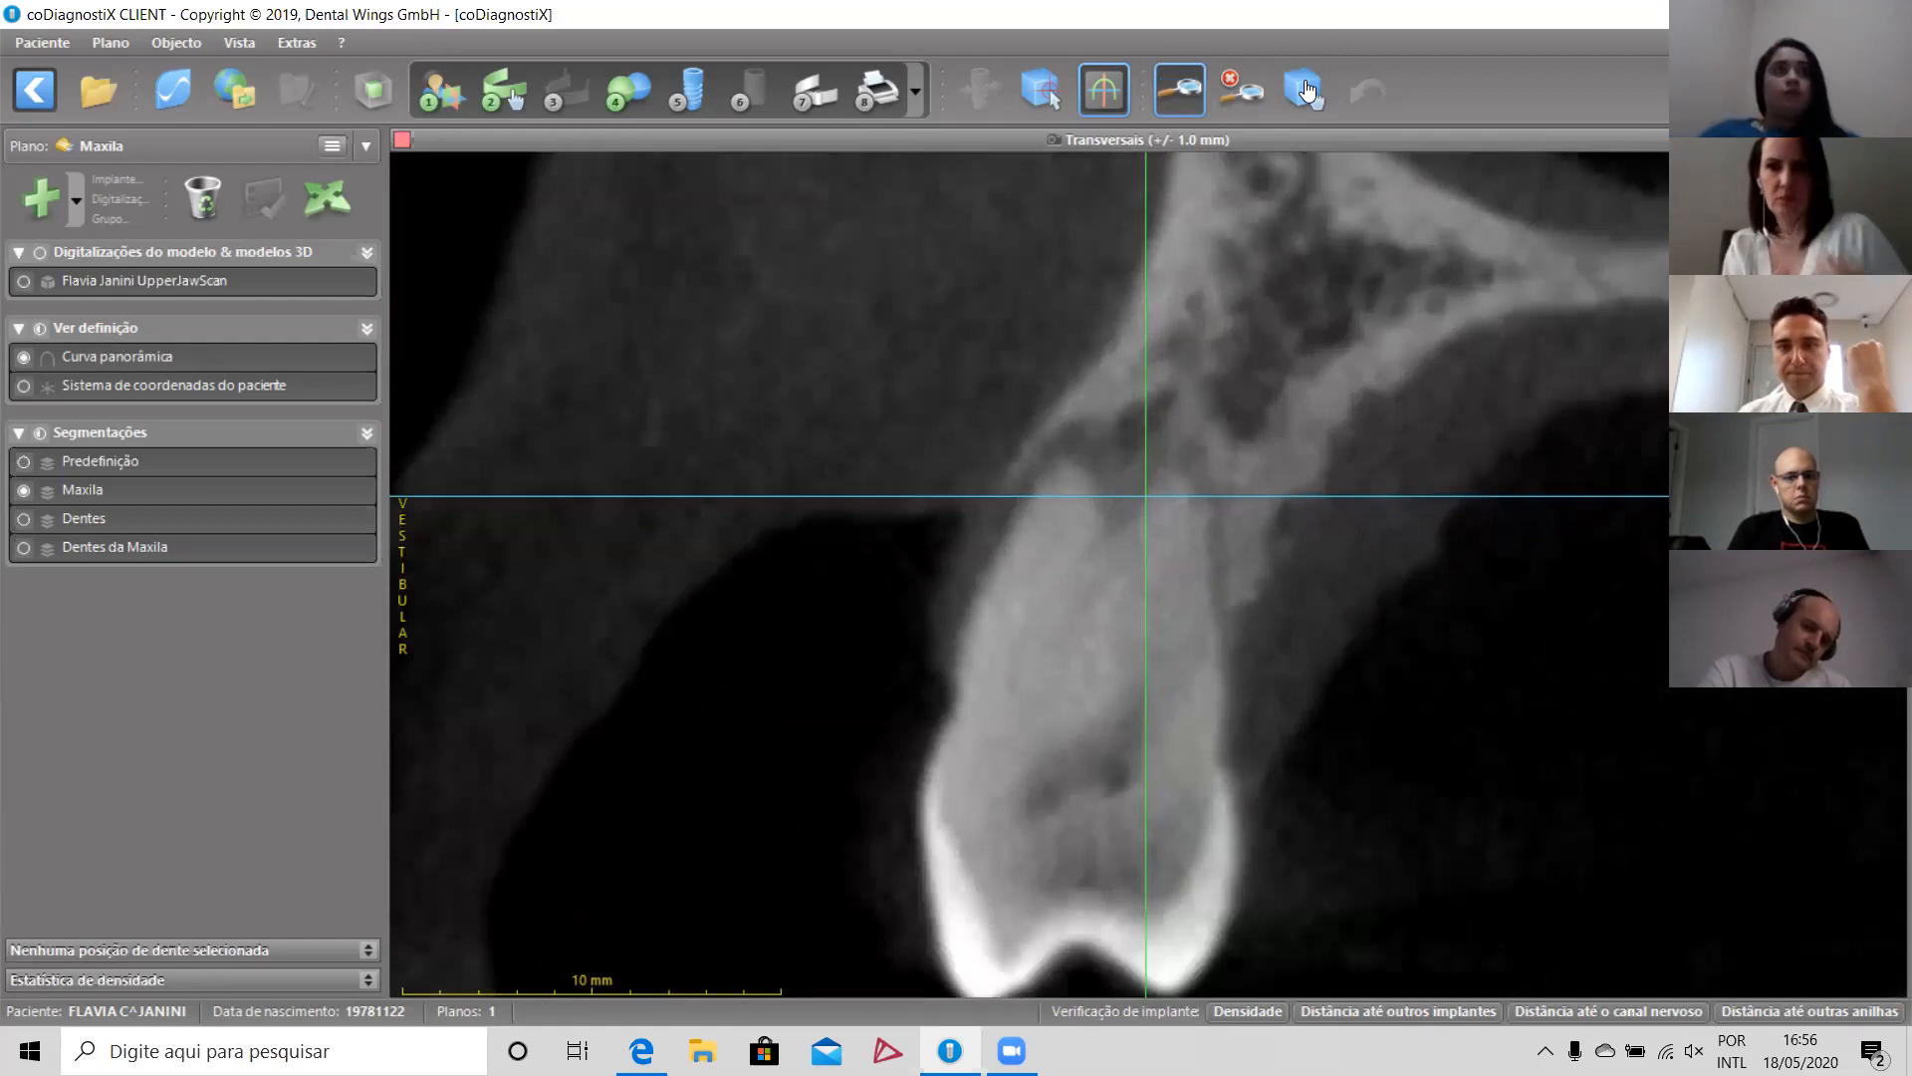
pyautogui.click(1305, 91)
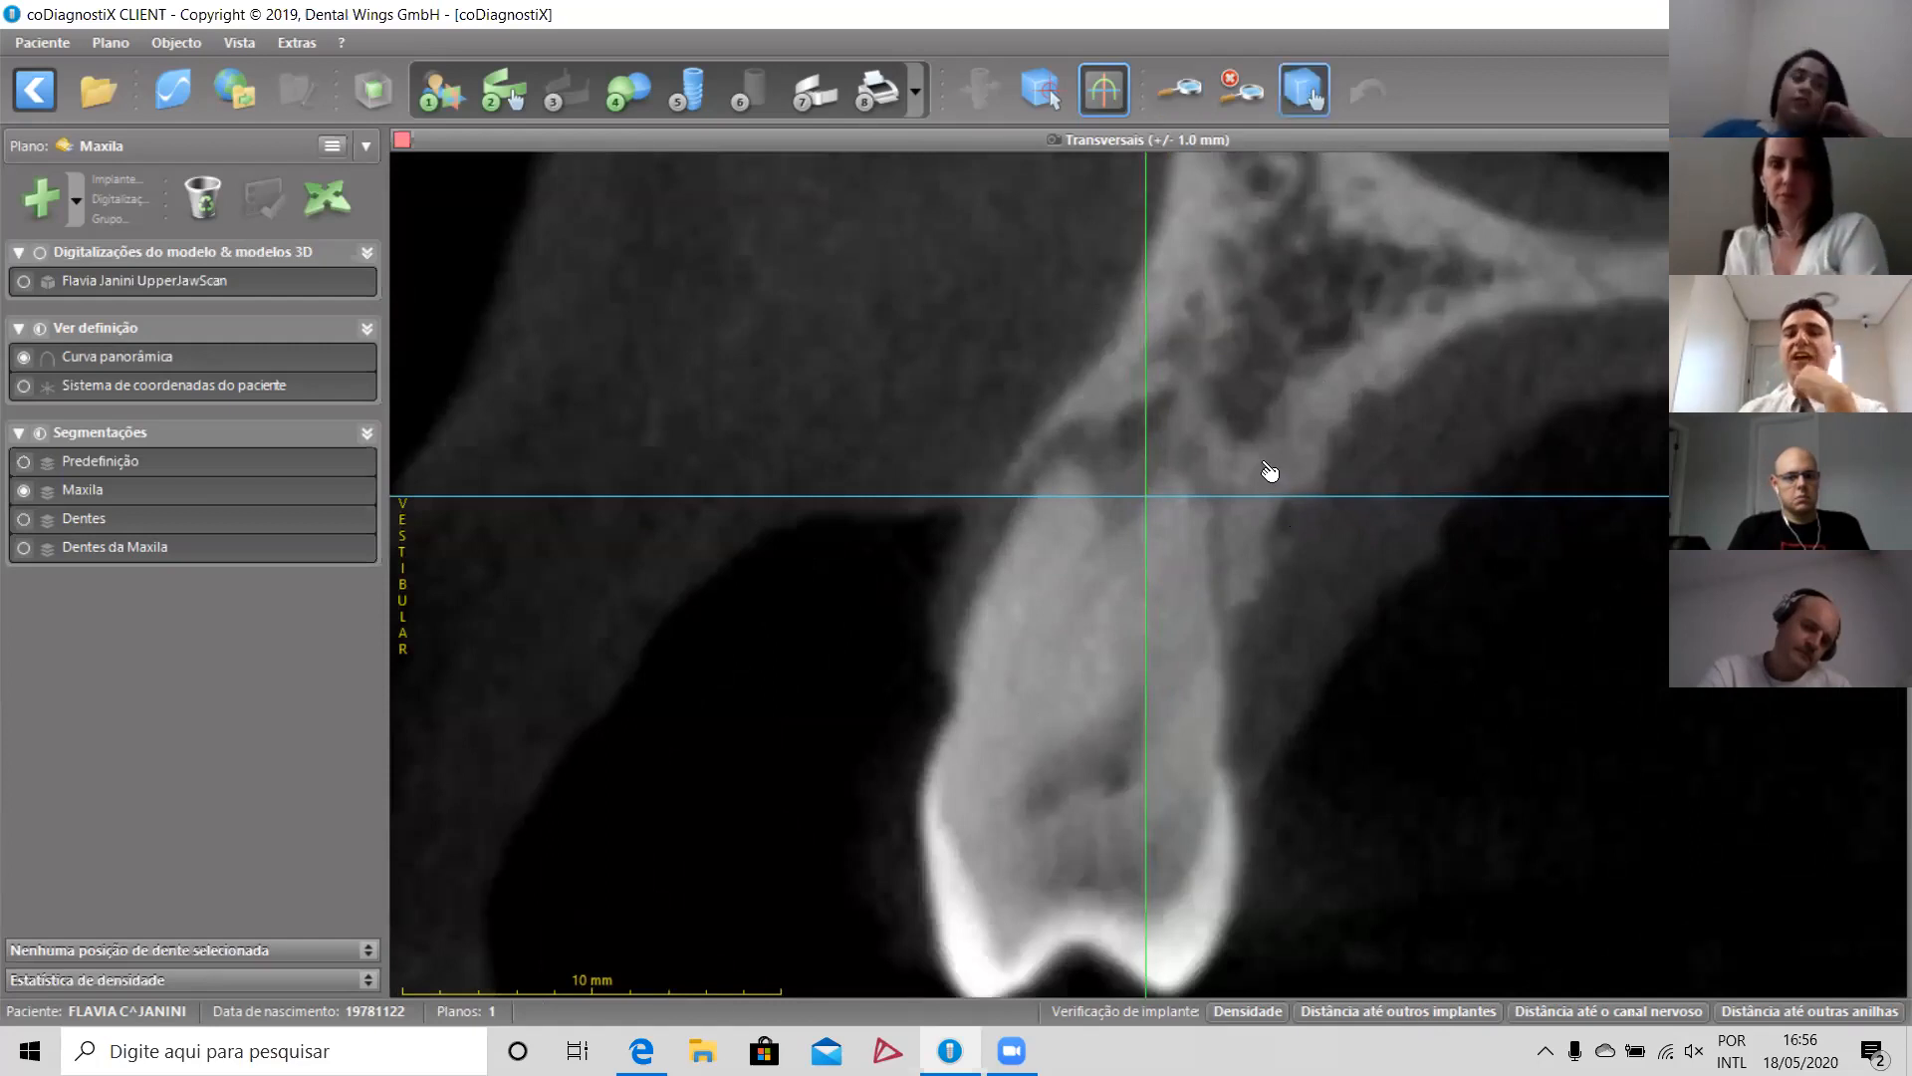
pyautogui.moveTo(901, 418); pyautogui.dragTo(925, 268)
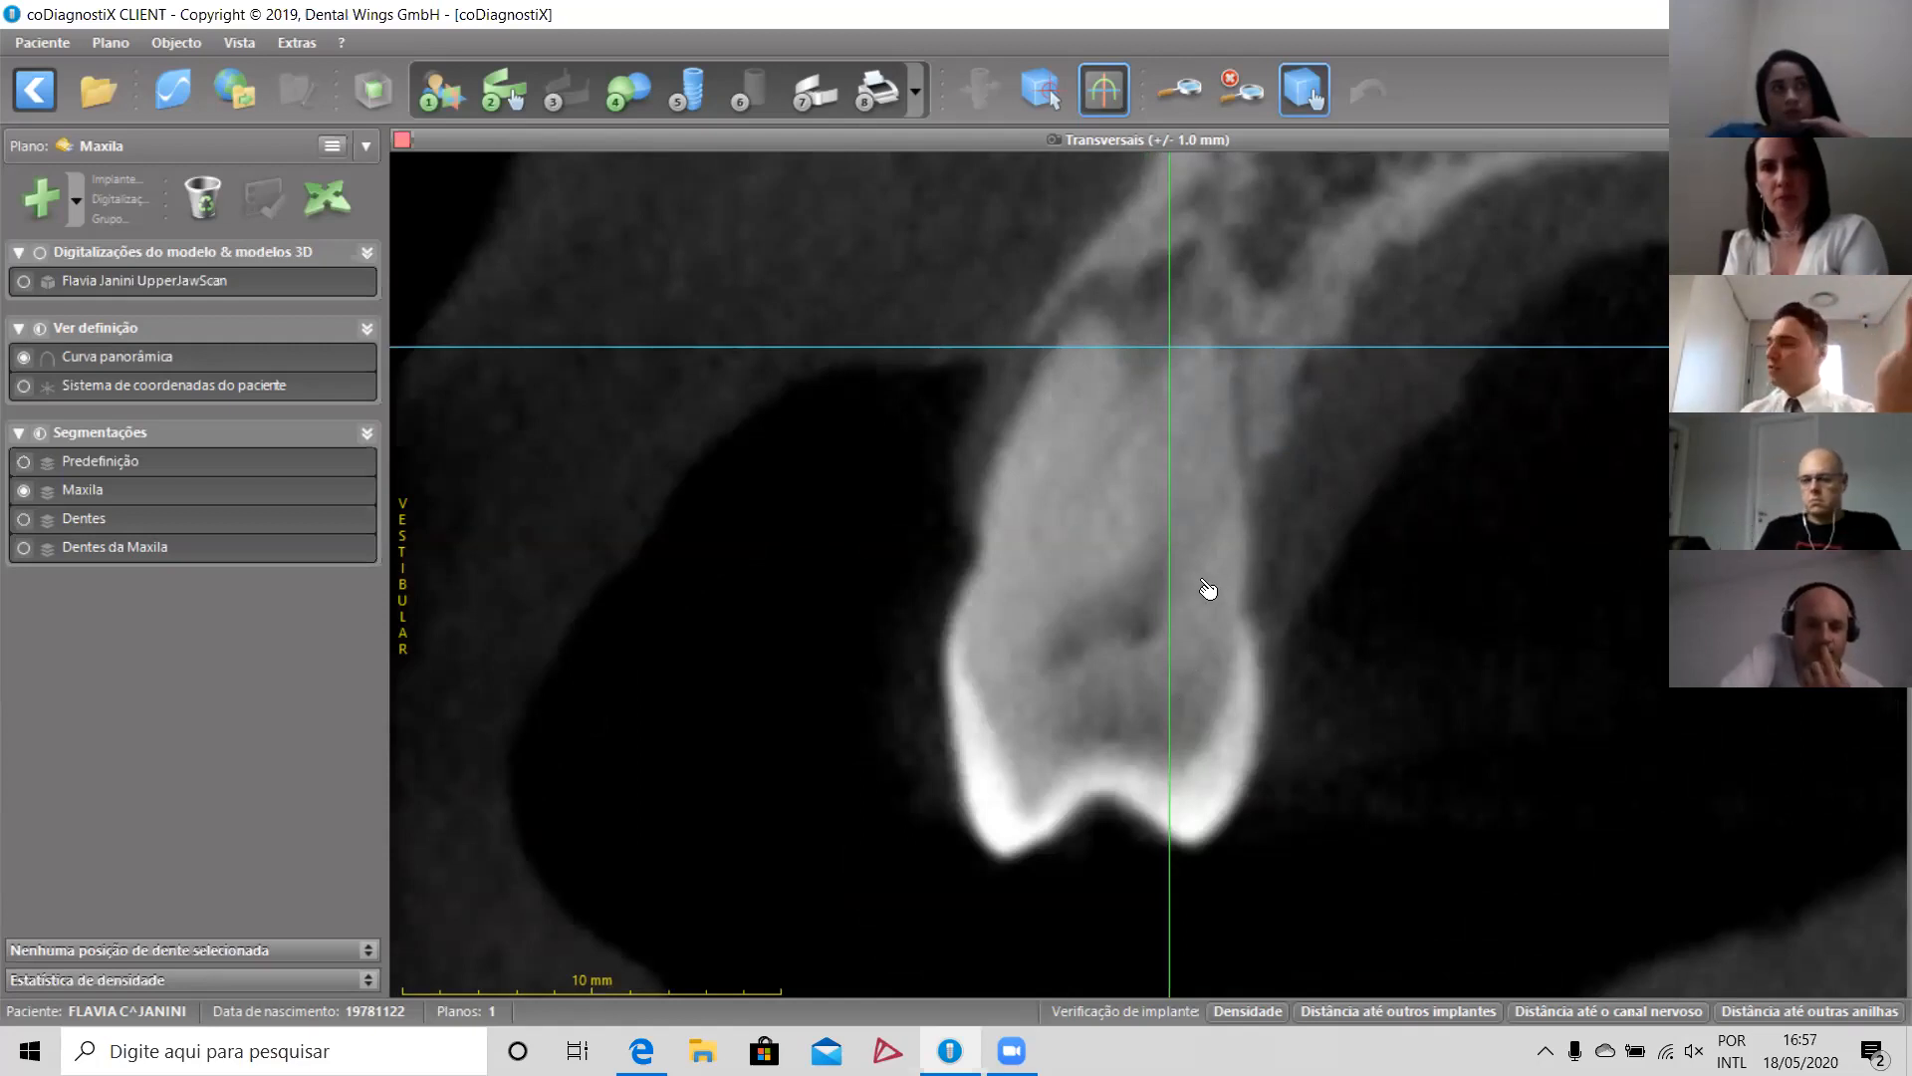
# Step: Shift the cross-section slightly along the panoramic curve and inspect the neighbouring slice in the maximised transversal view
pyautogui.doubleClick(1498, 150)
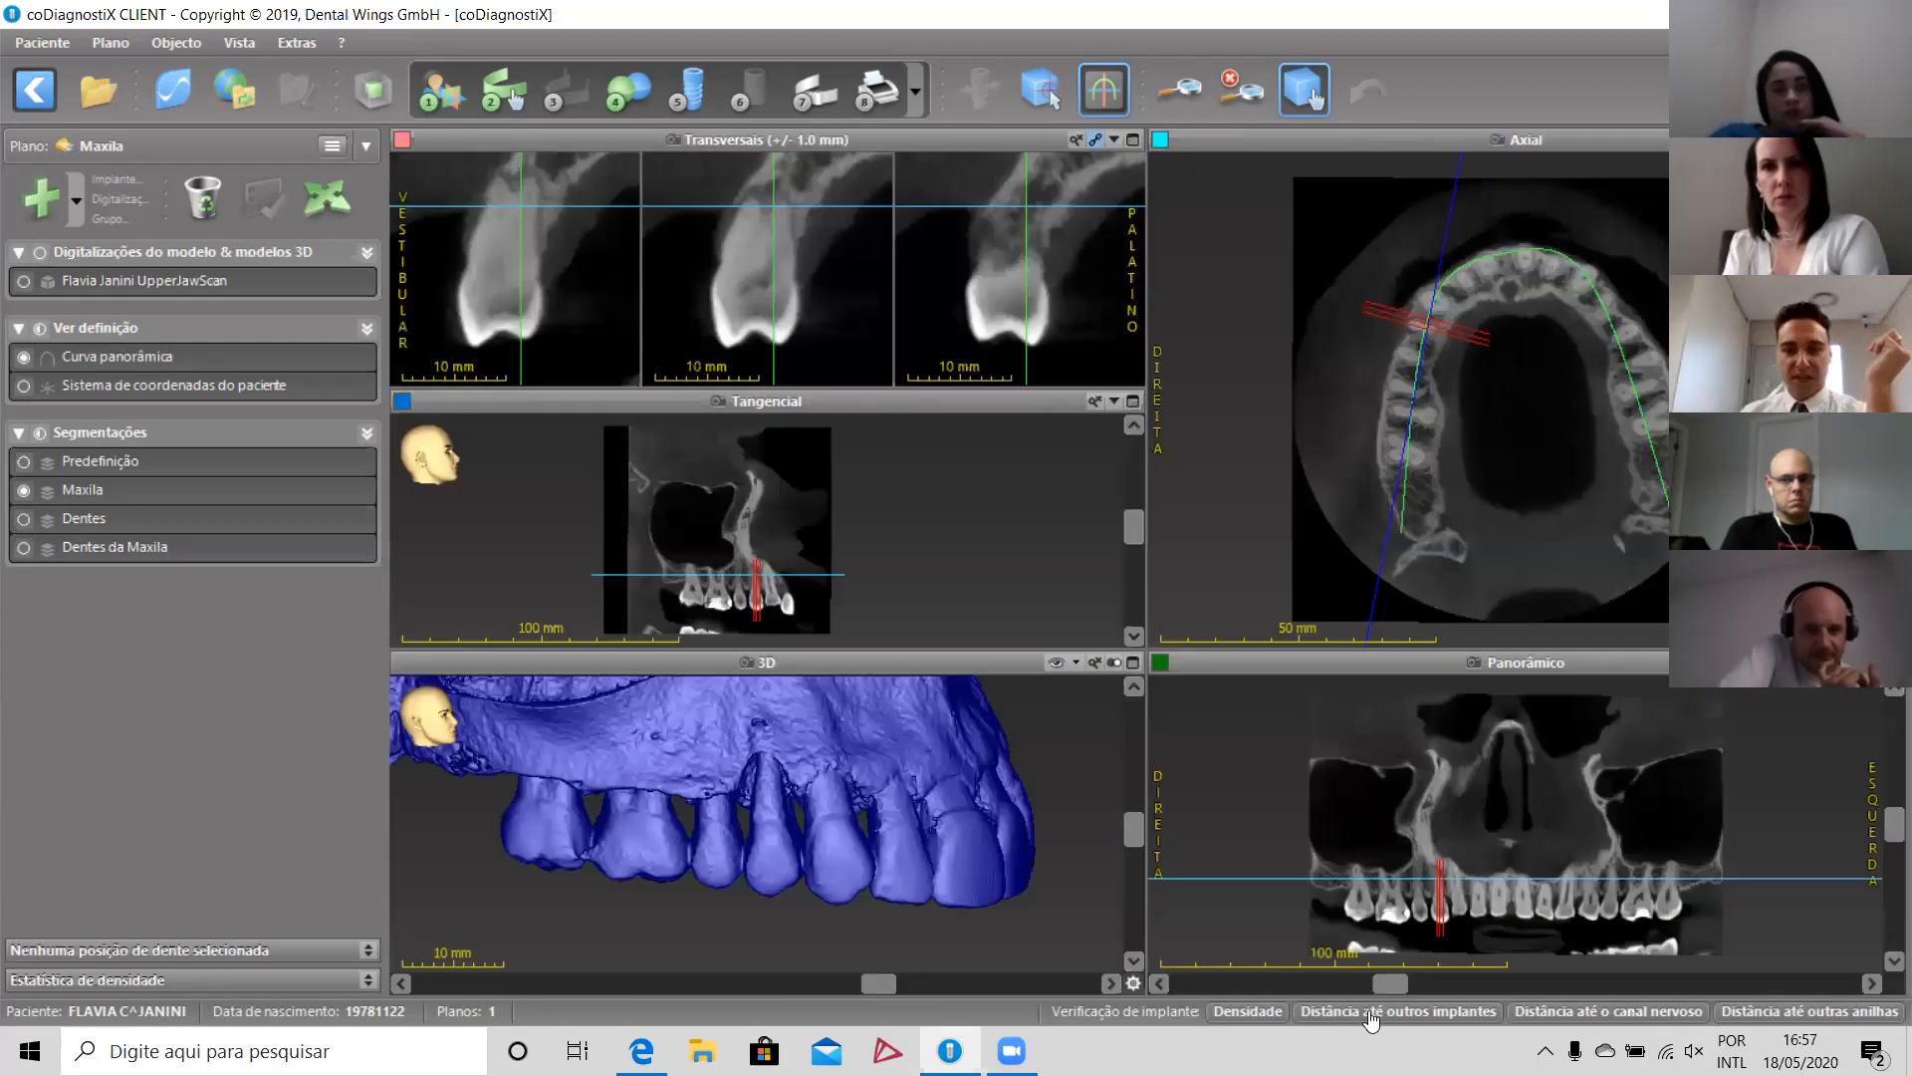
pyautogui.moveTo(1396, 984); pyautogui.dragTo(1404, 983)
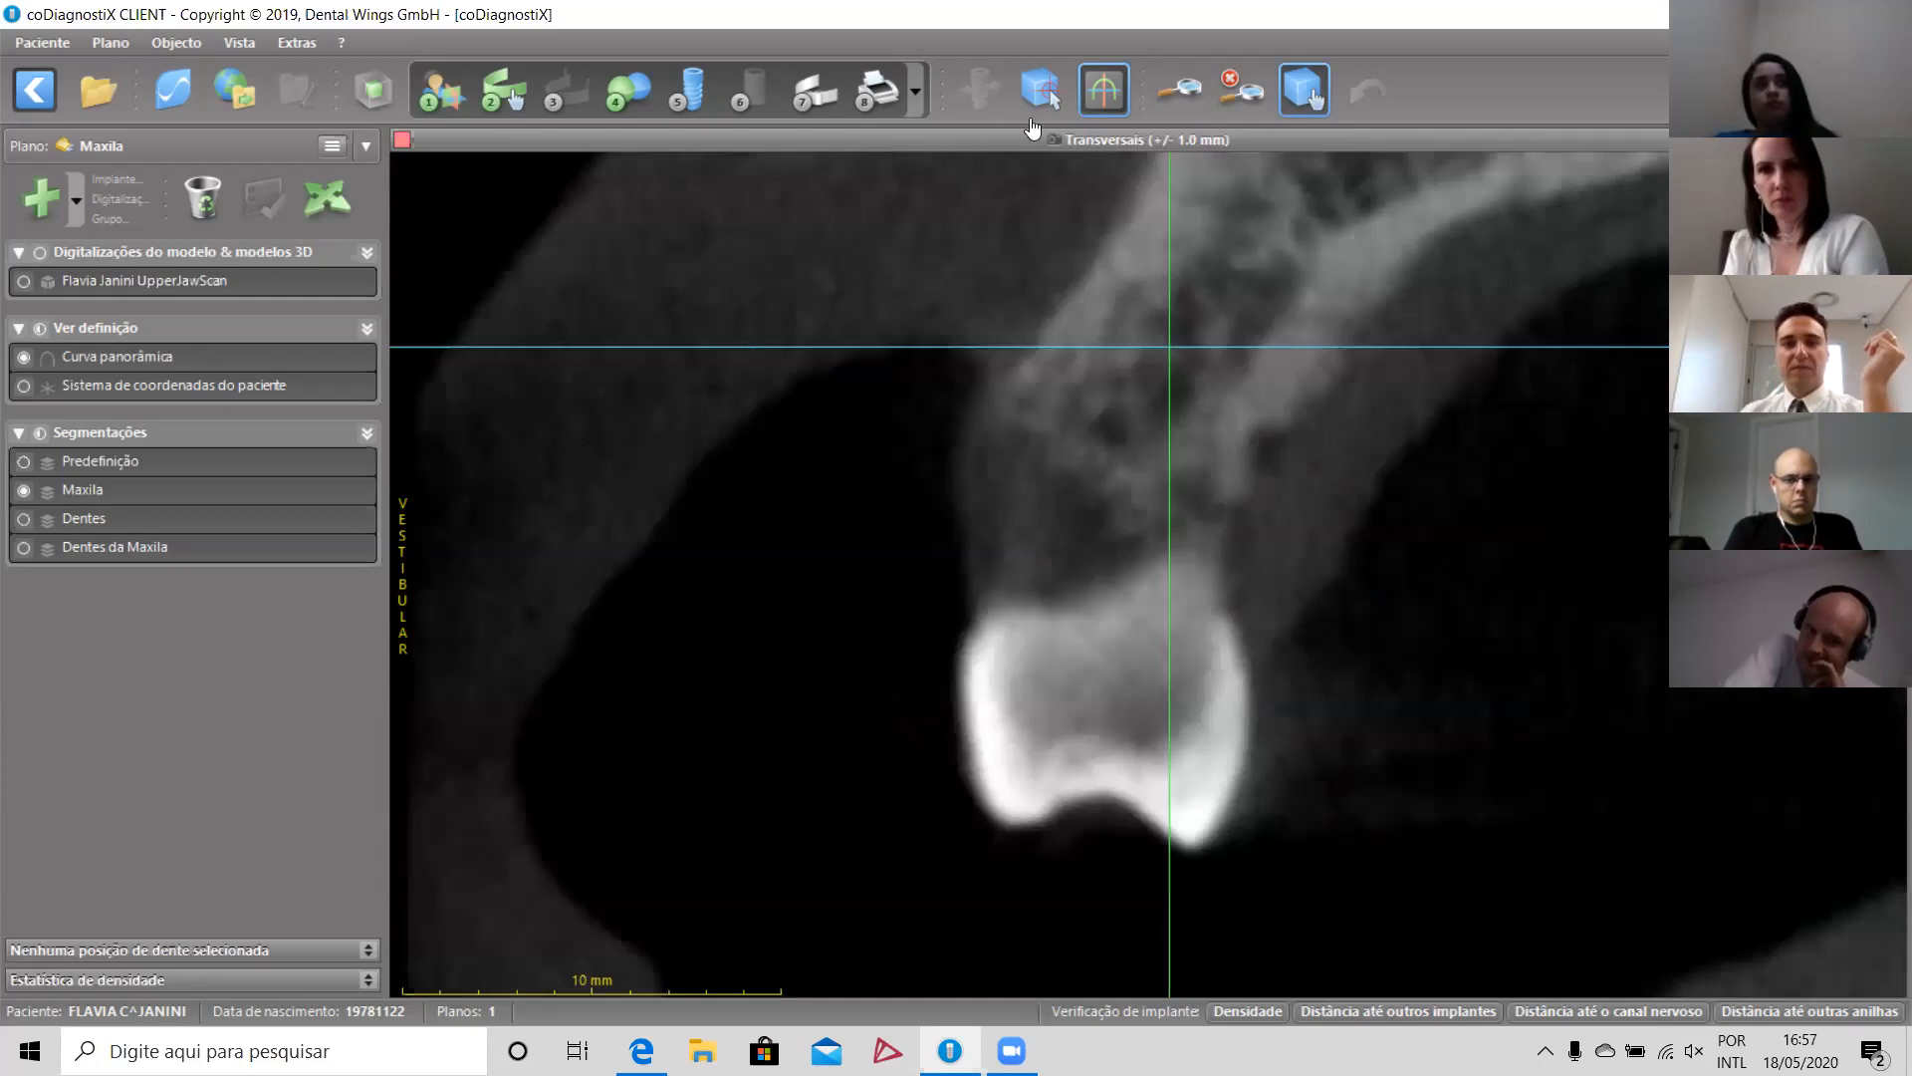
# Step: Shift the cross-section slightly along the panoramic curve to the neighbouring premolar on the patient's right side and inspect it in the maximised transversal view
pyautogui.doubleClick(1396, 138)
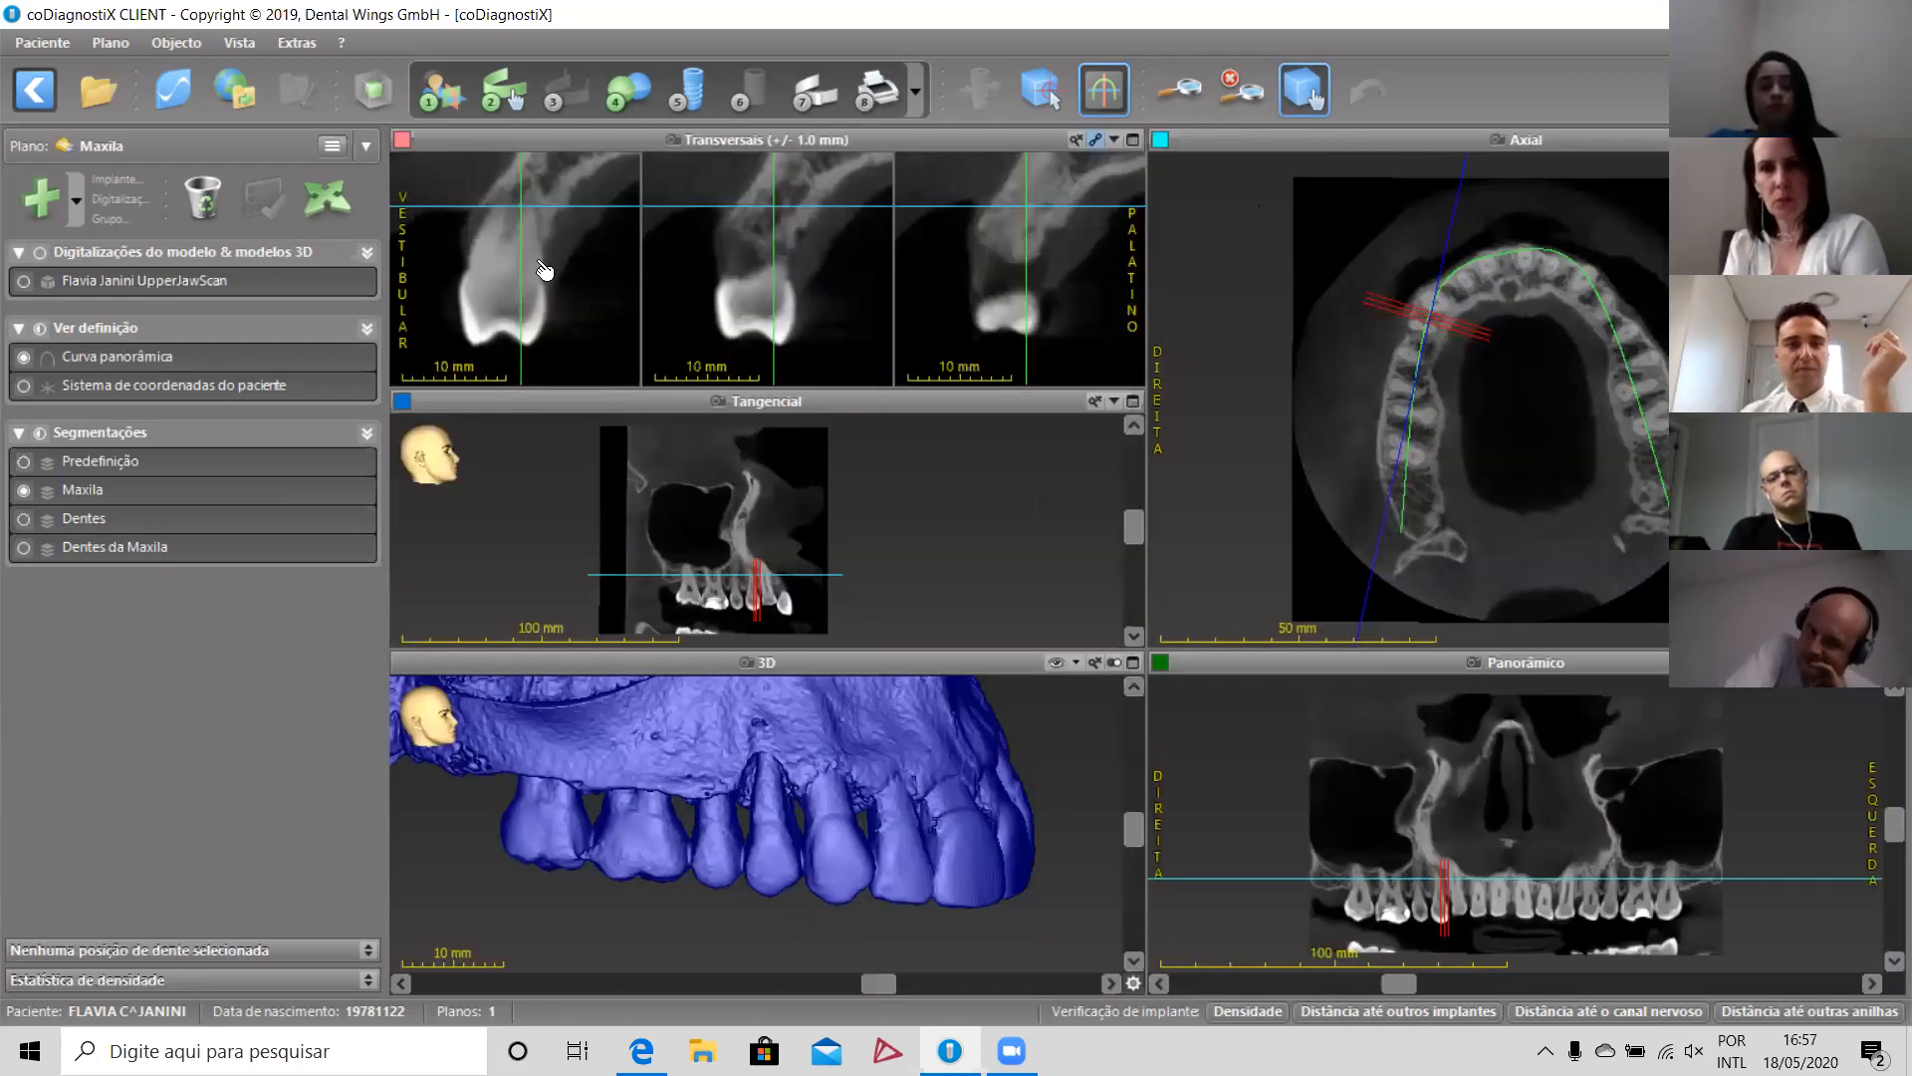
pyautogui.moveTo(1404, 984); pyautogui.dragTo(1388, 992)
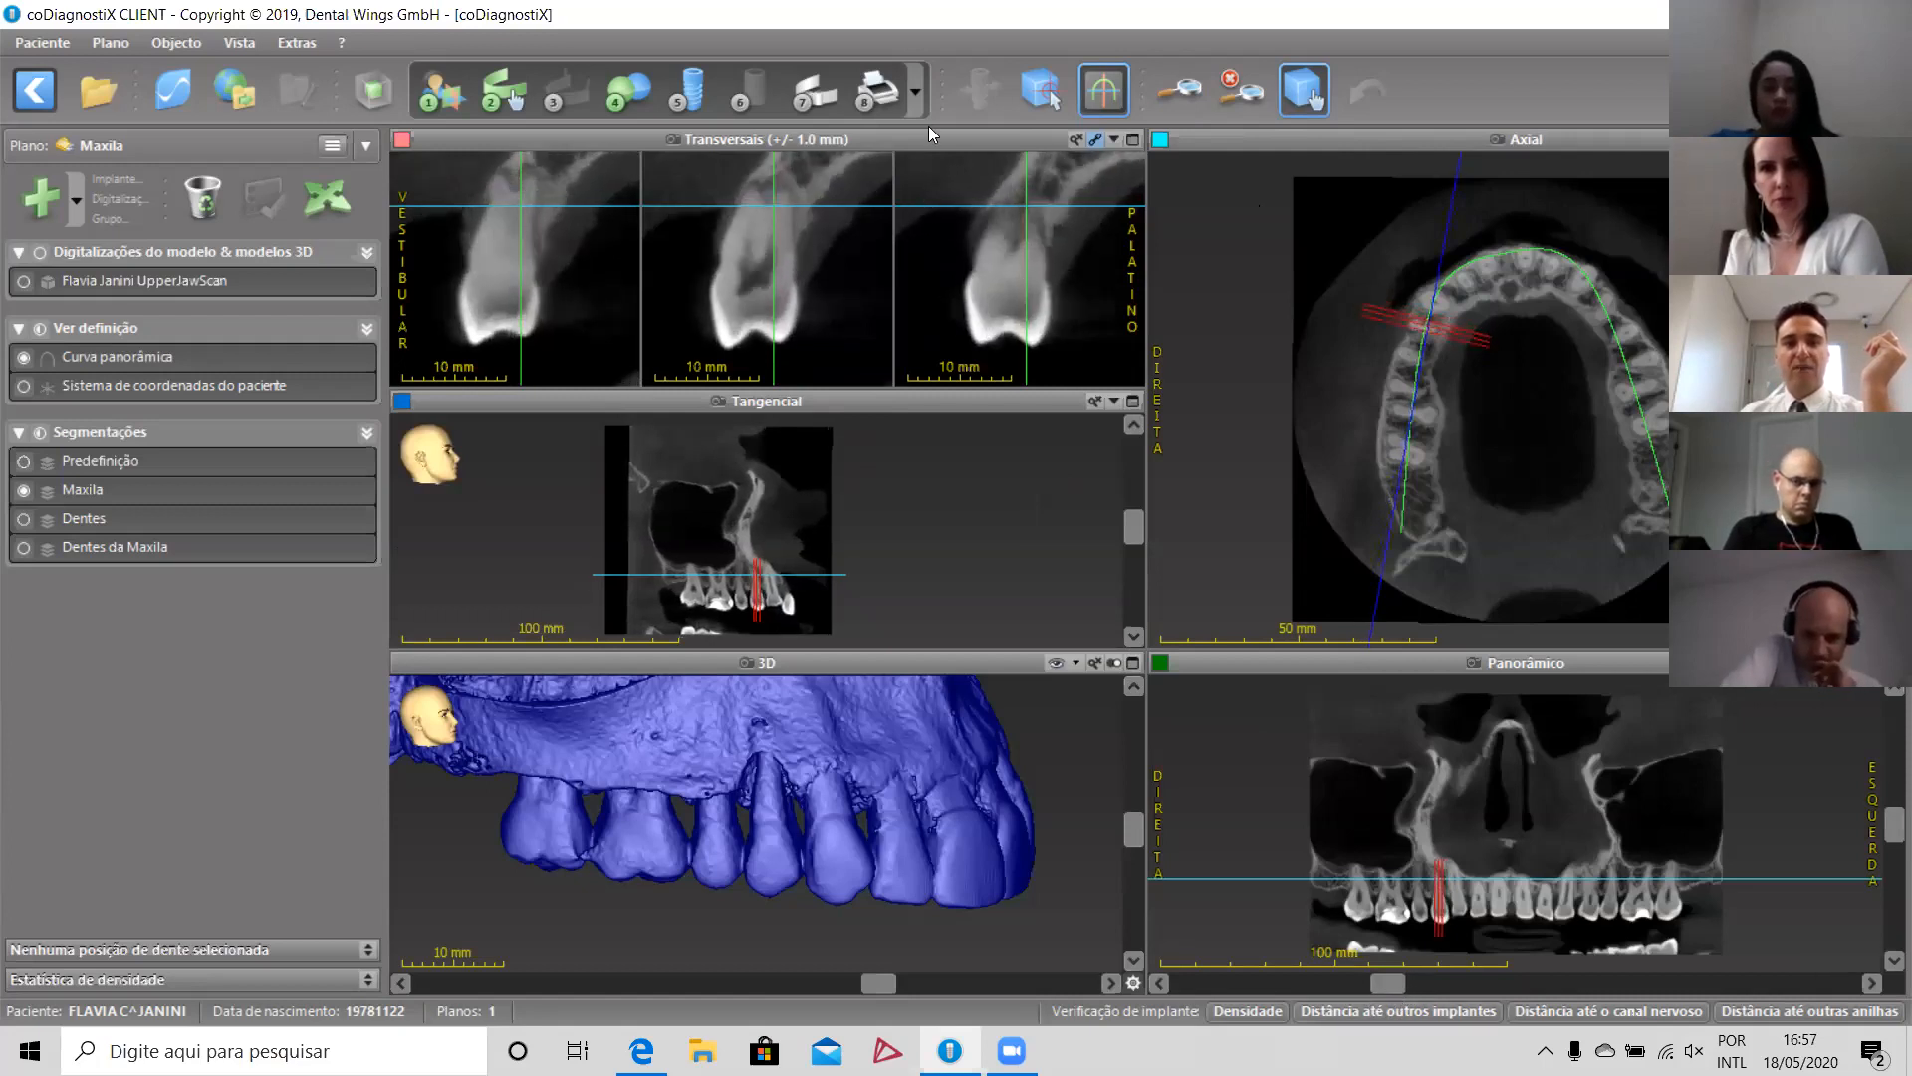
pyautogui.doubleClick(880, 142)
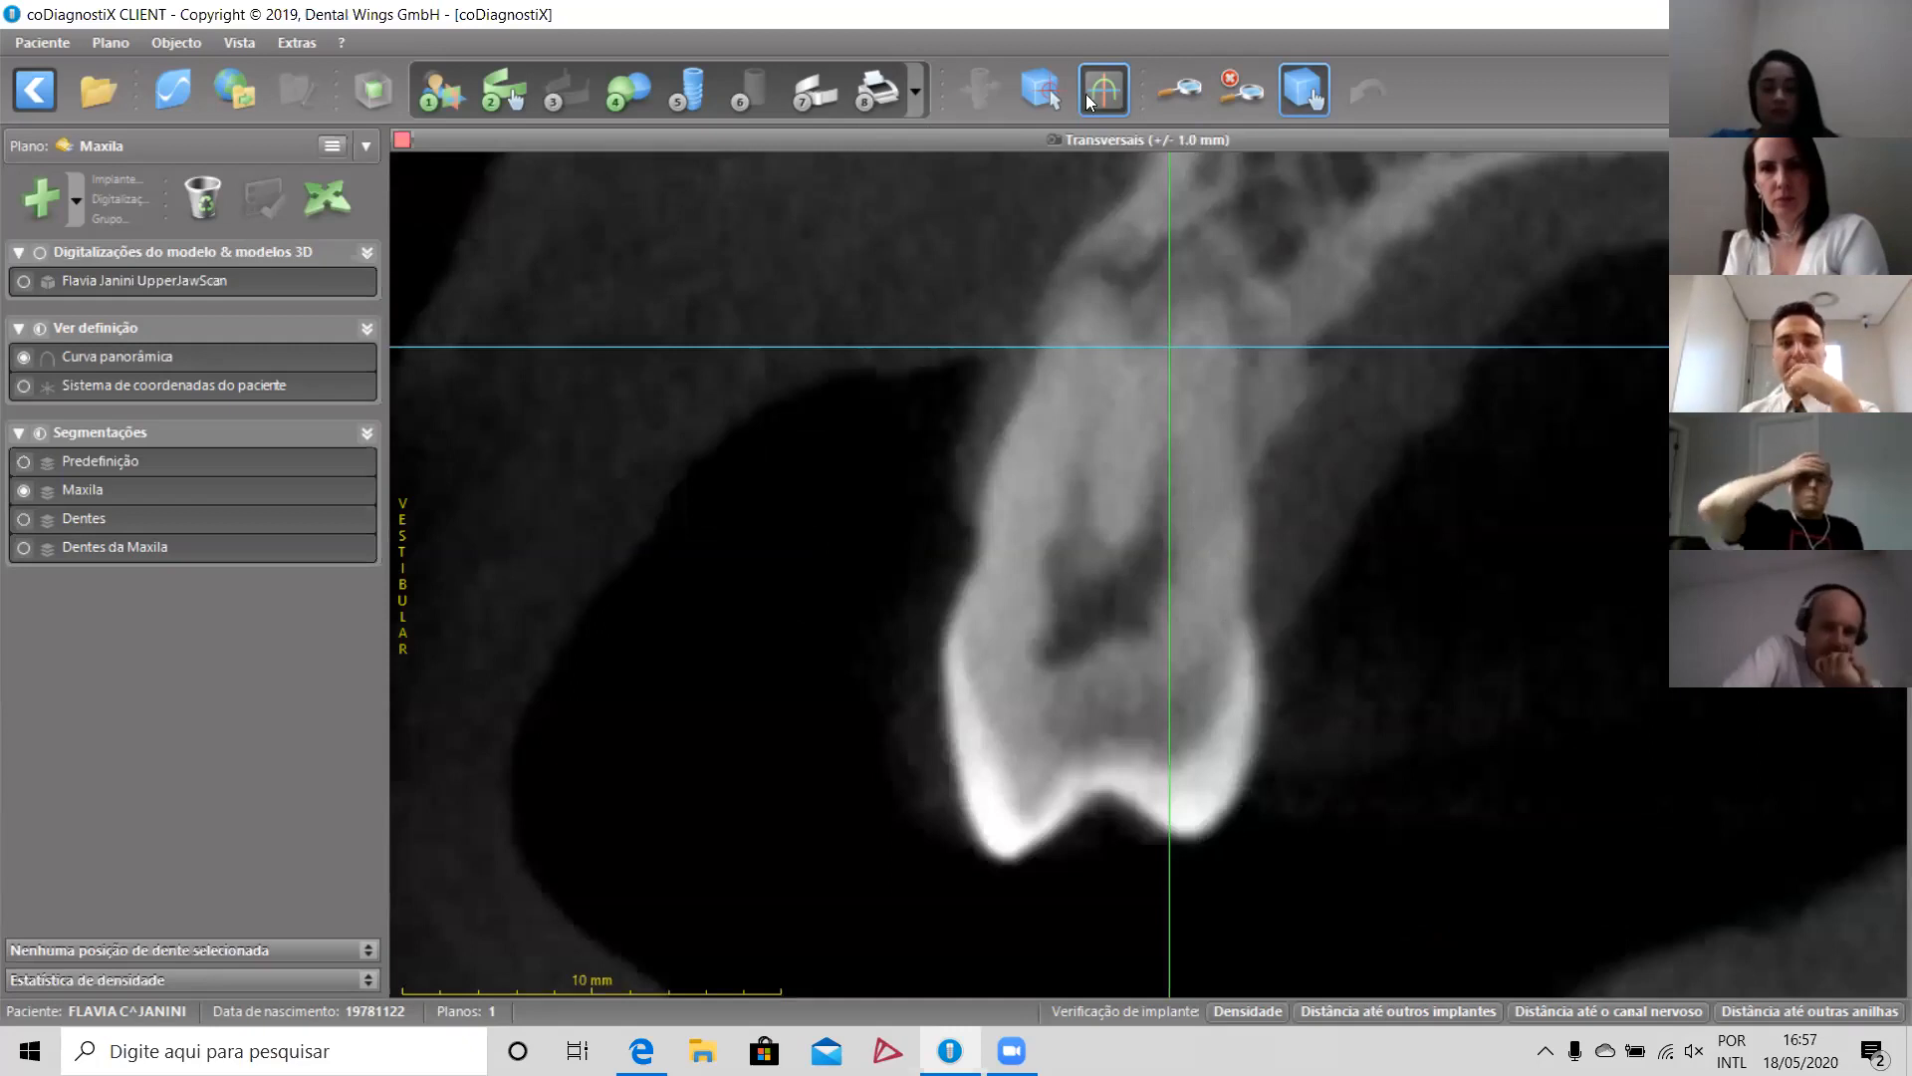
# Step: Move the cross-section from the multi-view layout to the canine on the patient's left side and maximise the transversal view
pyautogui.doubleClick(1317, 138)
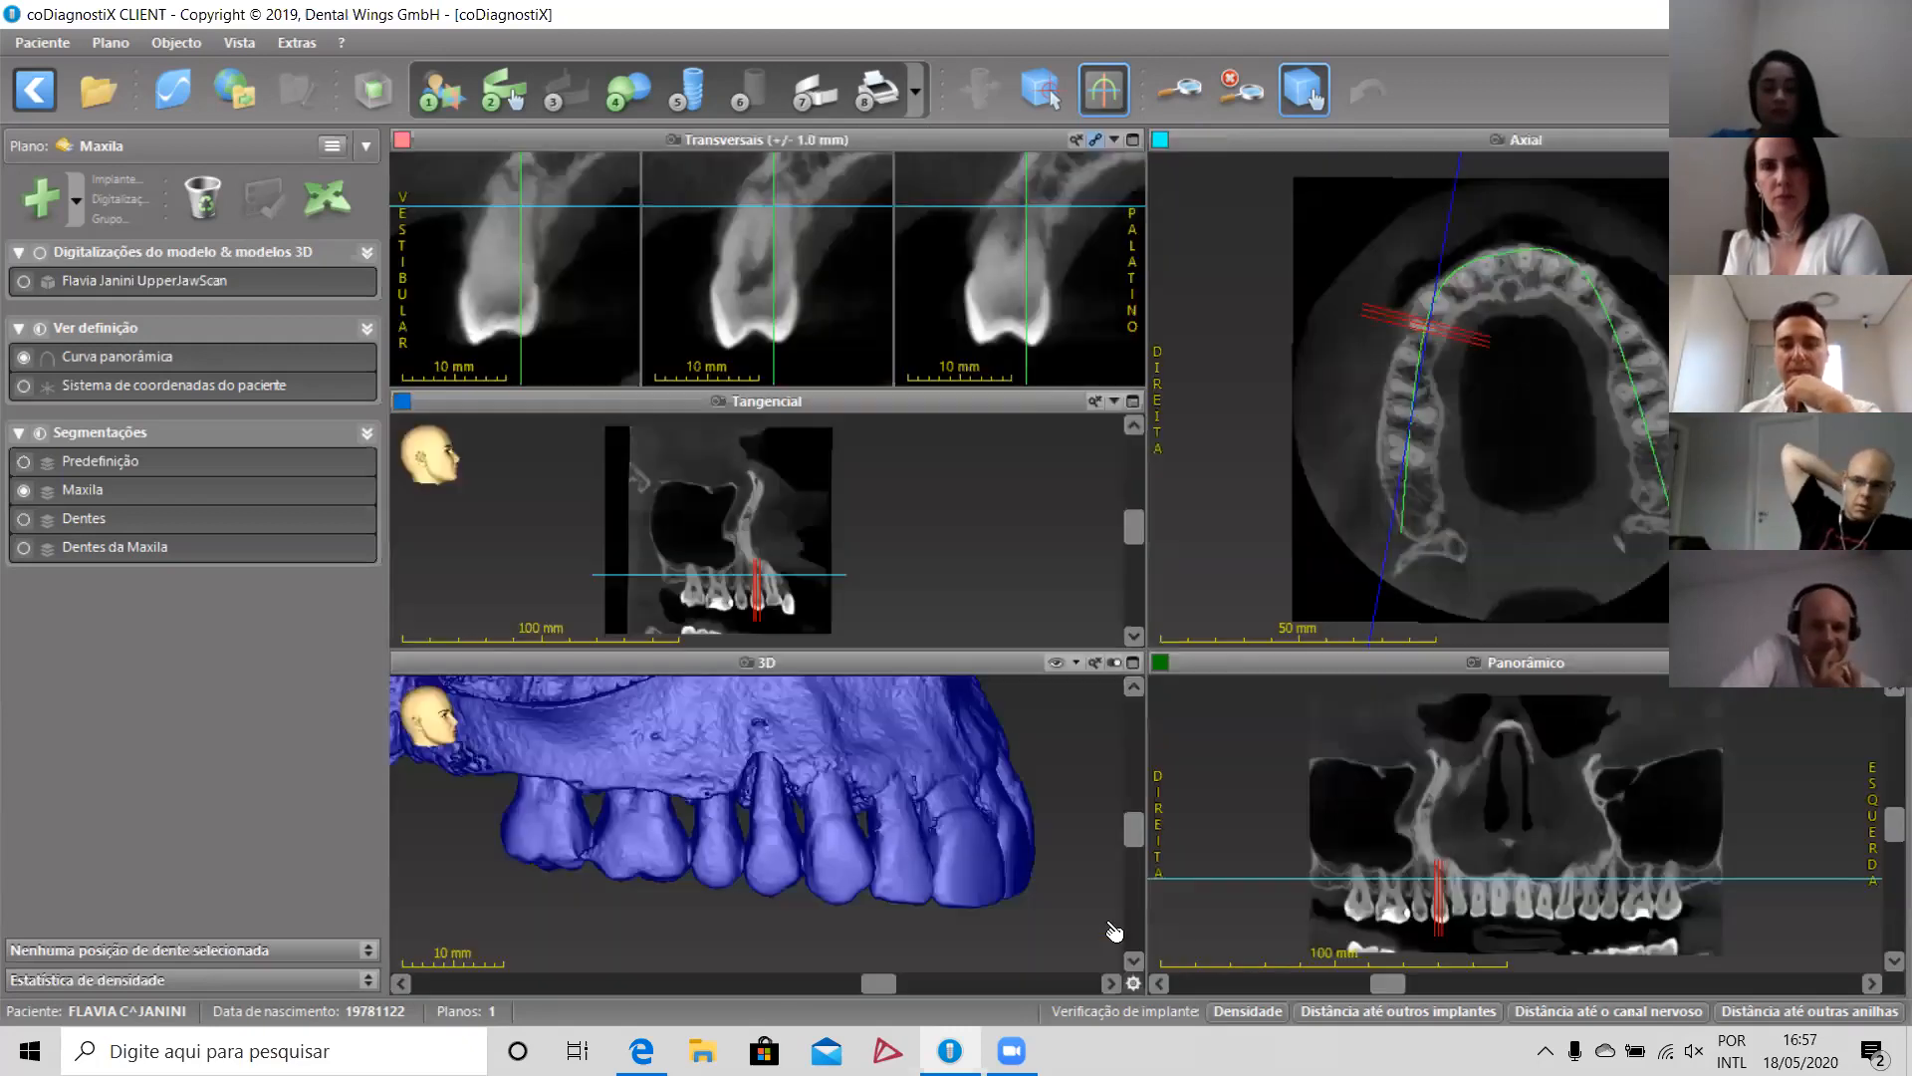
pyautogui.moveTo(1438, 989); pyautogui.dragTo(1633, 1038)
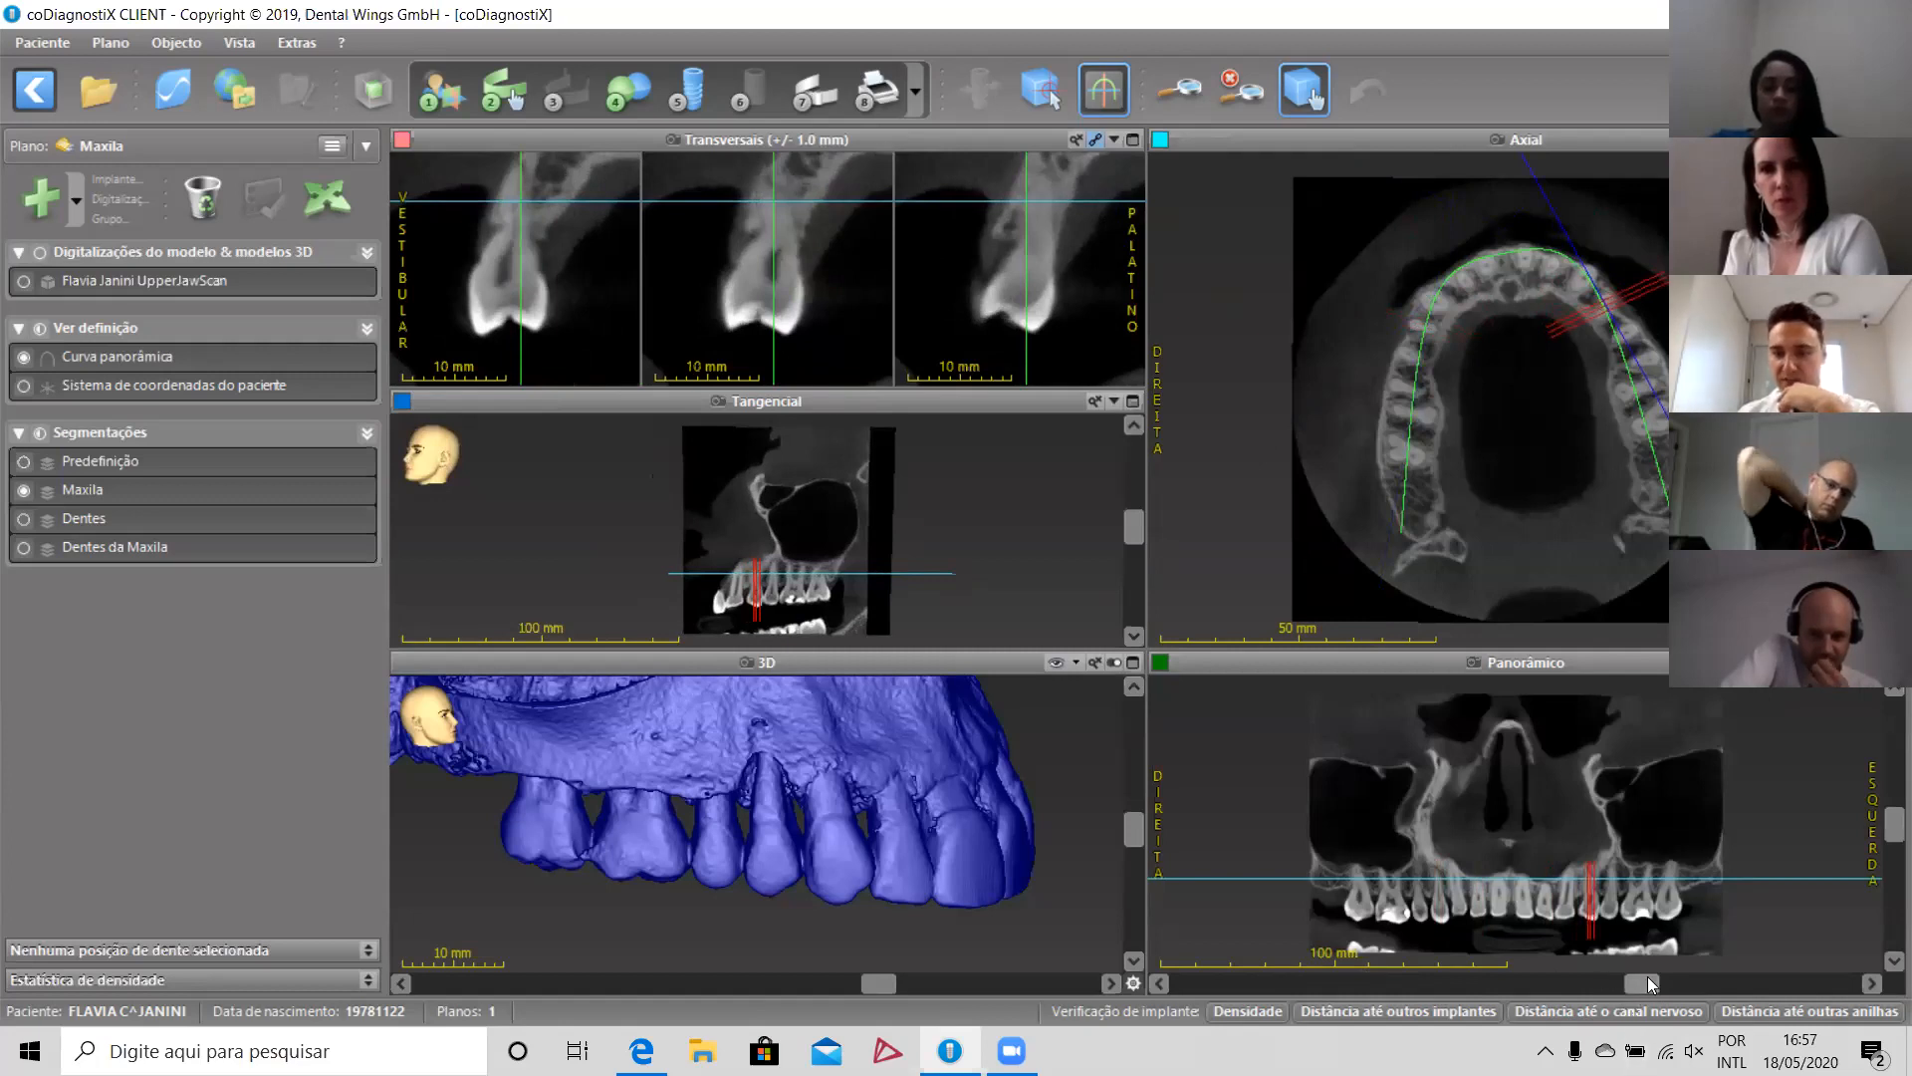
pyautogui.moveTo(1648, 984); pyautogui.dragTo(1638, 984)
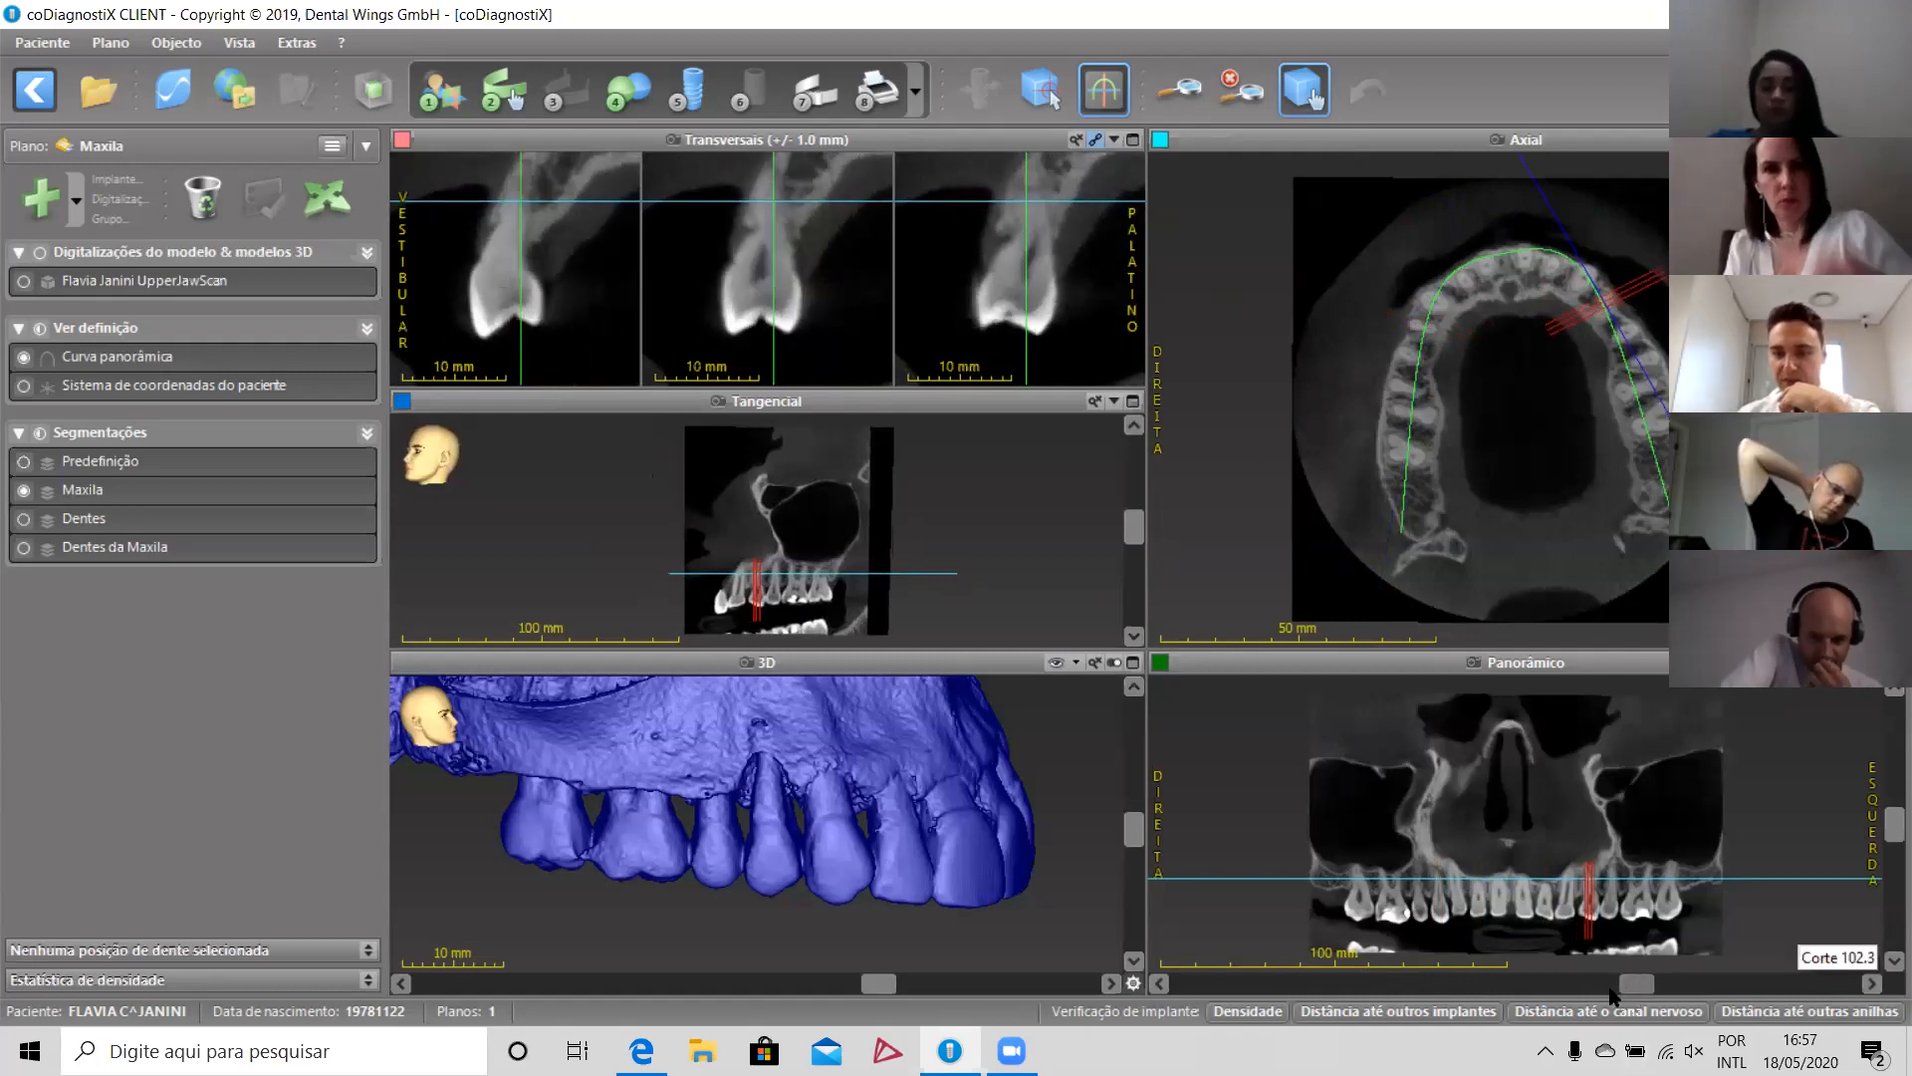
pyautogui.click(1604, 990)
pyautogui.click(1598, 995)
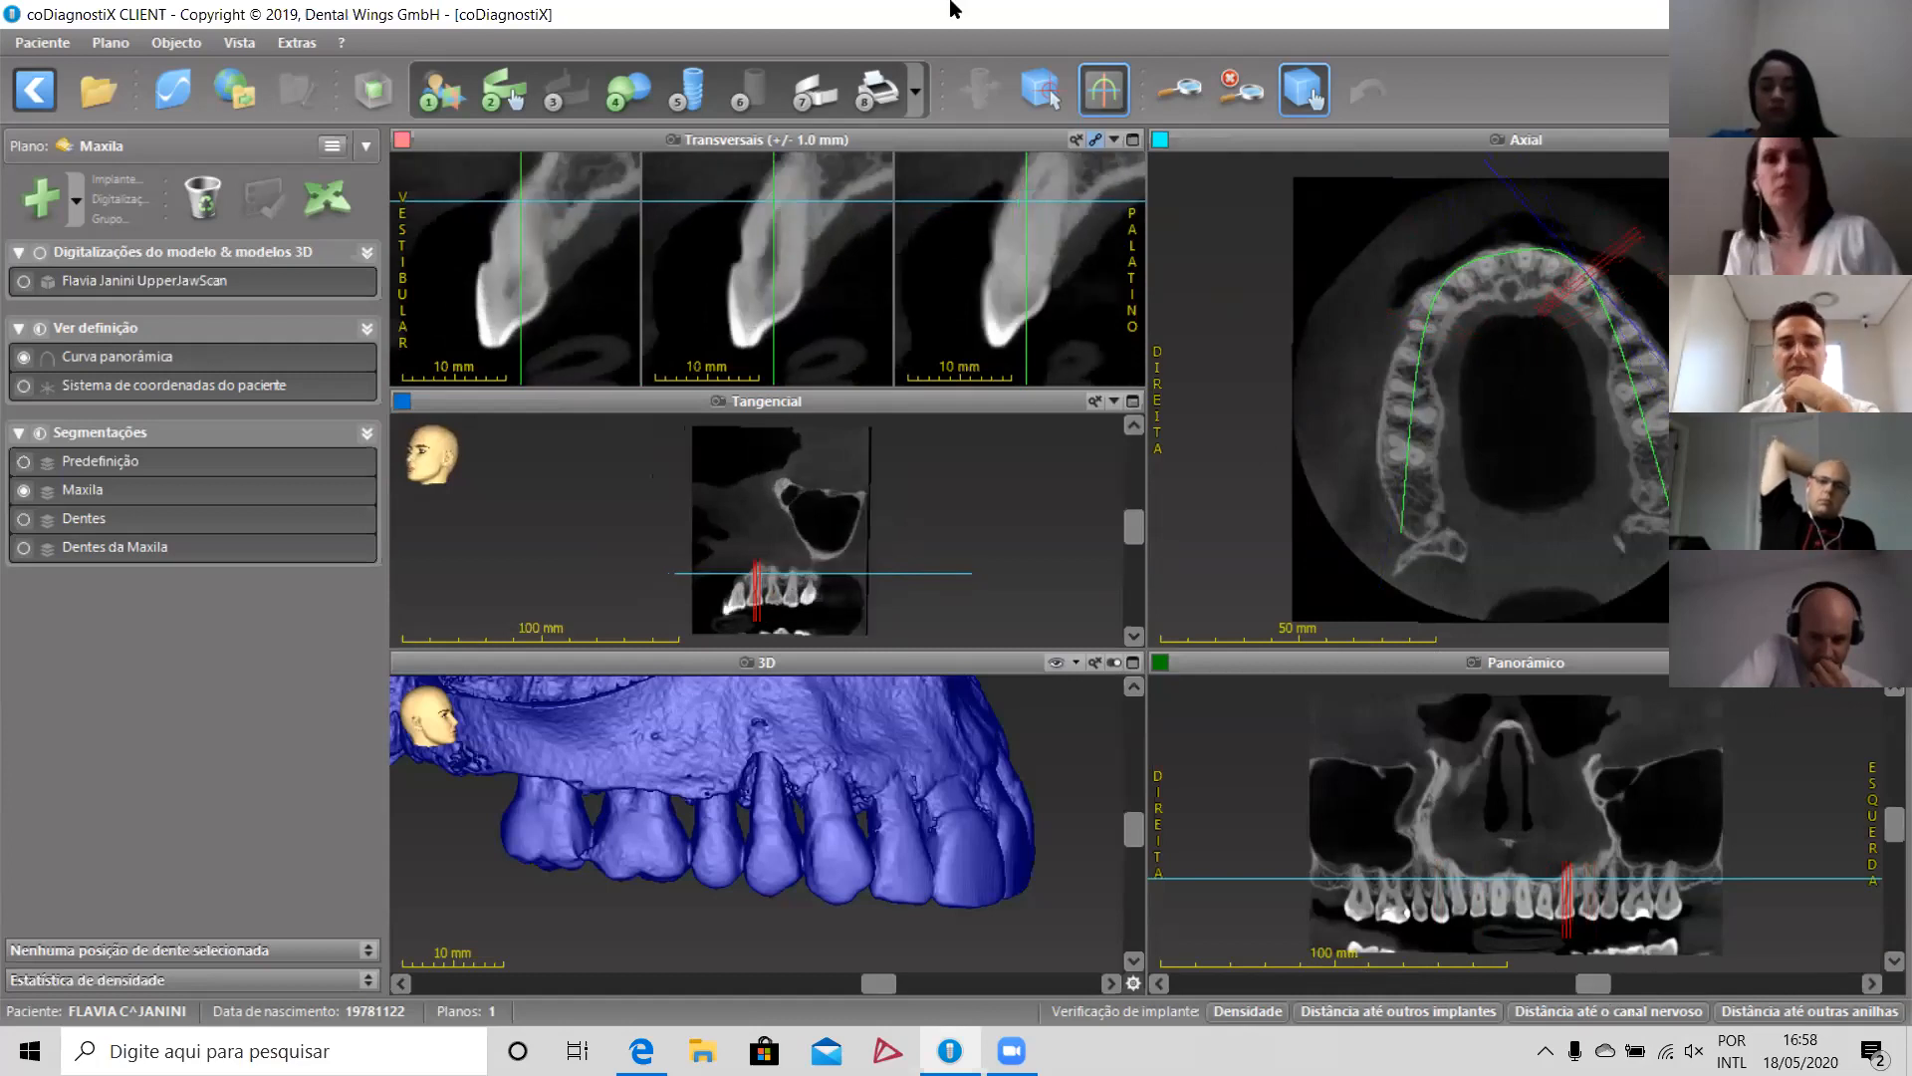
pyautogui.doubleClick(884, 134)
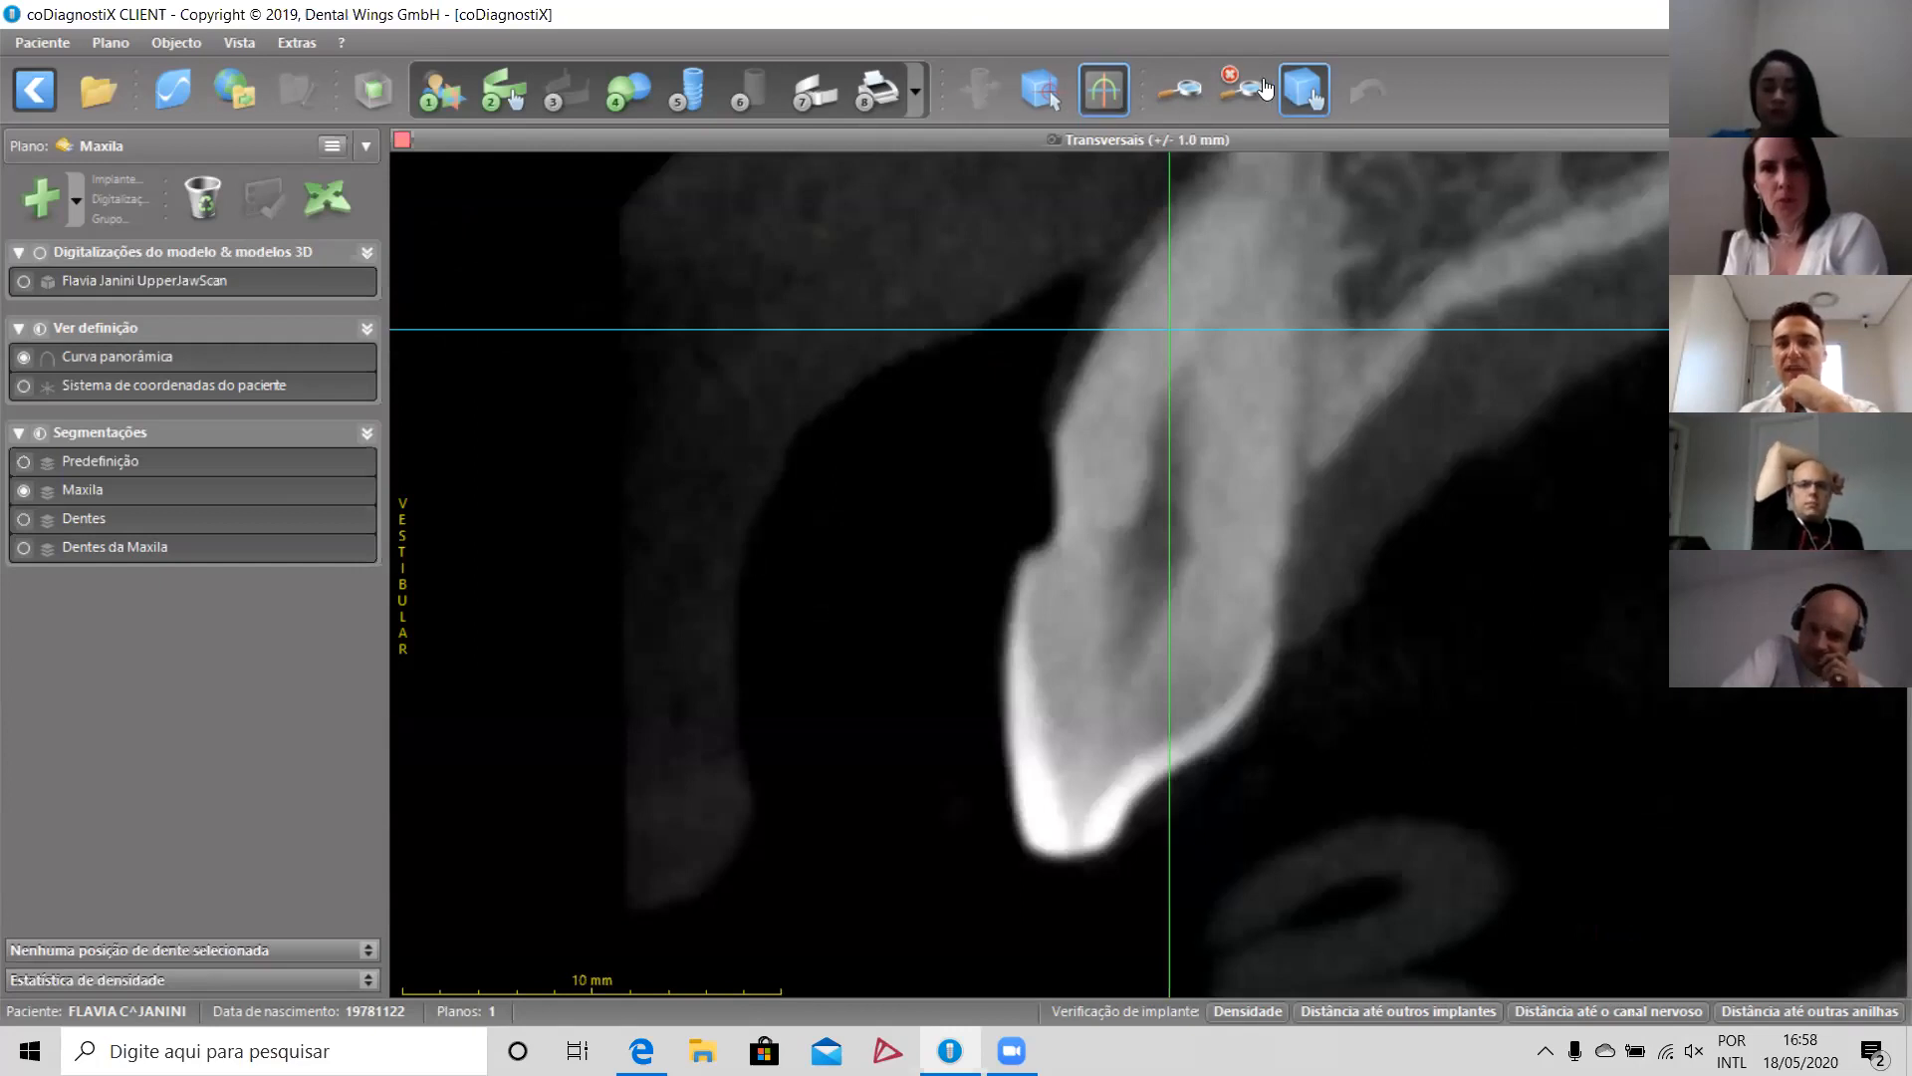
# Step: Magnify the canine's root and crown in the transversal slice, zoom back out, and restore the multi-view layout
pyautogui.click(1191, 91)
pyautogui.click(1228, 449)
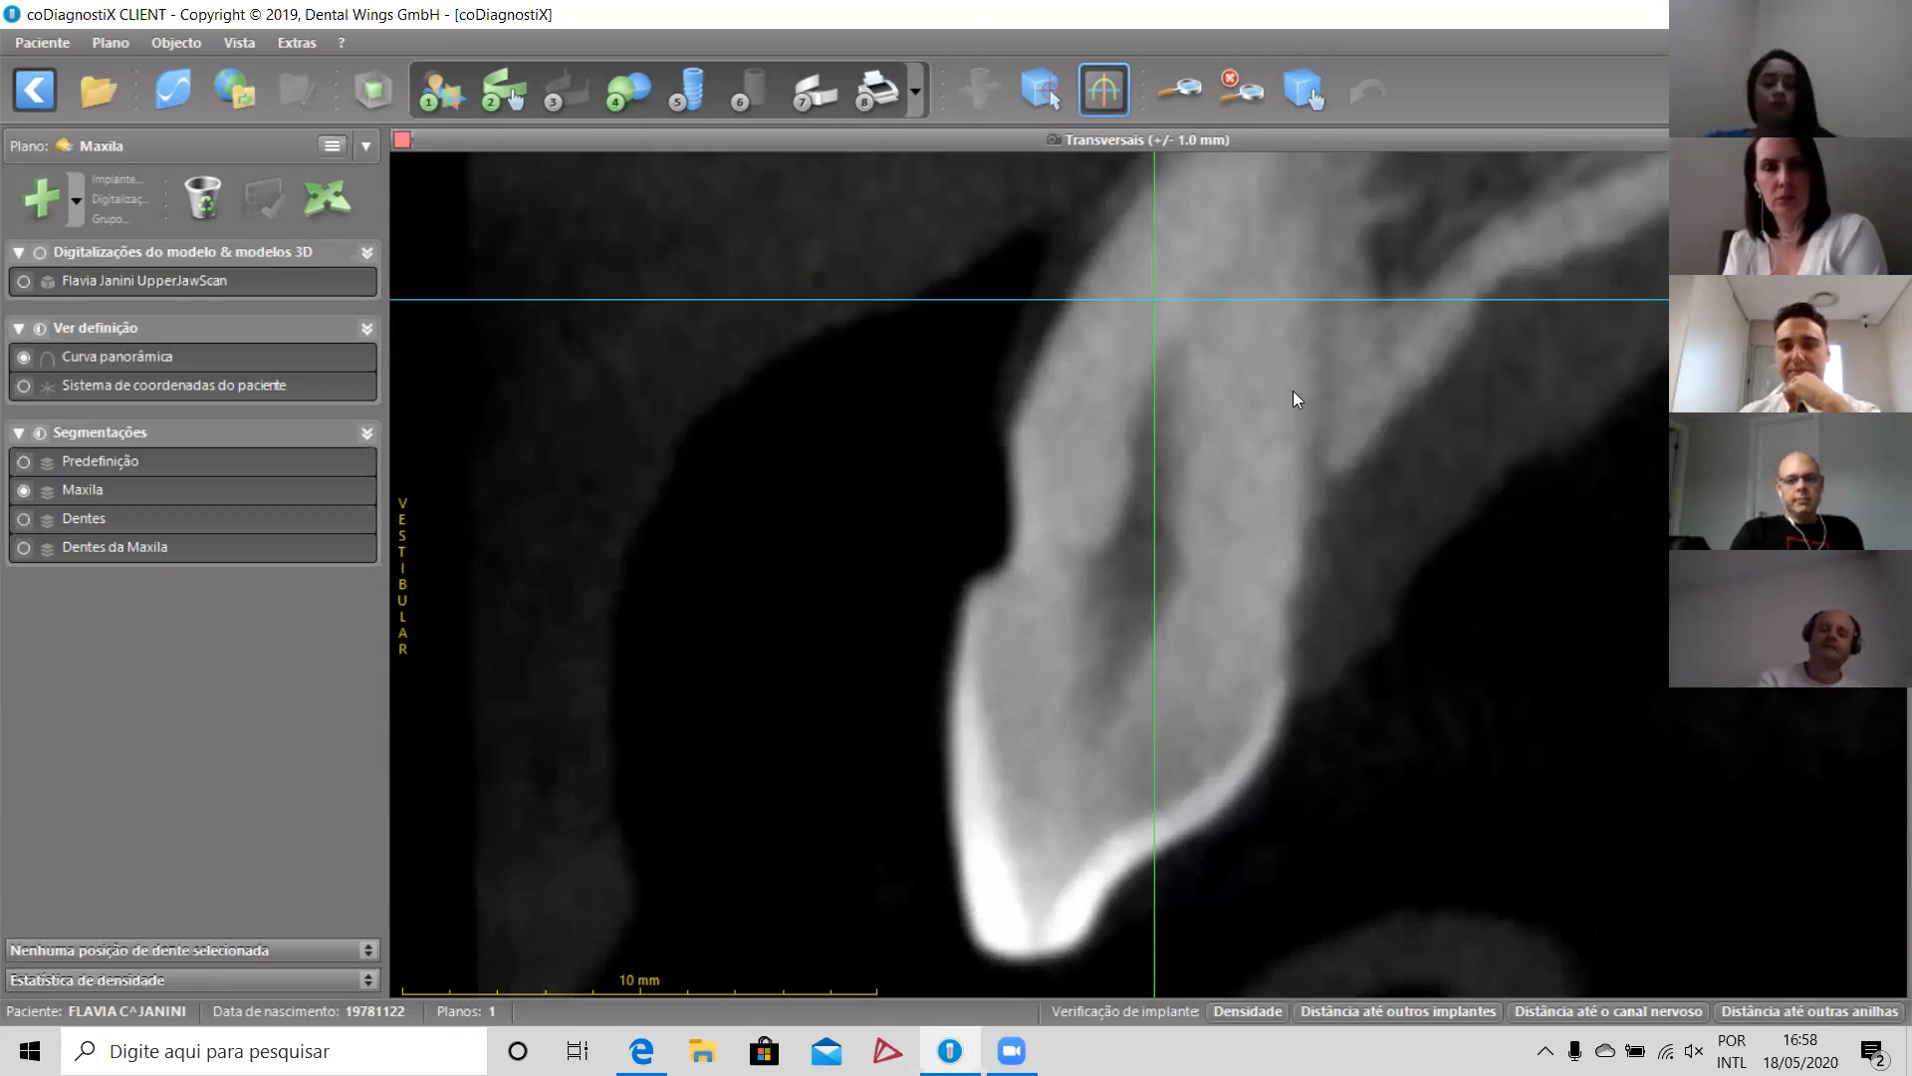
pyautogui.click(1176, 96)
pyautogui.rightClick(1308, 485)
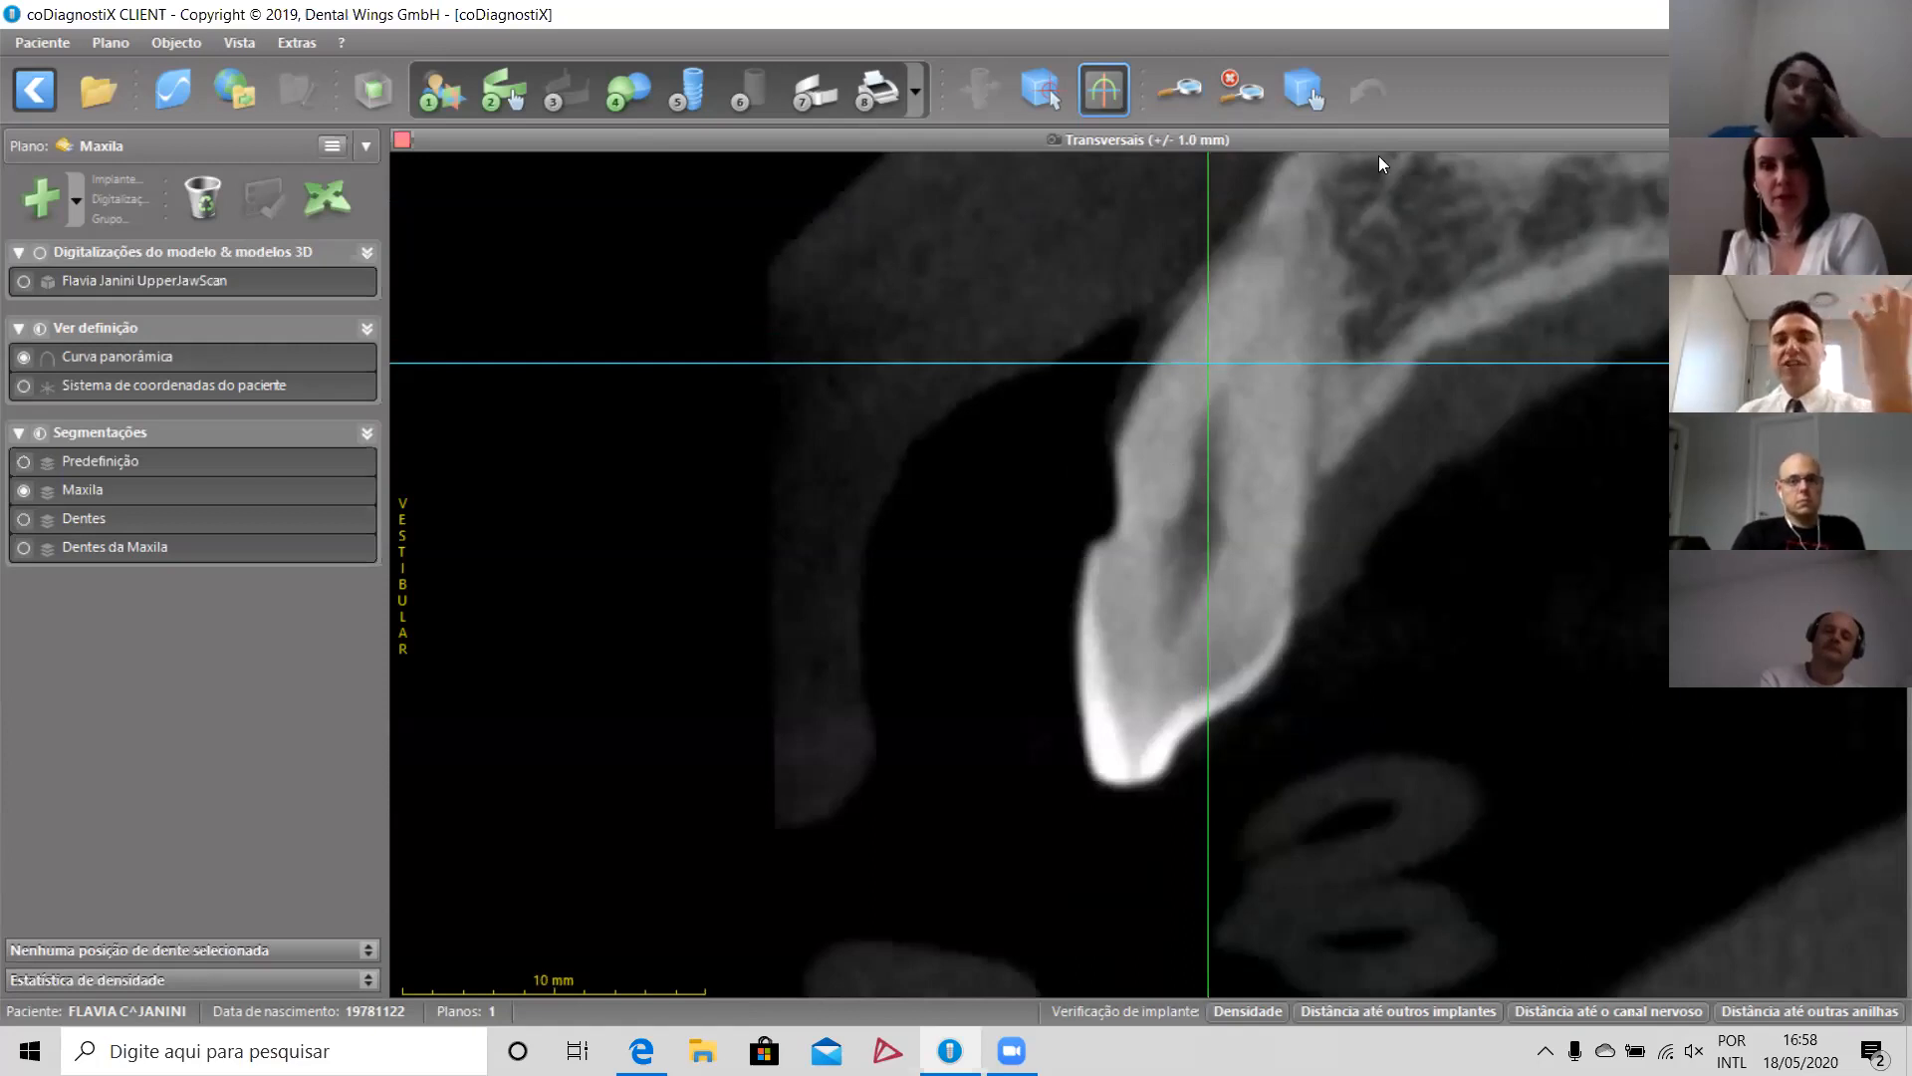
pyautogui.doubleClick(1442, 134)
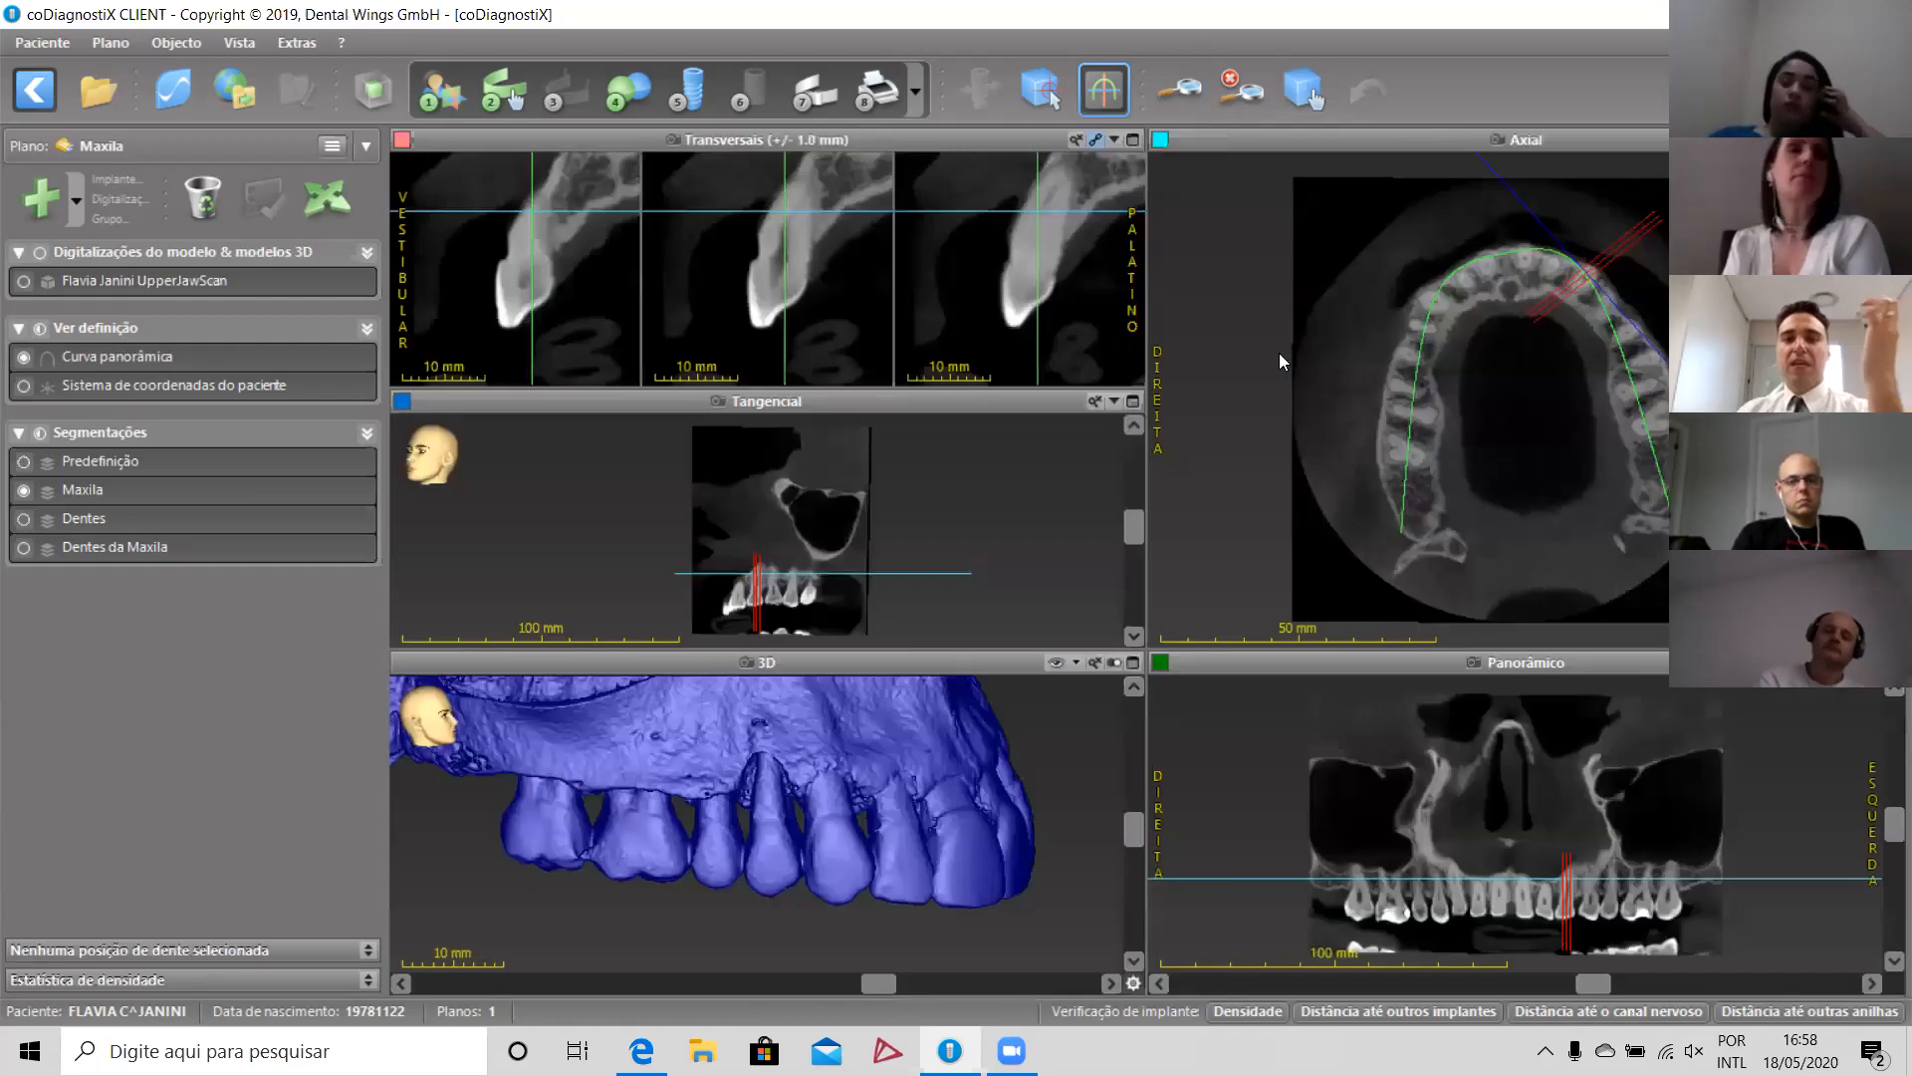